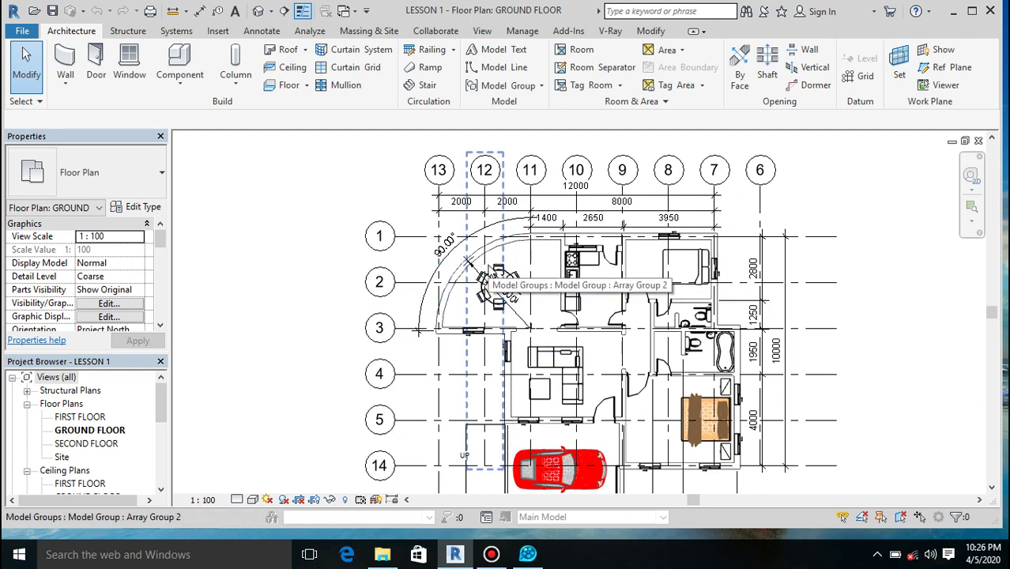
- Open the visibility/graphic overrides of the ground floor plan and set the Walls category's cut line weight to 3
{"action": "scroll", "coordinate": [482, 277], "scroll_direction": "up", "scroll_amount": 3}
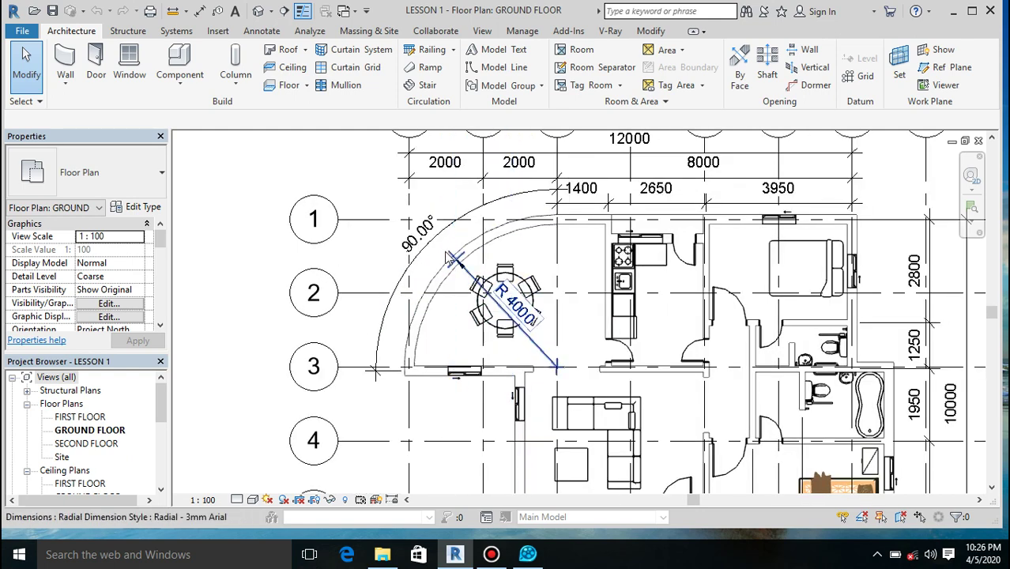
{"action": "scroll", "coordinate": [451, 257], "scroll_direction": "up", "scroll_amount": 2}
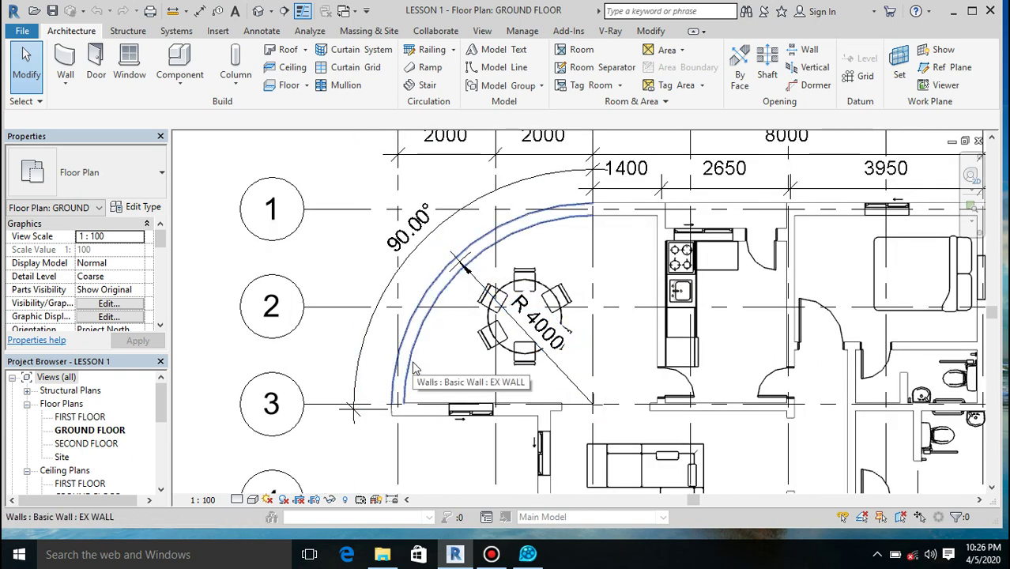
{"action": "key", "text": "v"}
{"action": "key", "text": "g"}
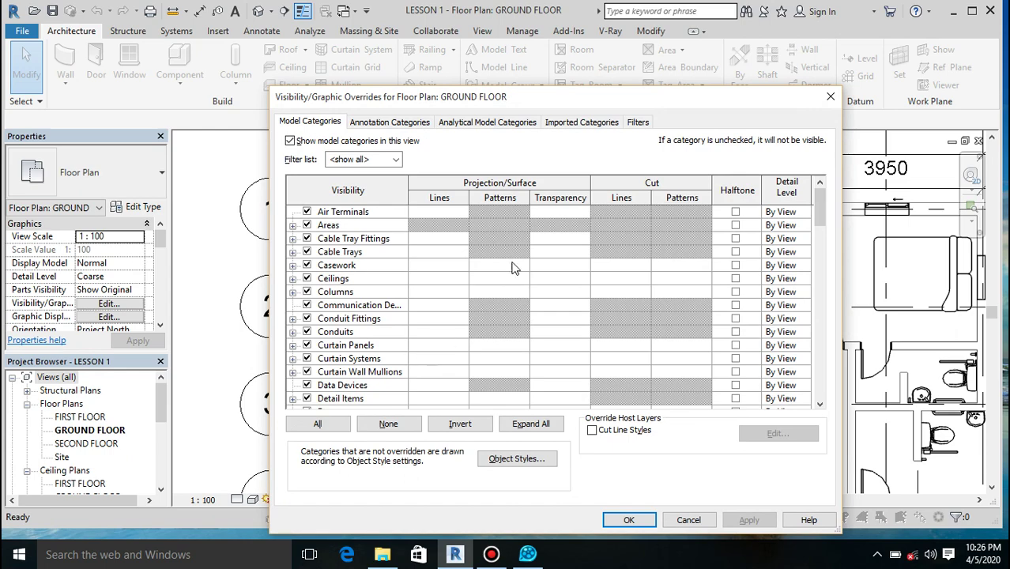
{"action": "scroll", "coordinate": [590, 306], "scroll_direction": "down", "scroll_amount": 15}
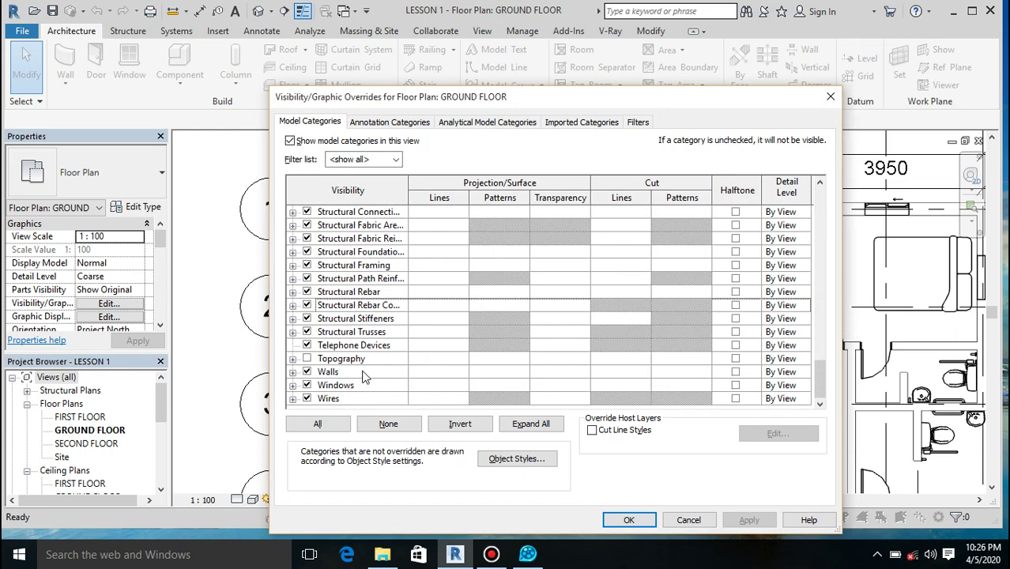
{"action": "left_click", "coordinate": [447, 372]}
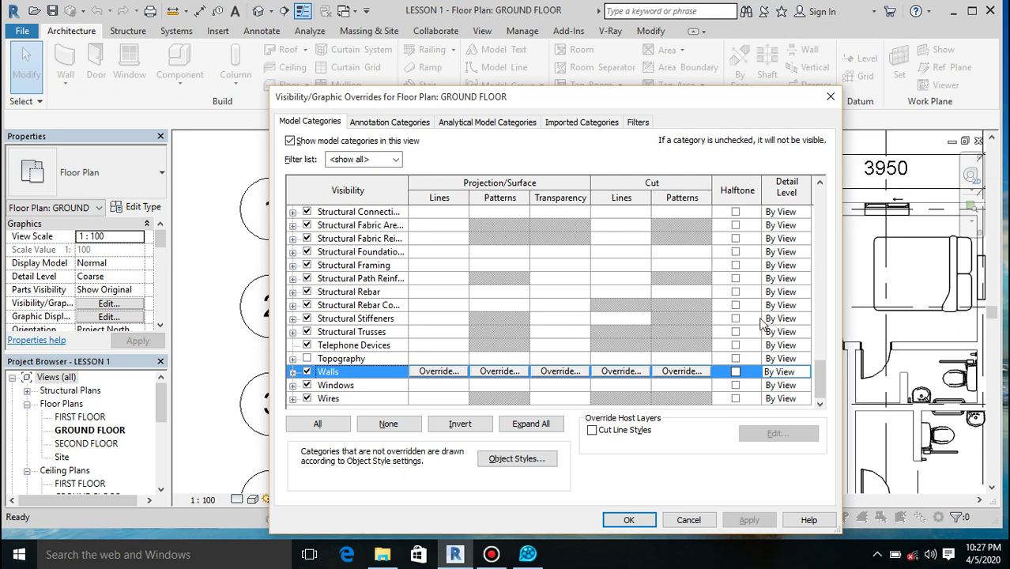
{"action": "left_click", "coordinate": [628, 371]}
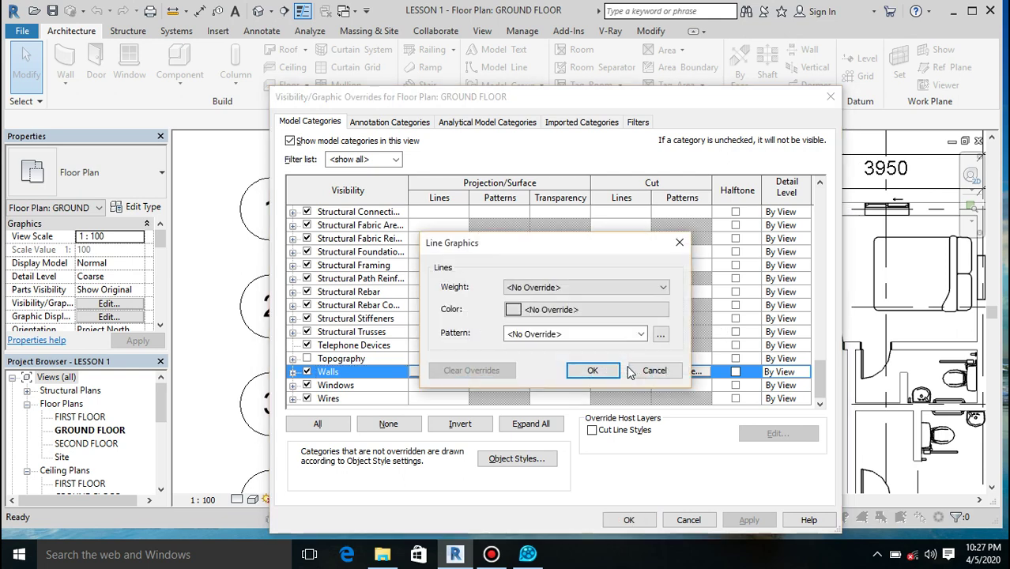
{"action": "left_click", "coordinate": [541, 290]}
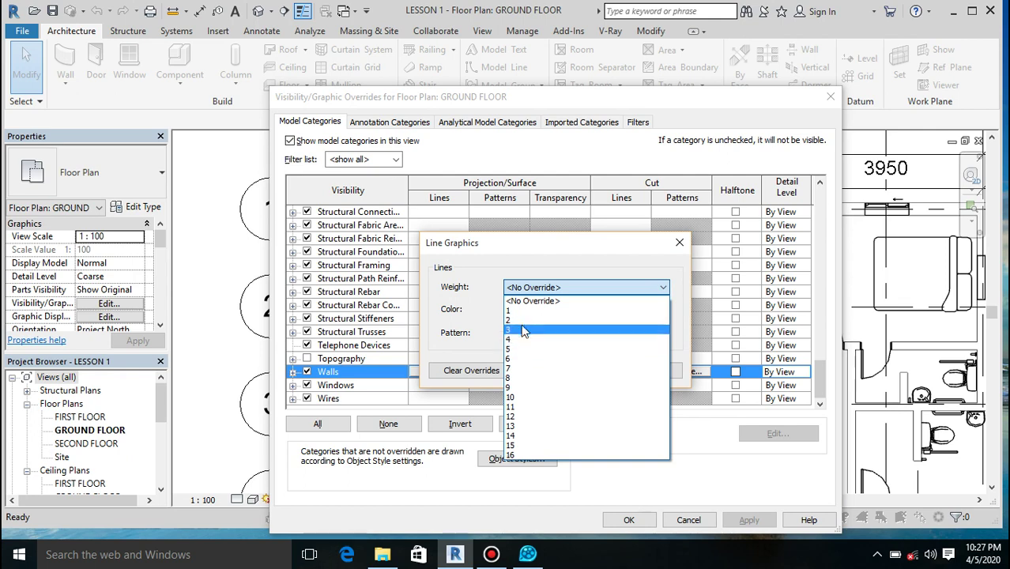
{"action": "left_click", "coordinate": [533, 287]}
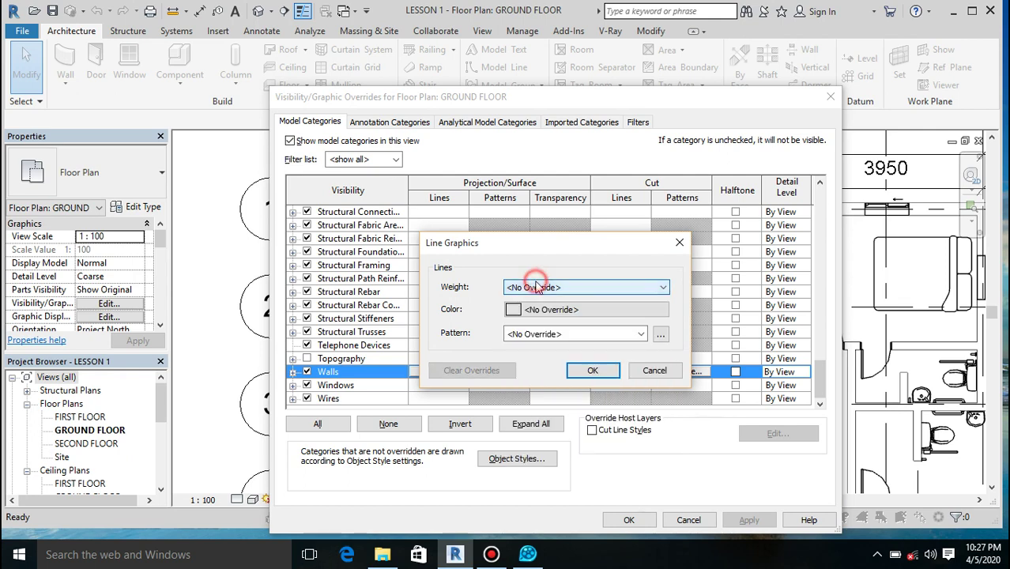
{"action": "left_click", "coordinate": [528, 288]}
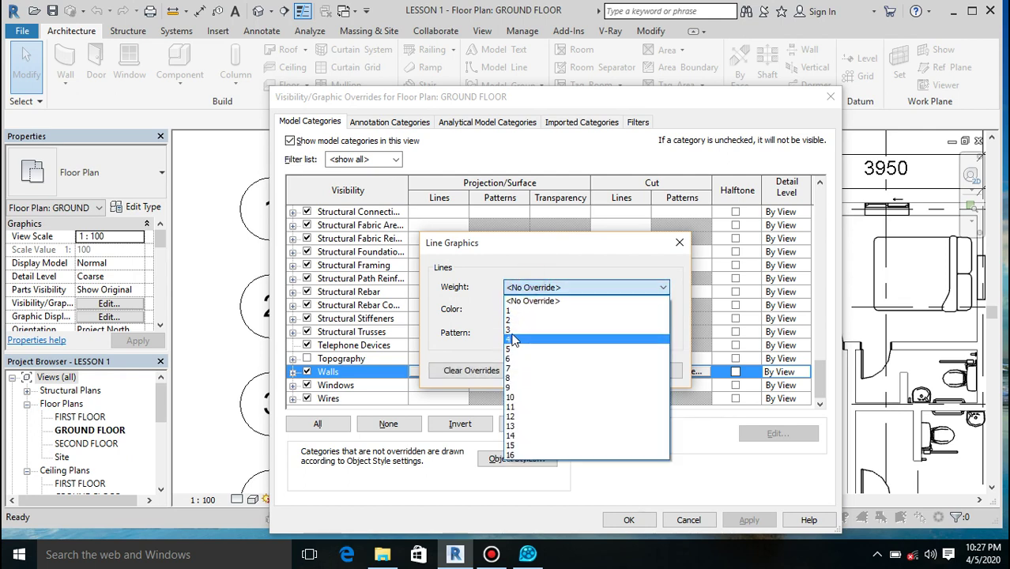
{"action": "left_click", "coordinate": [513, 334]}
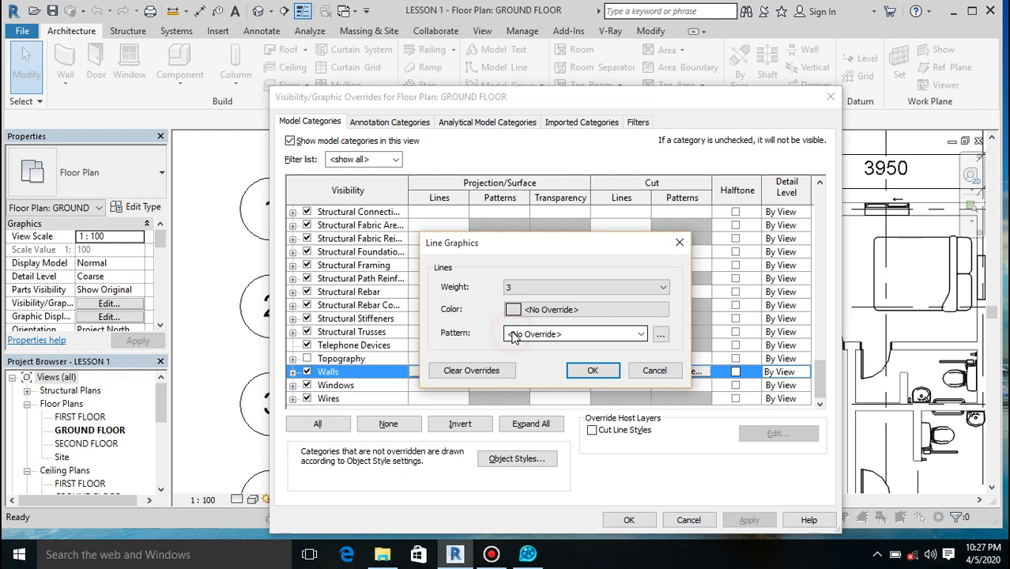
- Set the walls' cut line color override to black and accept the line graphics
{"action": "left_click", "coordinate": [553, 309]}
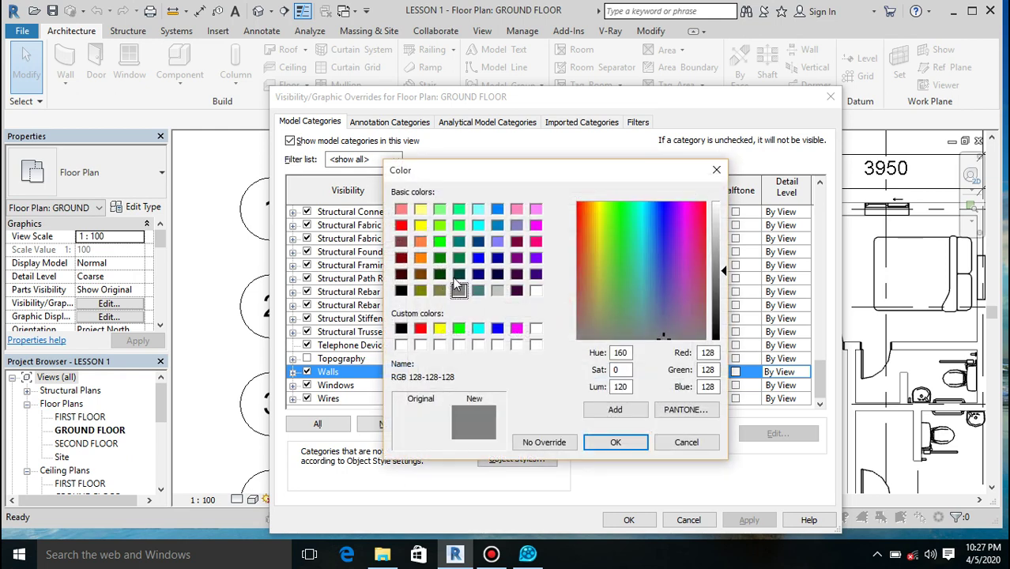
{"action": "left_click", "coordinate": [401, 328]}
{"action": "left_click", "coordinate": [613, 444]}
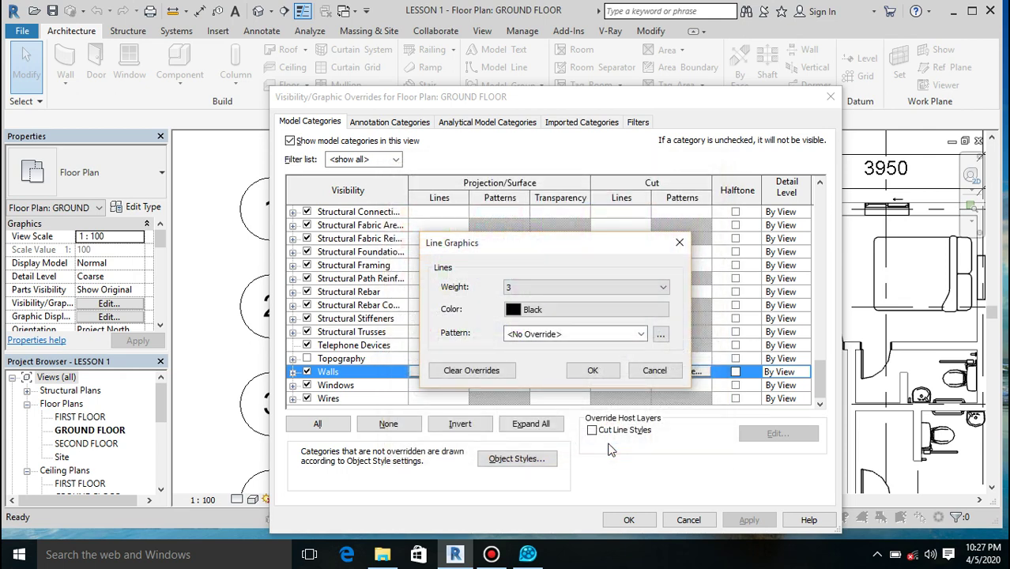
{"action": "left_click", "coordinate": [591, 372]}
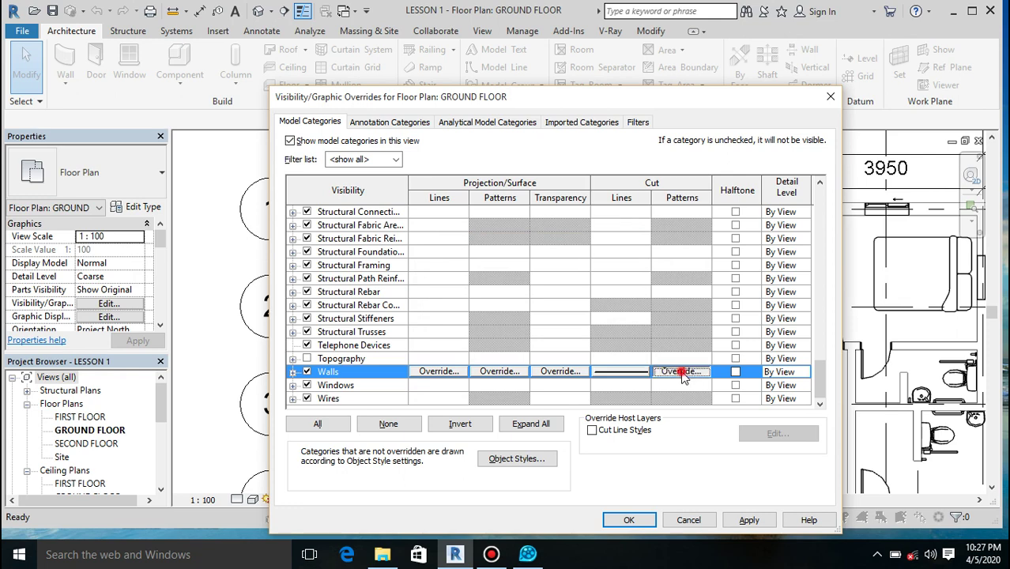
- Override the walls' cut pattern with a red solid fill and apply the overrides to the ground floor plan
{"action": "left_click", "coordinate": [681, 371]}
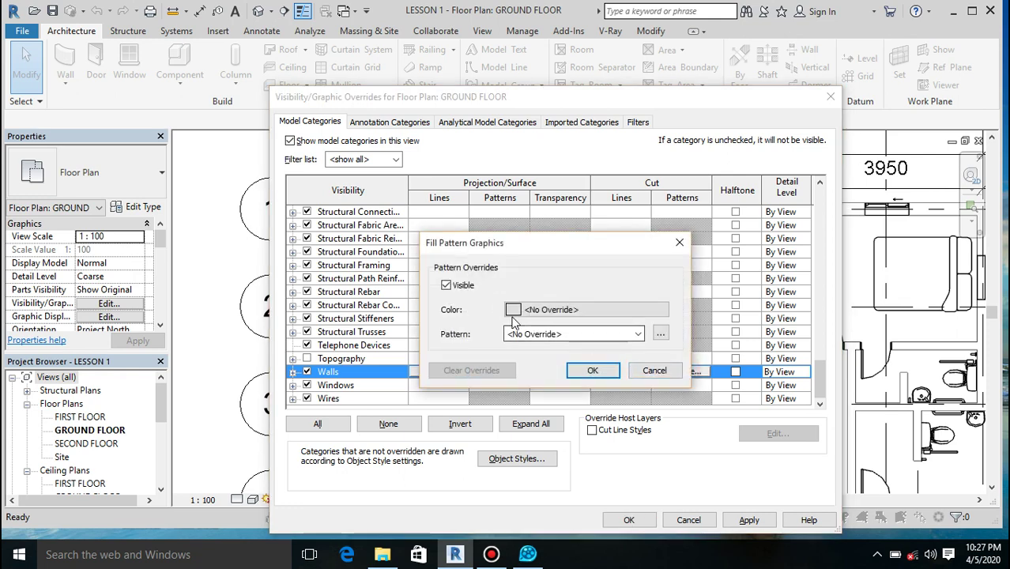
{"action": "left_click", "coordinate": [544, 335]}
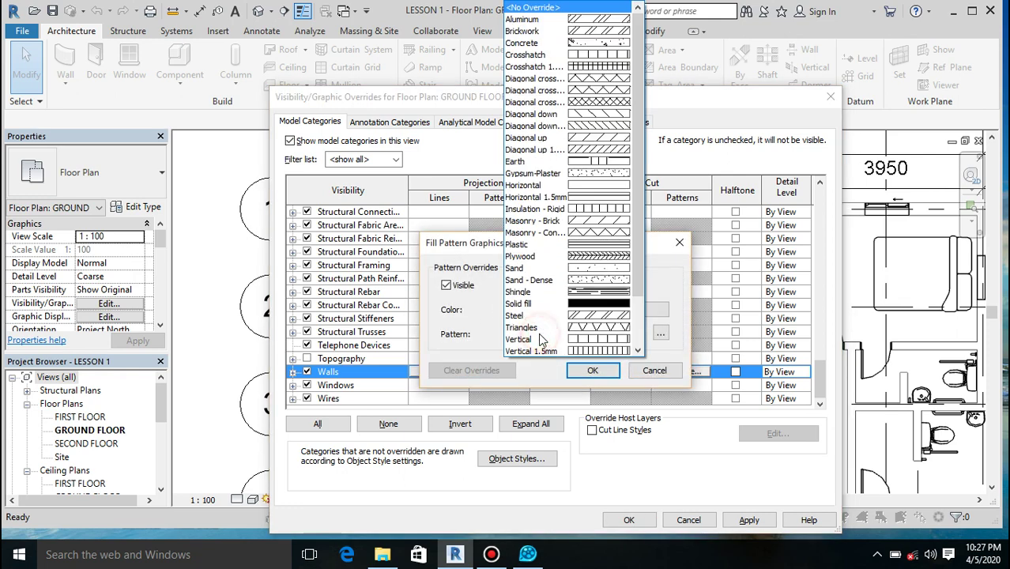
{"action": "left_click", "coordinate": [540, 305]}
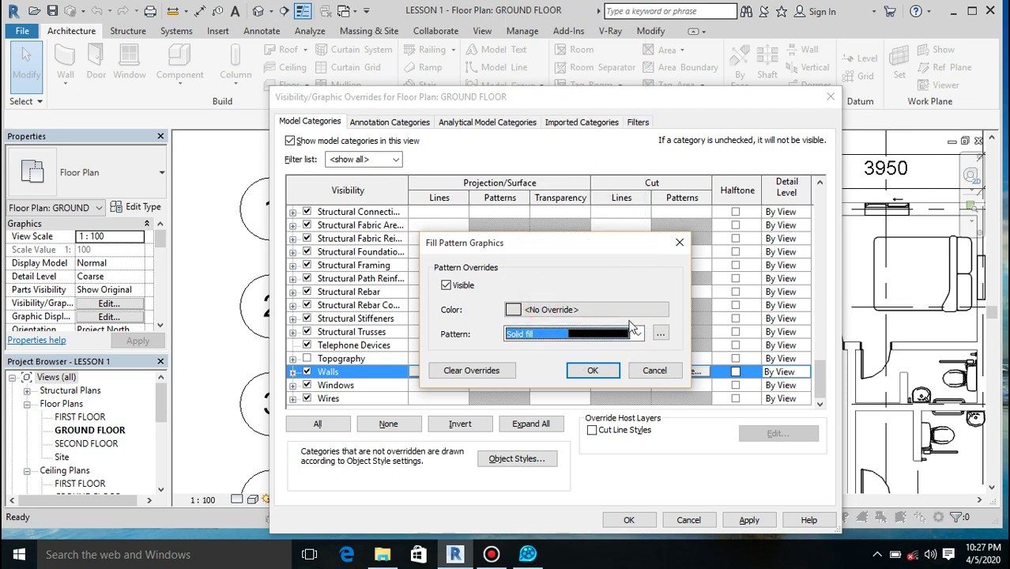
{"action": "left_click", "coordinate": [572, 310]}
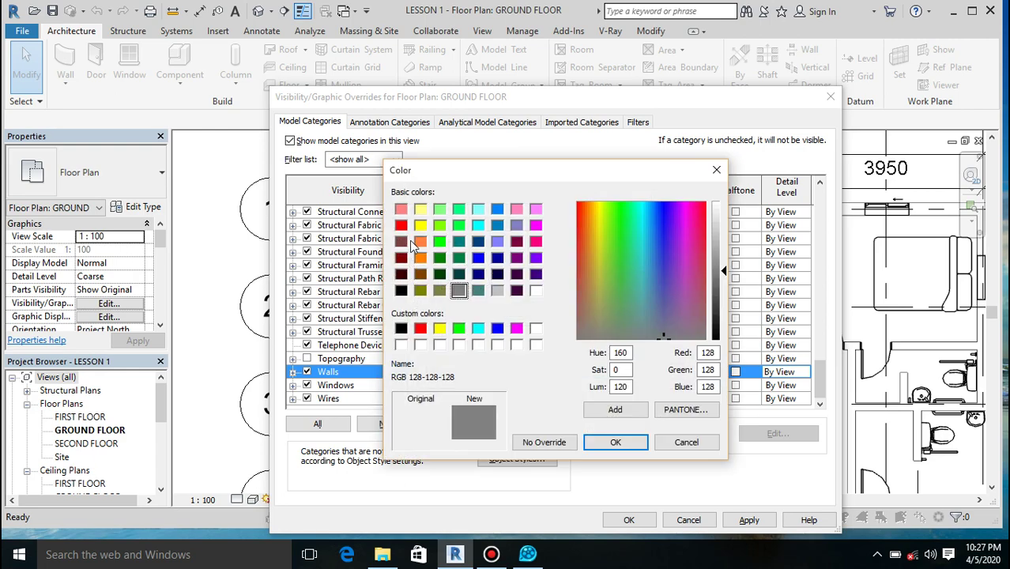
{"action": "left_click", "coordinate": [420, 328]}
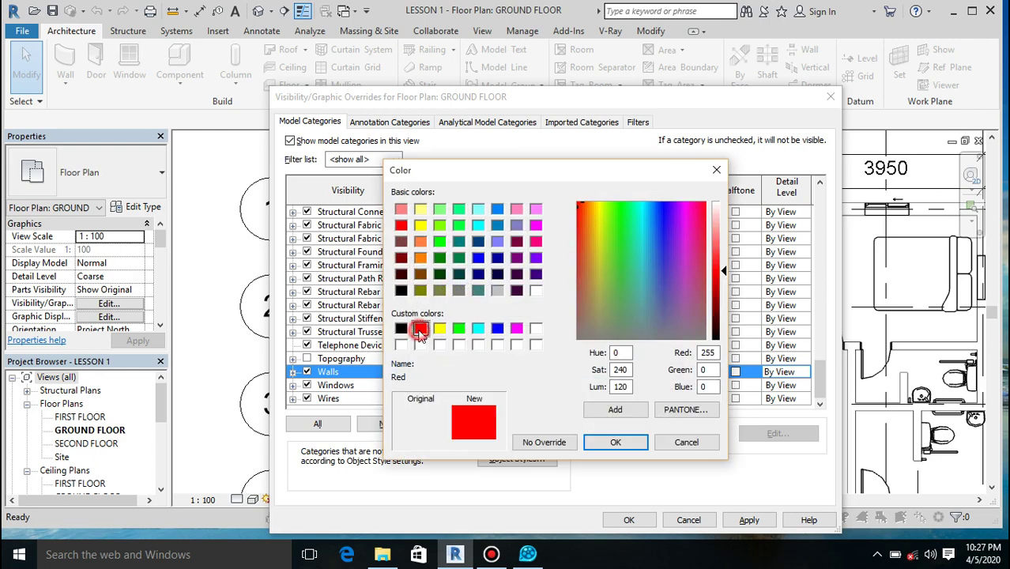
{"action": "left_click", "coordinate": [601, 440]}
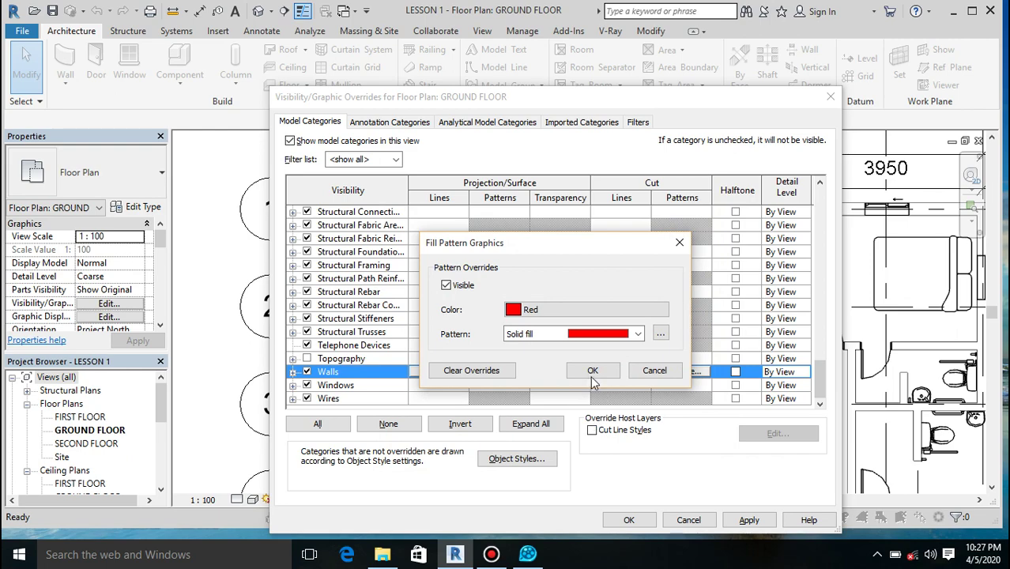
{"action": "left_click", "coordinate": [592, 372]}
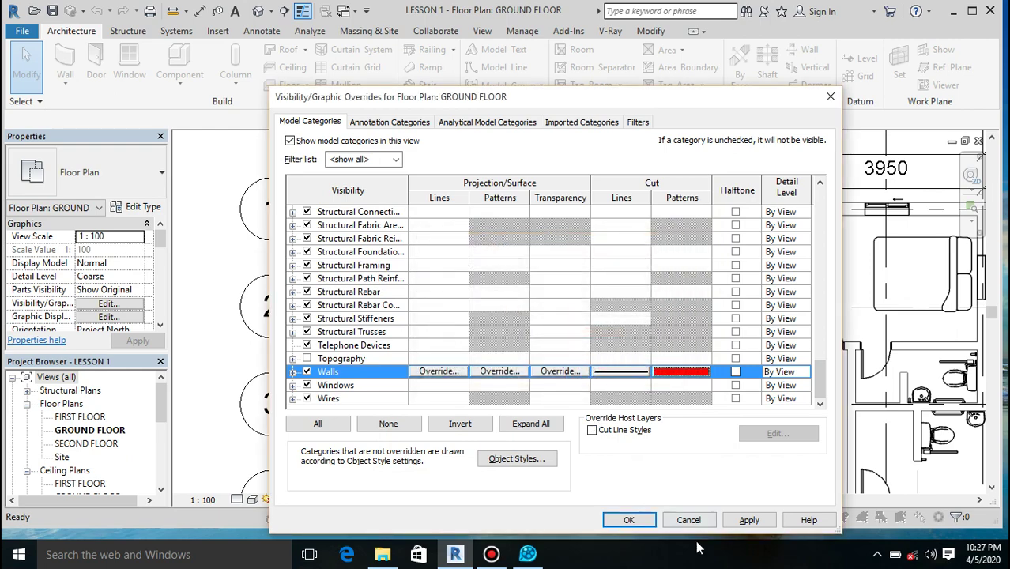
{"action": "left_click", "coordinate": [747, 520]}
{"action": "left_click", "coordinate": [630, 521]}
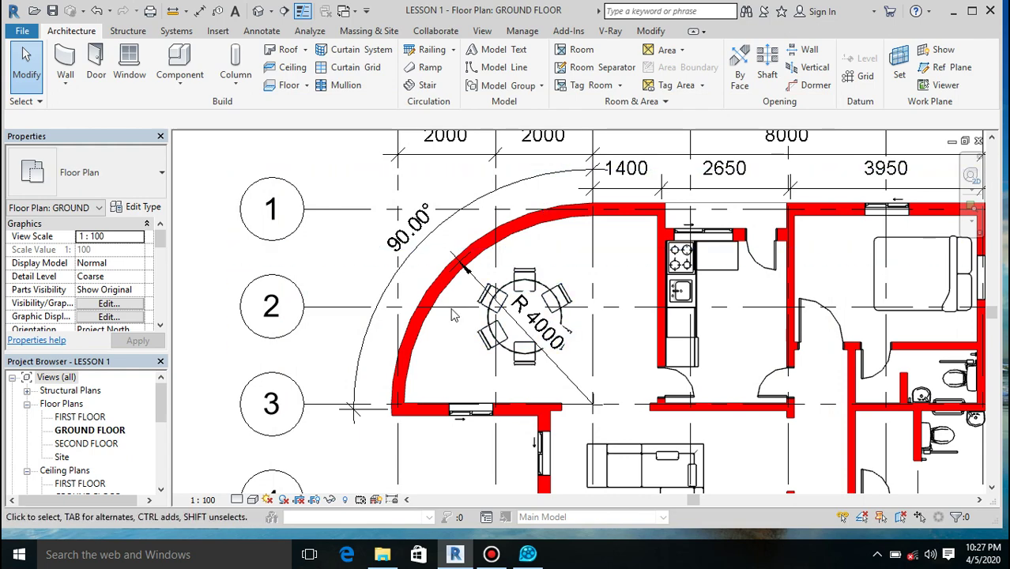
- Reopen the ground floor plan's visibility/graphic overrides and turn on halftone for the Doors category
{"action": "scroll", "coordinate": [452, 314], "scroll_direction": "down", "scroll_amount": 3}
{"action": "scroll", "coordinate": [491, 440], "scroll_direction": "down", "scroll_amount": 2}
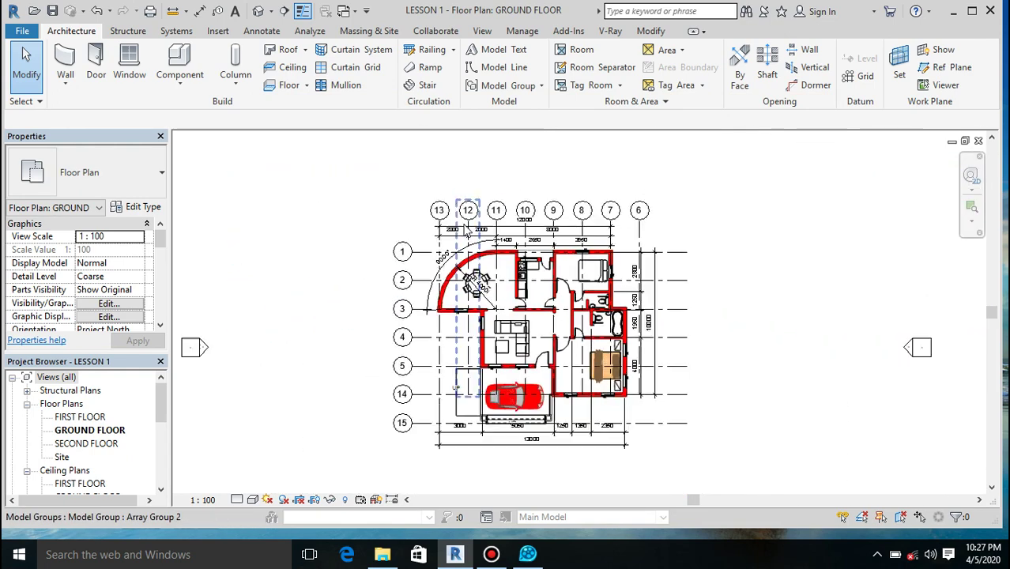
{"action": "scroll", "coordinate": [491, 440], "scroll_direction": "up", "scroll_amount": 1}
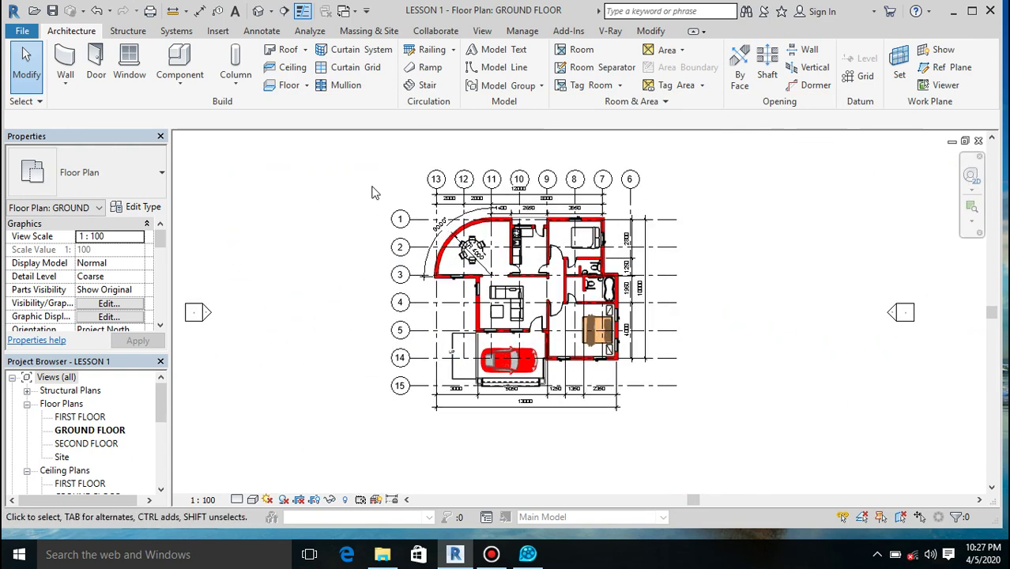
{"action": "scroll", "coordinate": [385, 193], "scroll_direction": "up", "scroll_amount": 2}
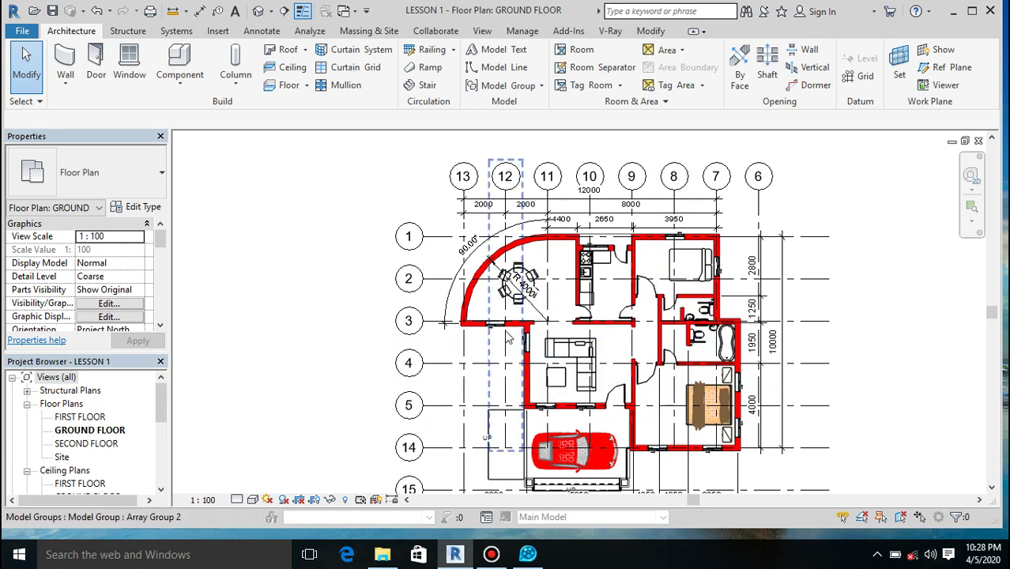
{"action": "key", "text": "v"}
{"action": "key", "text": "g"}
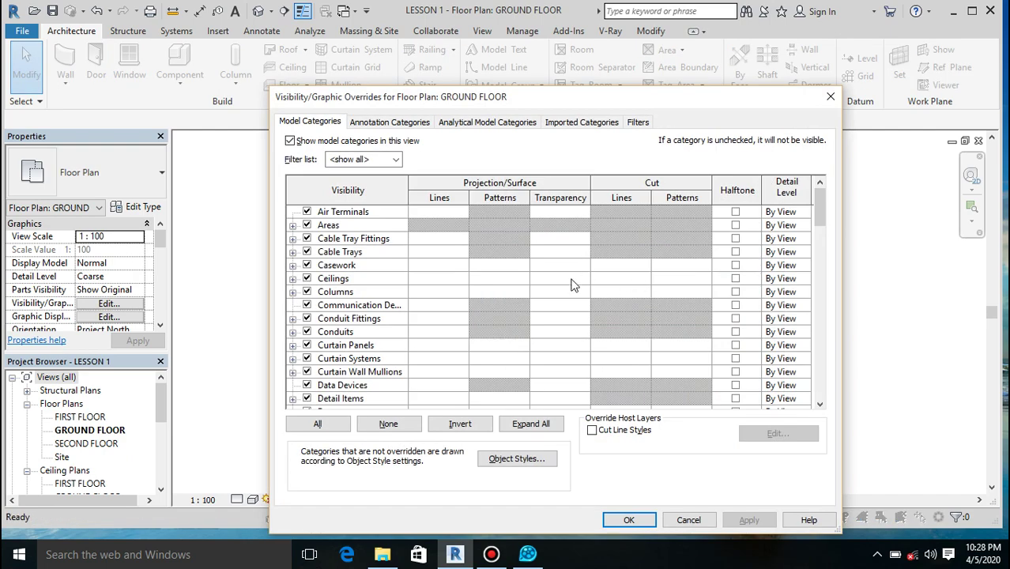
{"action": "scroll", "coordinate": [573, 285], "scroll_direction": "down", "scroll_amount": 1}
{"action": "scroll", "coordinate": [573, 285], "scroll_direction": "down", "scroll_amount": 3}
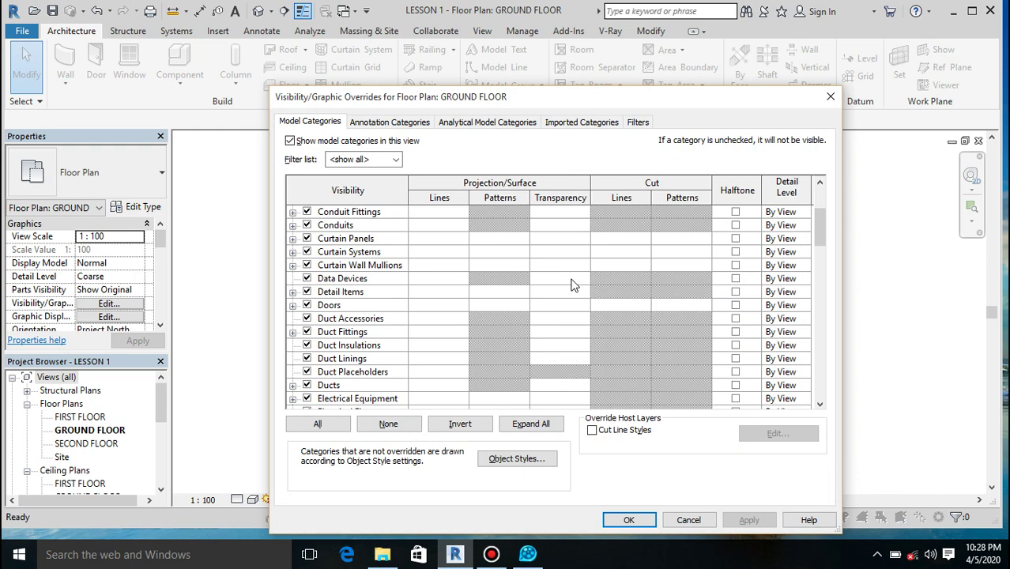
{"action": "scroll", "coordinate": [479, 320], "scroll_direction": "down", "scroll_amount": 1}
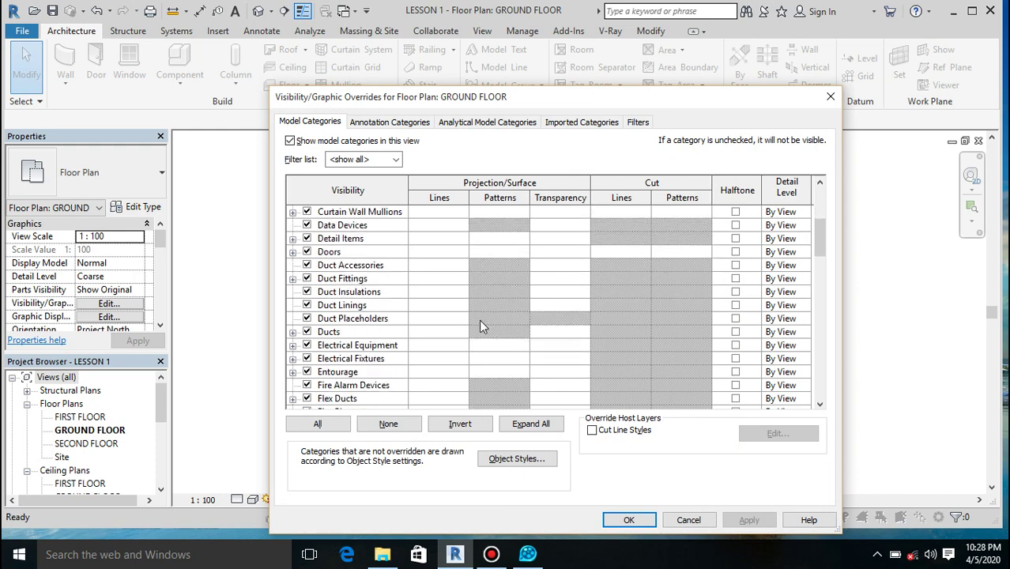
{"action": "left_click", "coordinate": [328, 252]}
{"action": "left_click", "coordinate": [736, 252]}
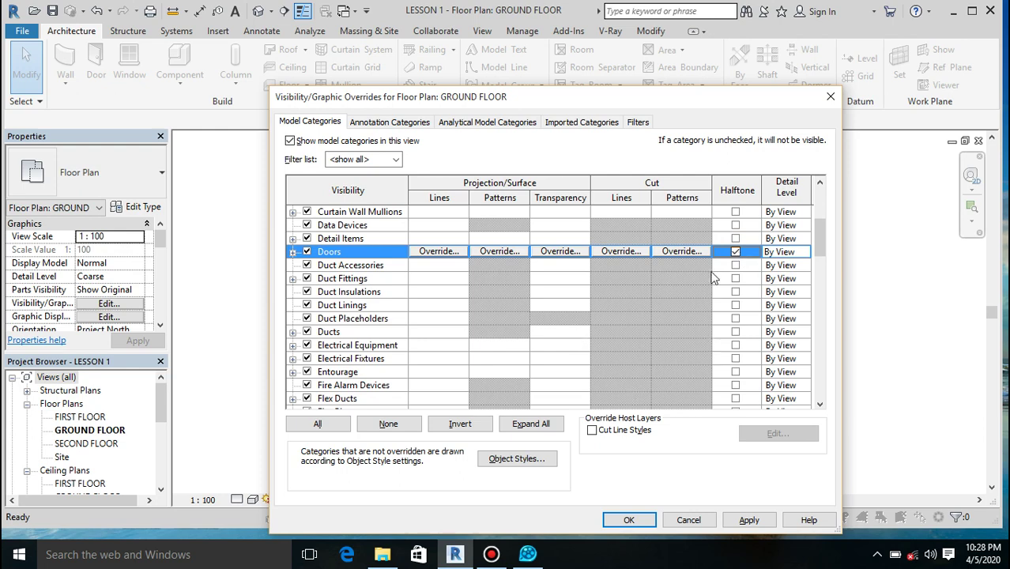
- Reposition the overrides dialog to check the plan behind it, and apply the doors' halftone setting to the view
{"action": "left_click_drag", "start_coordinate": [594, 95], "coordinate": [600, 374]}
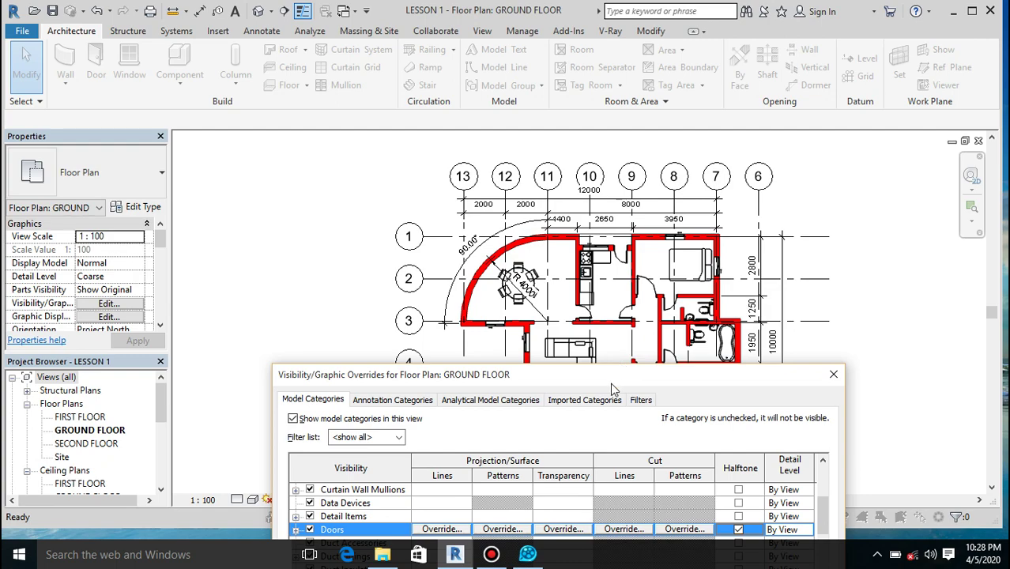
{"action": "left_click_drag", "start_coordinate": [609, 381], "coordinate": [607, 353]}
{"action": "left_click_drag", "start_coordinate": [576, 212], "coordinate": [492, 47]}
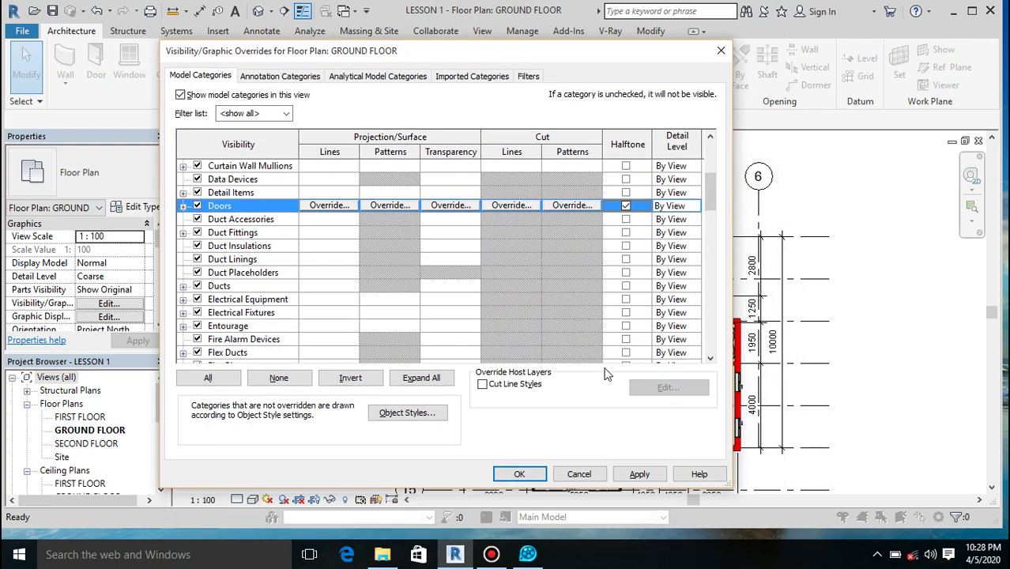
{"action": "left_click", "coordinate": [639, 475]}
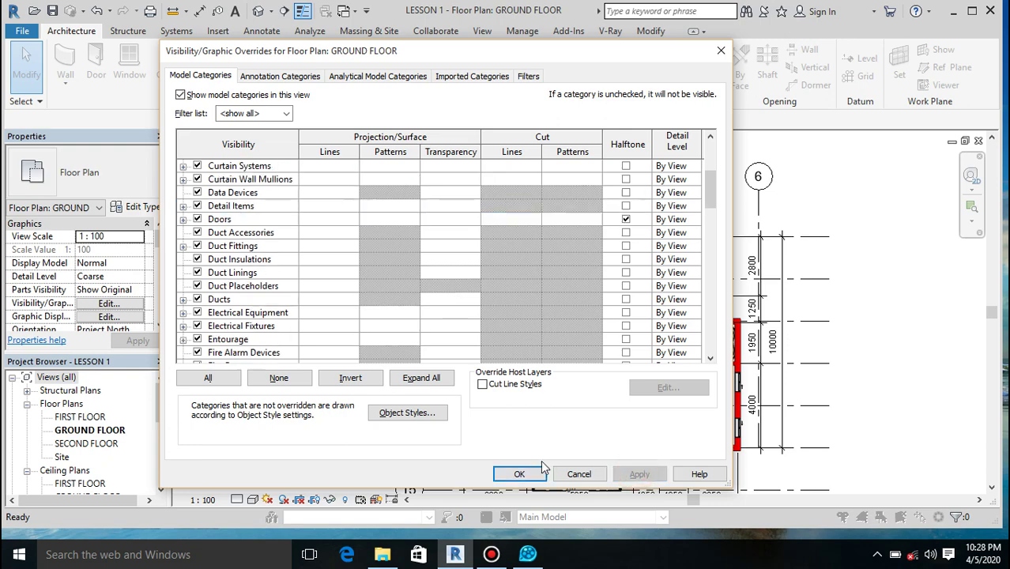
{"action": "left_click", "coordinate": [521, 474]}
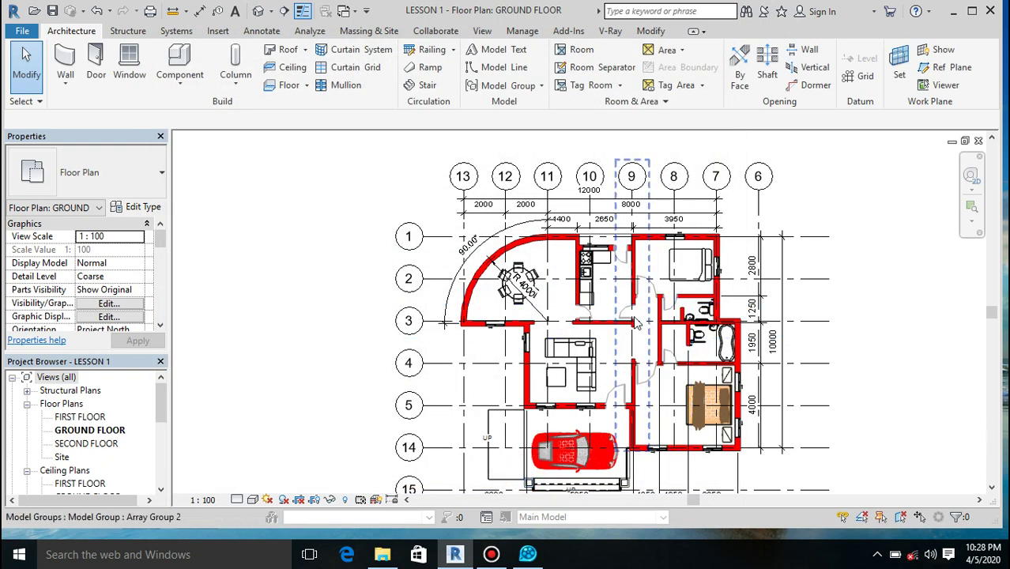
- Turn on halftone for the Windows category in the ground floor plan's visibility/graphic overrides and accept the change
{"action": "scroll", "coordinate": [601, 324], "scroll_direction": "up", "scroll_amount": 5}
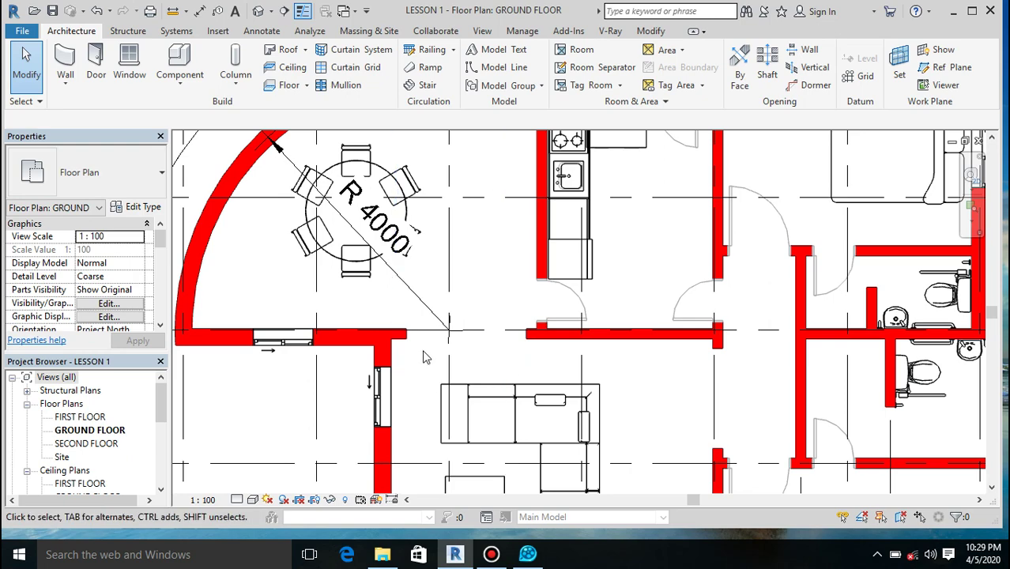
{"action": "key", "text": "v"}
{"action": "key", "text": "v"}
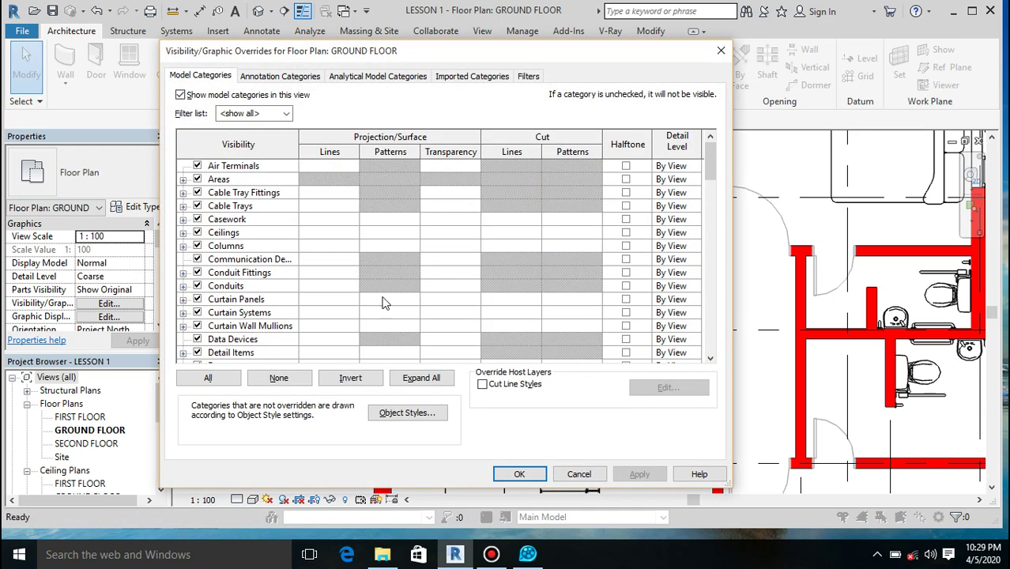
{"action": "scroll", "coordinate": [381, 304], "scroll_direction": "down", "scroll_amount": 6}
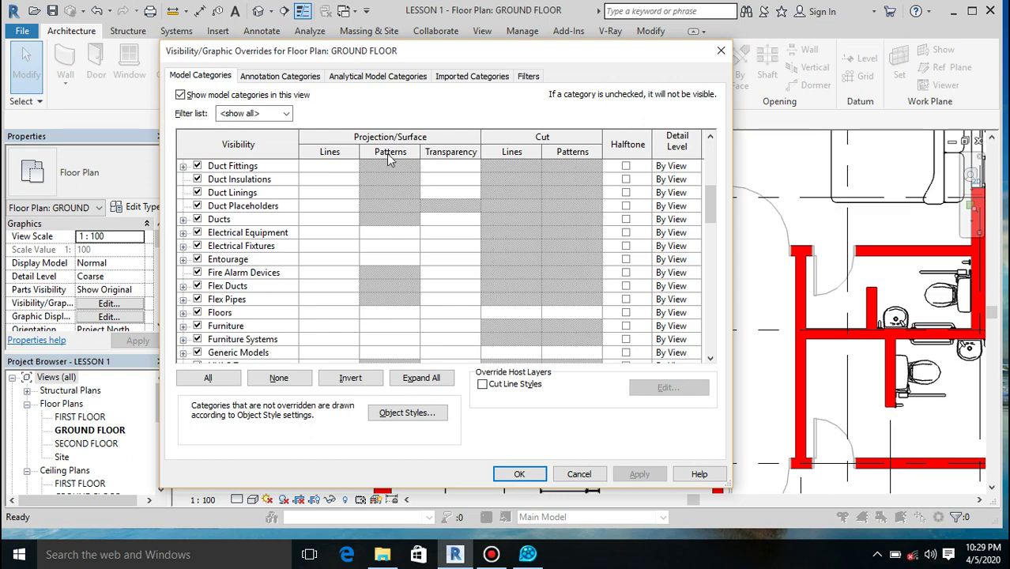
{"action": "scroll", "coordinate": [391, 230], "scroll_direction": "down", "scroll_amount": 5}
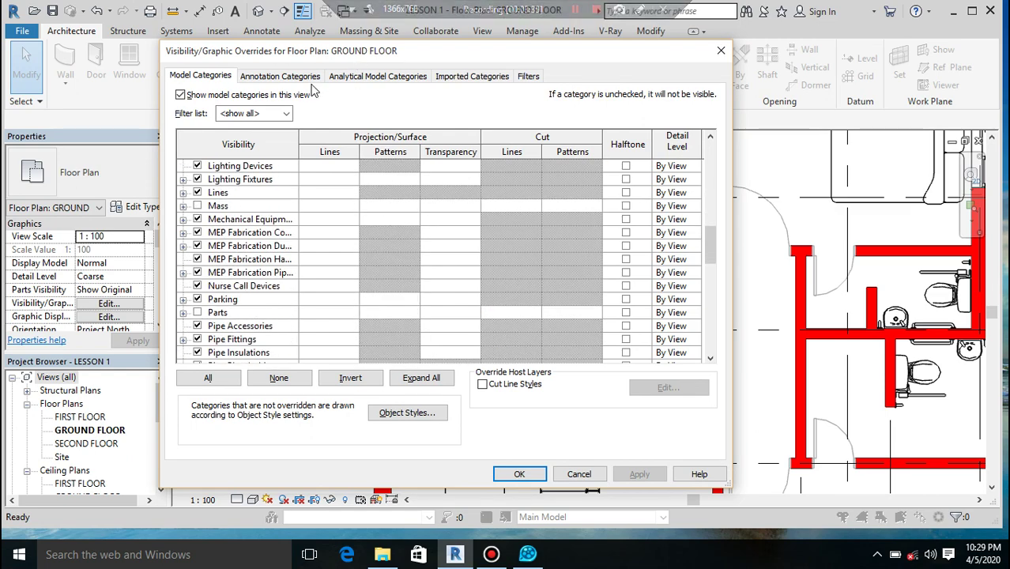
{"action": "scroll", "coordinate": [354, 229], "scroll_direction": "down", "scroll_amount": 5}
{"action": "scroll", "coordinate": [354, 229], "scroll_direction": "down", "scroll_amount": 6}
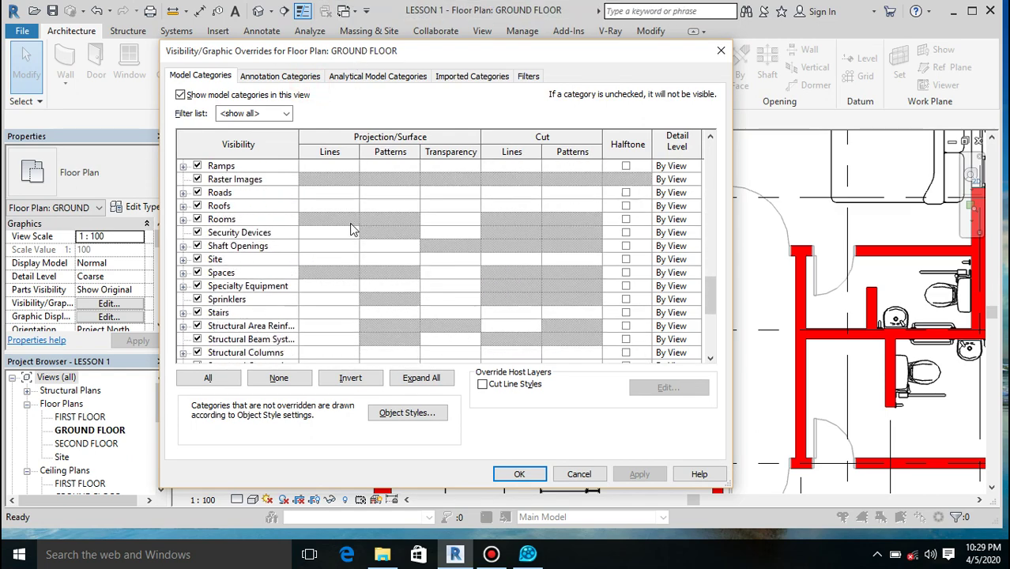
{"action": "scroll", "coordinate": [353, 229], "scroll_direction": "down", "scroll_amount": 3}
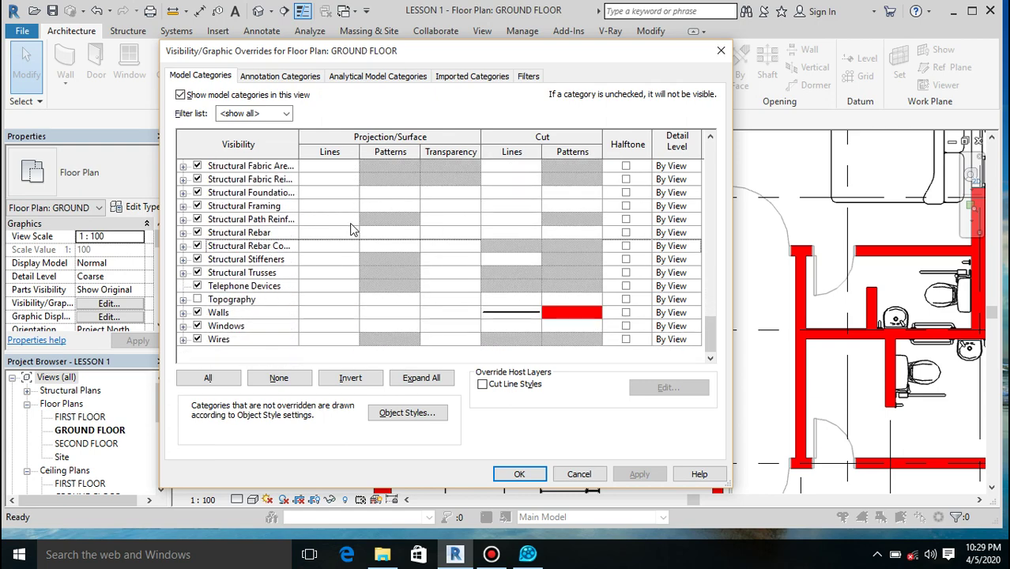
{"action": "left_click", "coordinate": [250, 329]}
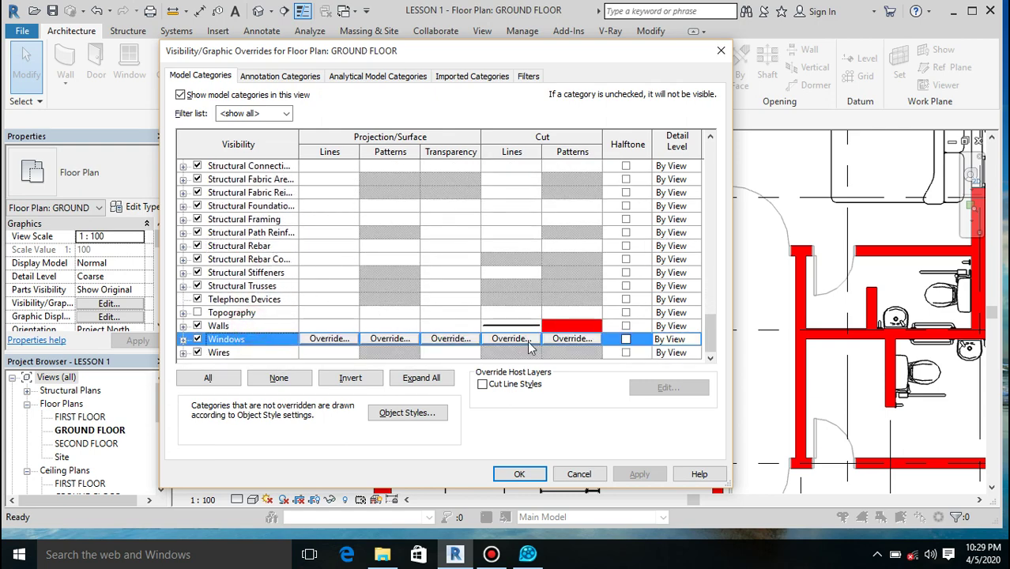
{"action": "left_click", "coordinate": [626, 340]}
{"action": "left_click", "coordinate": [519, 474]}
{"action": "scroll", "coordinate": [531, 365], "scroll_direction": "down", "scroll_amount": 4}
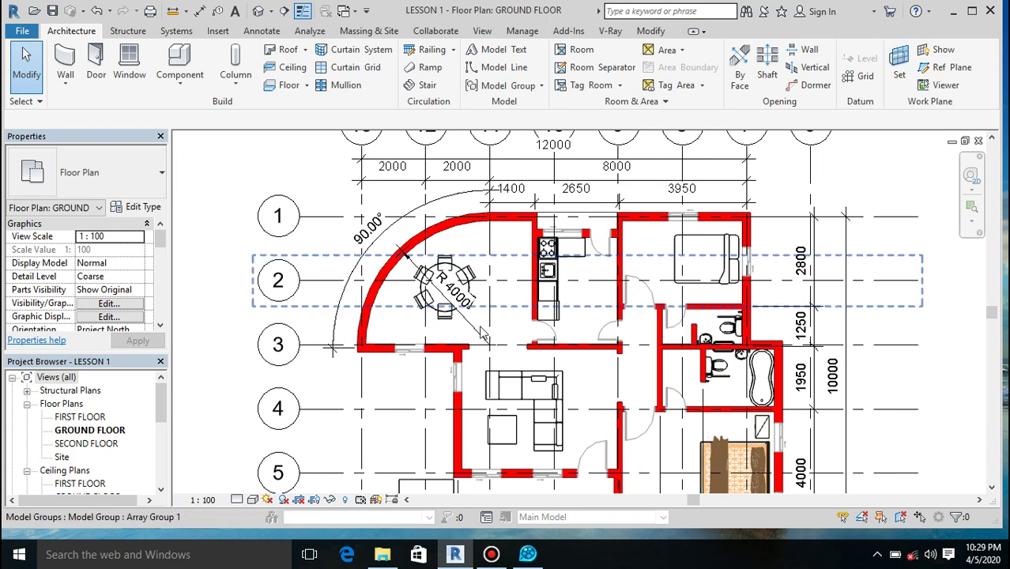
{"action": "scroll", "coordinate": [476, 250], "scroll_direction": "down", "scroll_amount": 4}
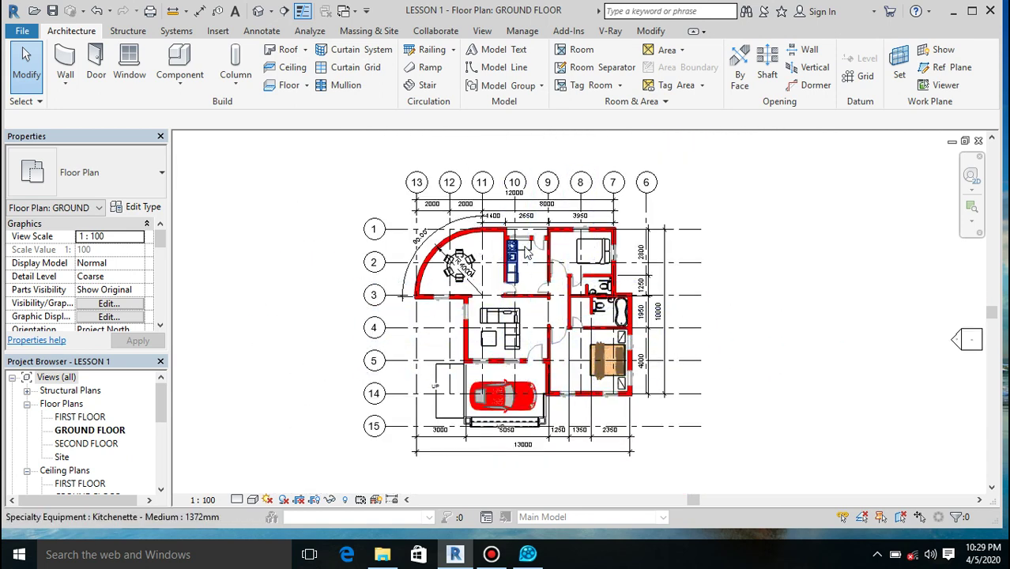
{"action": "scroll", "coordinate": [470, 218], "scroll_direction": "up", "scroll_amount": 4}
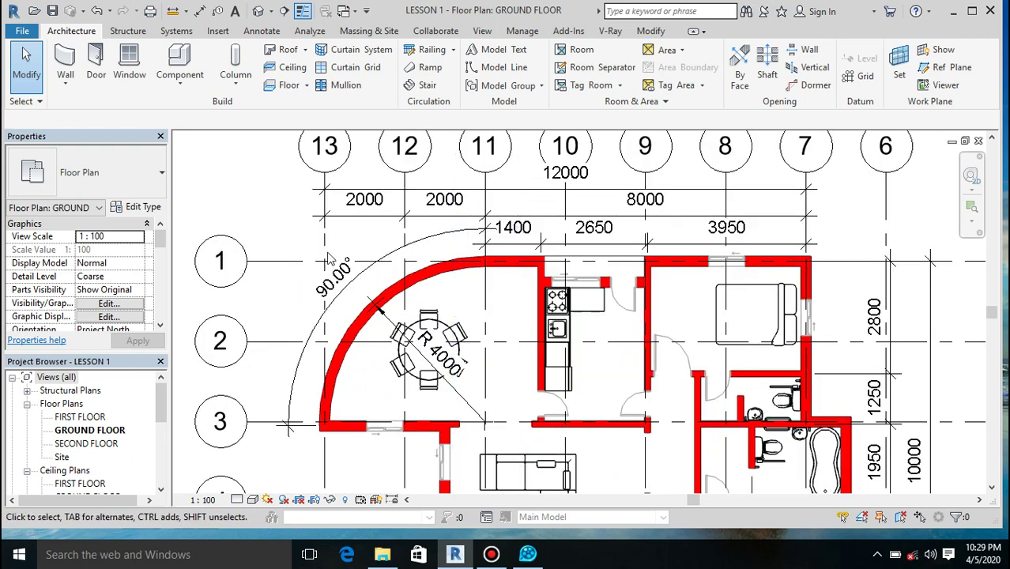
{"action": "left_click", "coordinate": [267, 272]}
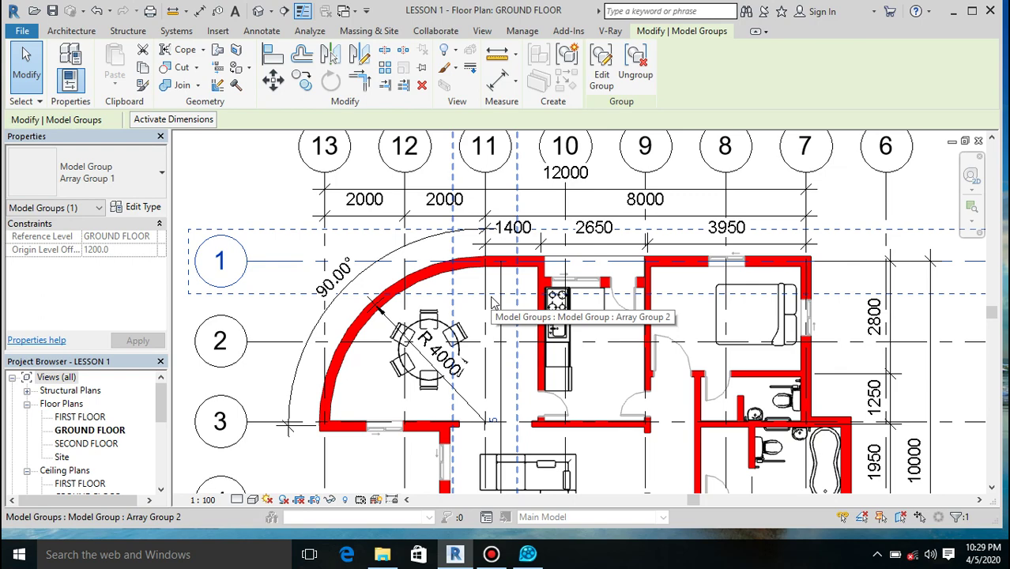
{"action": "left_click", "coordinate": [136, 207]}
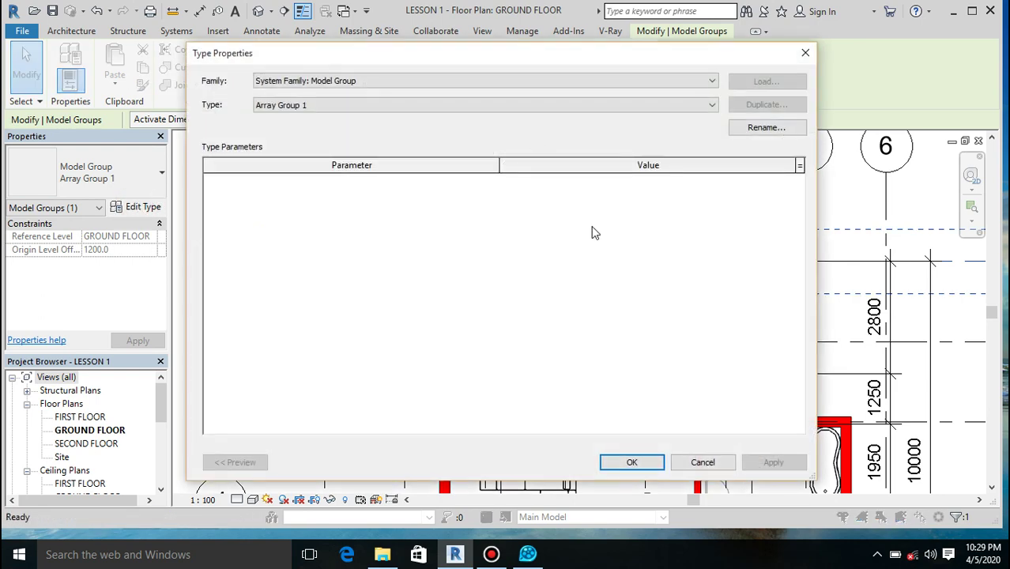
{"action": "left_click", "coordinate": [805, 55]}
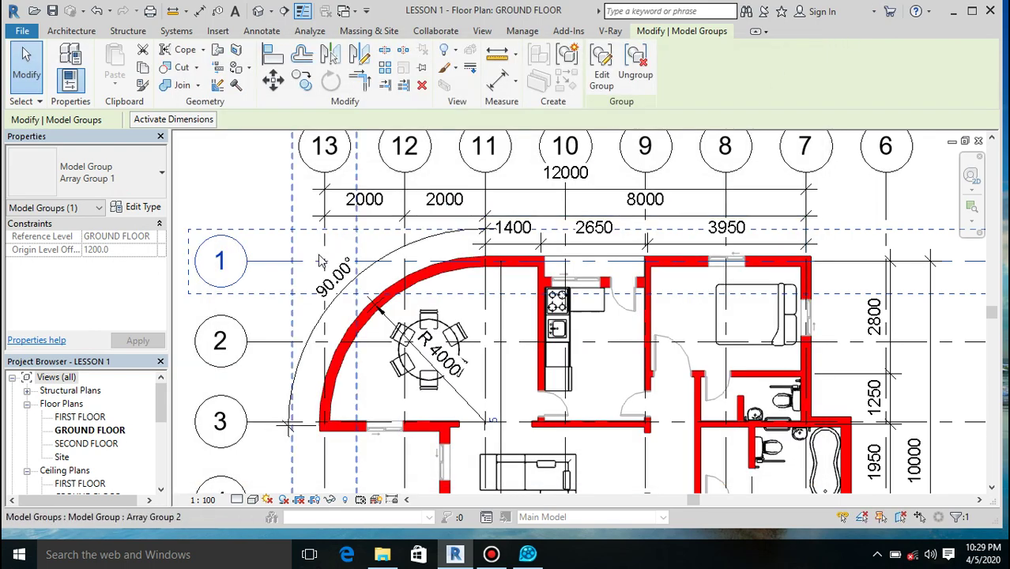
- Edit the model group containing grid 1, set the 6.5mm Bubble grid type's end segment color to blue, and finish the group
{"action": "double_click", "coordinate": [276, 265]}
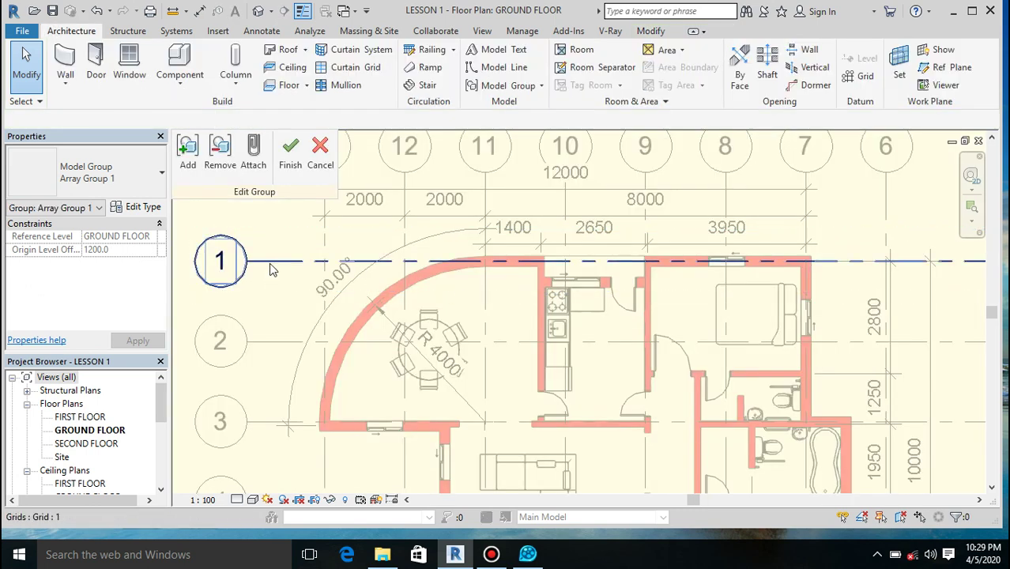
{"action": "left_click", "coordinate": [269, 265]}
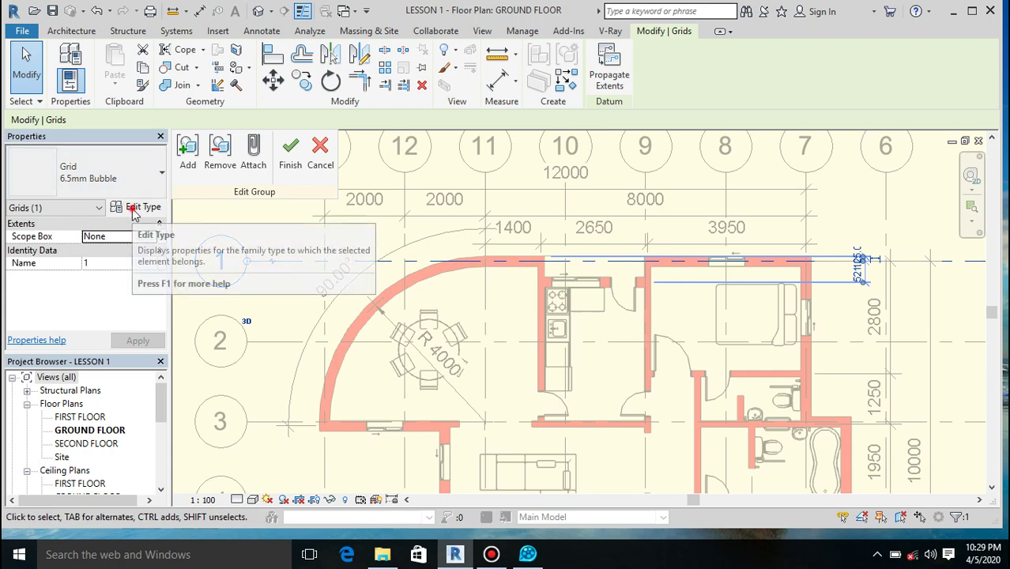
{"action": "left_click", "coordinate": [135, 207]}
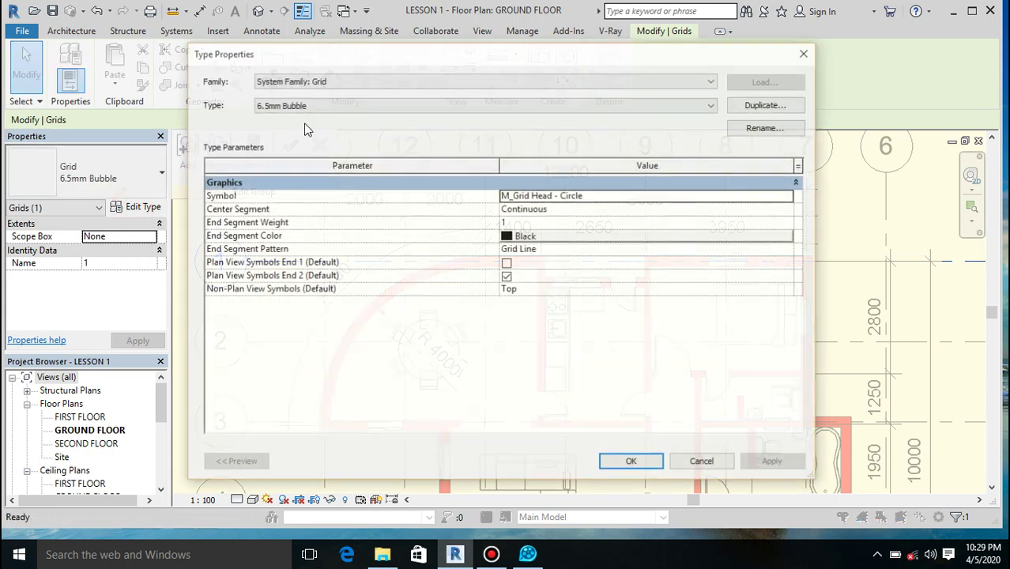
{"action": "left_click", "coordinate": [542, 239]}
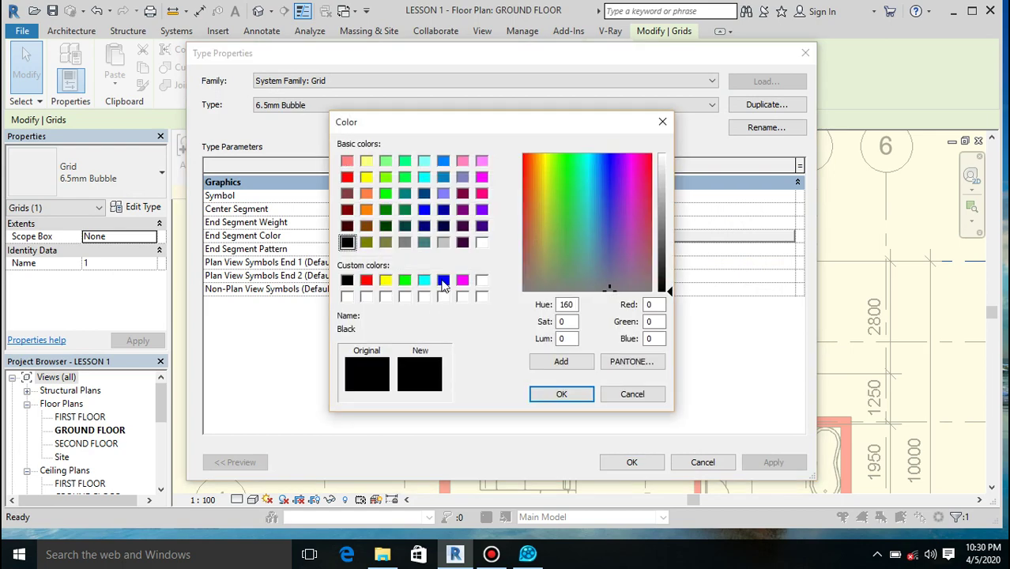
{"action": "left_click", "coordinate": [443, 281]}
{"action": "left_click", "coordinate": [562, 392]}
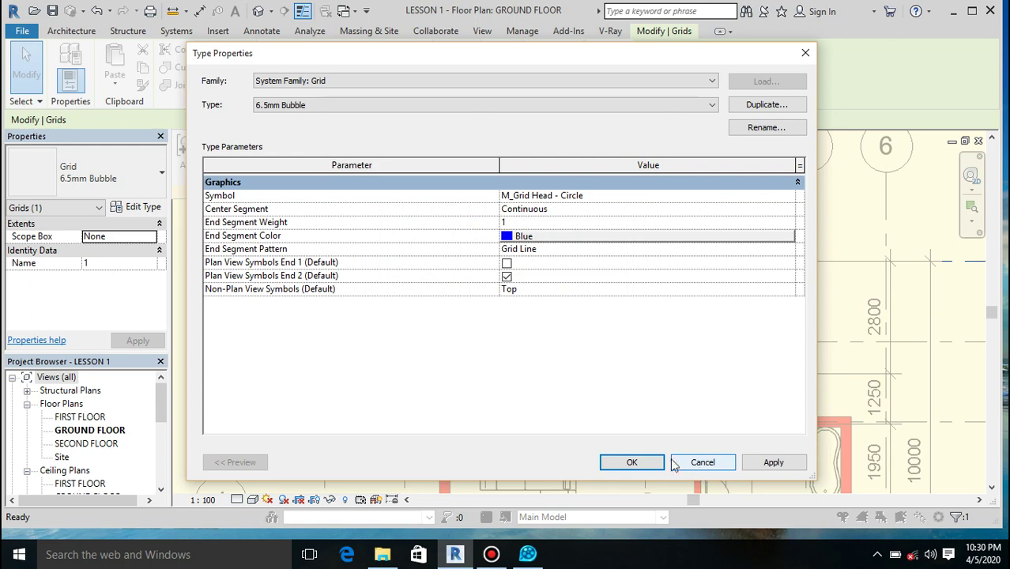
{"action": "left_click", "coordinate": [643, 463]}
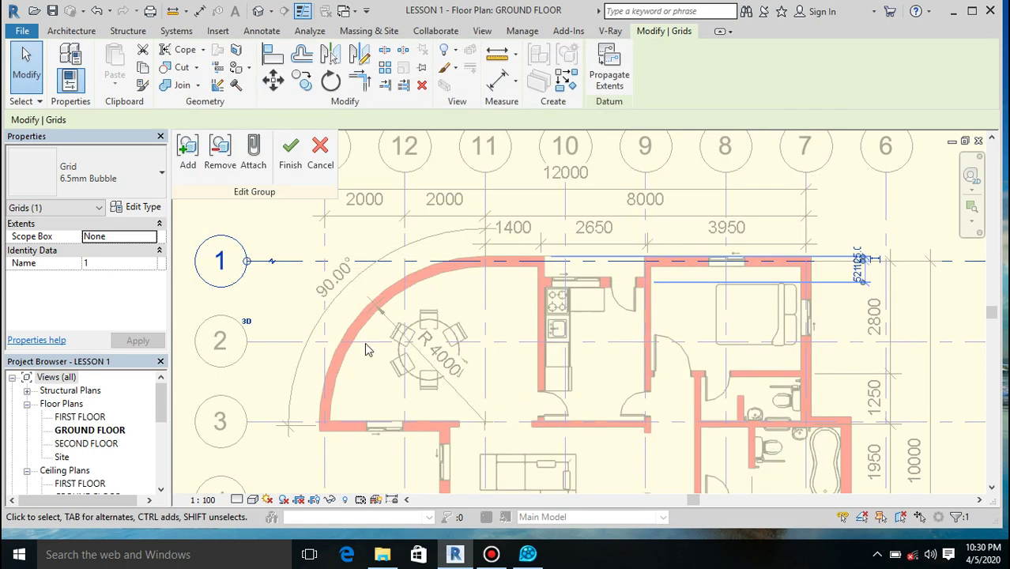
{"action": "left_click", "coordinate": [291, 150]}
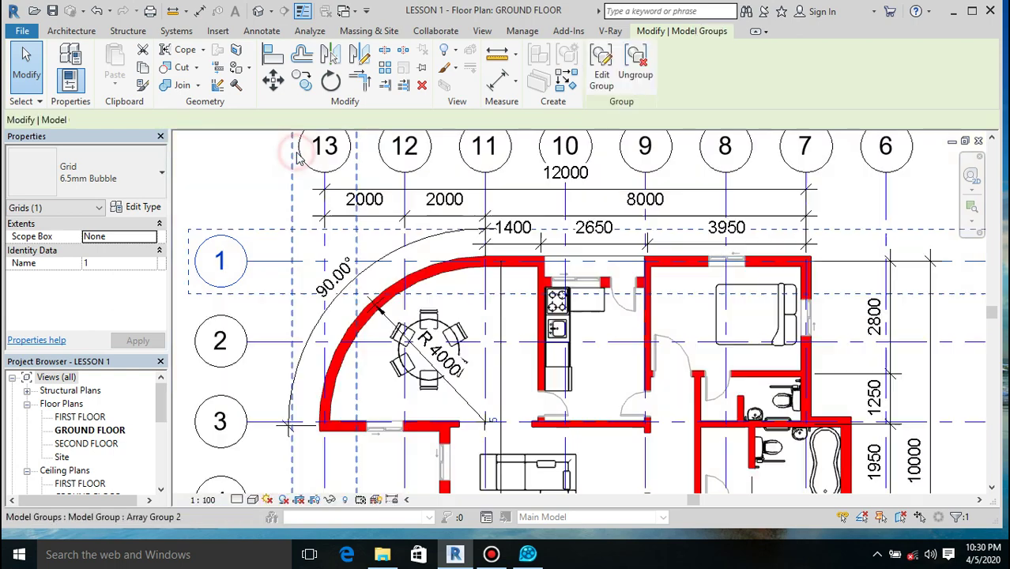
{"action": "left_click", "coordinate": [203, 194]}
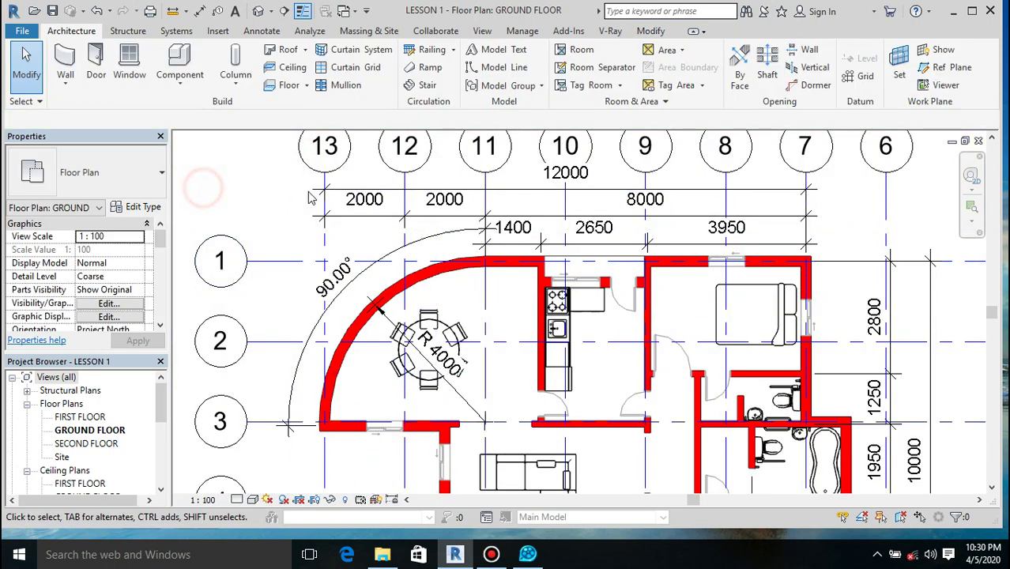
{"action": "left_click", "coordinate": [395, 215]}
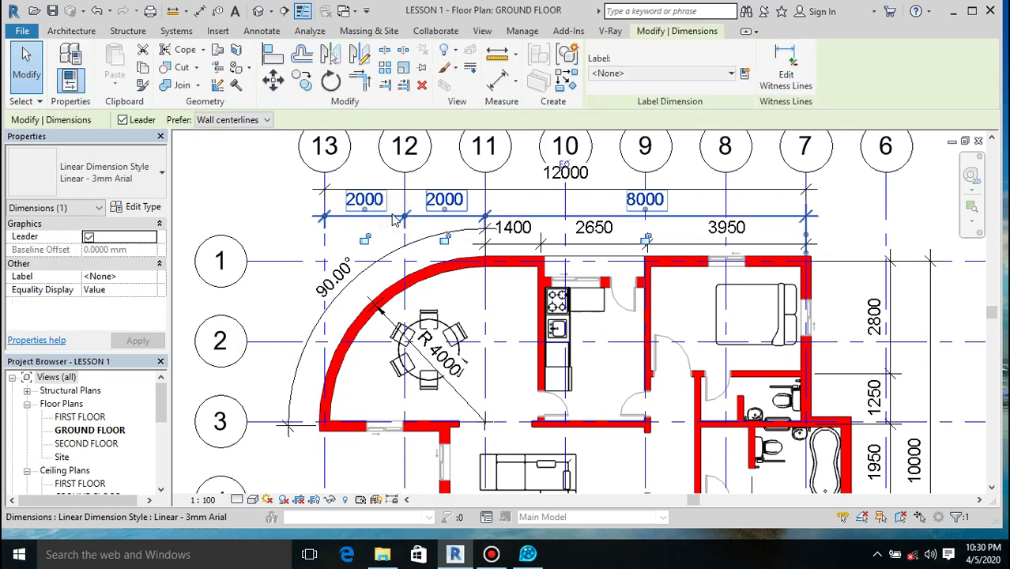
{"action": "right_click", "coordinate": [269, 200]}
{"action": "mouse_move", "coordinate": [401, 286]}
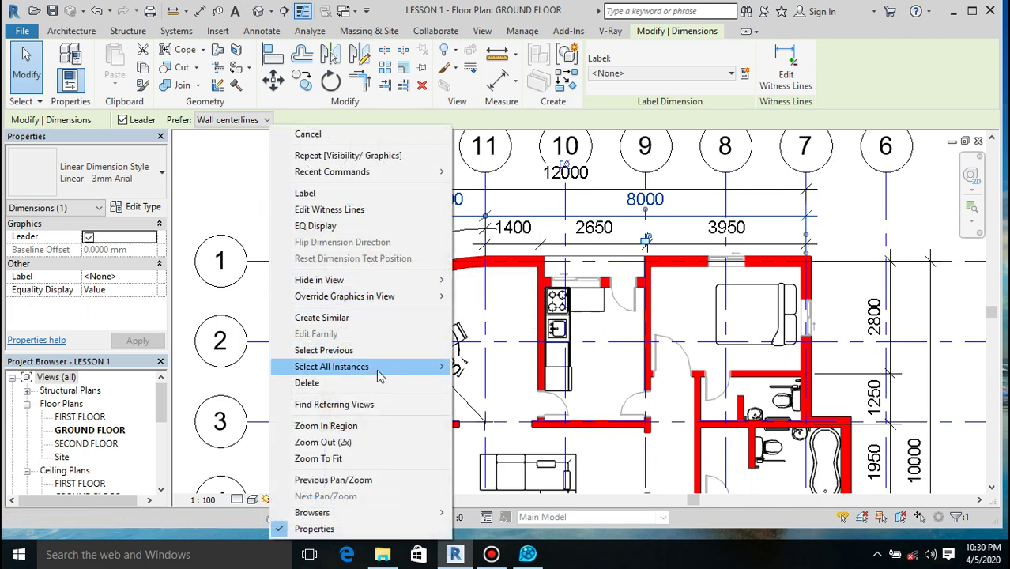
{"action": "mouse_move", "coordinate": [417, 367]}
{"action": "left_click", "coordinate": [497, 384]}
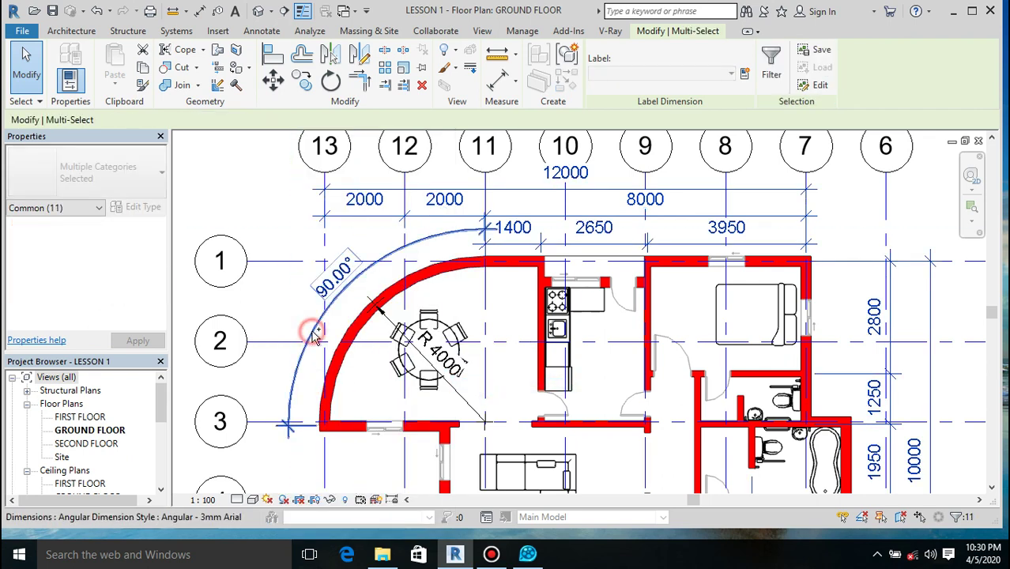
{"action": "left_click", "coordinate": [475, 416], "text": "ctrl"}
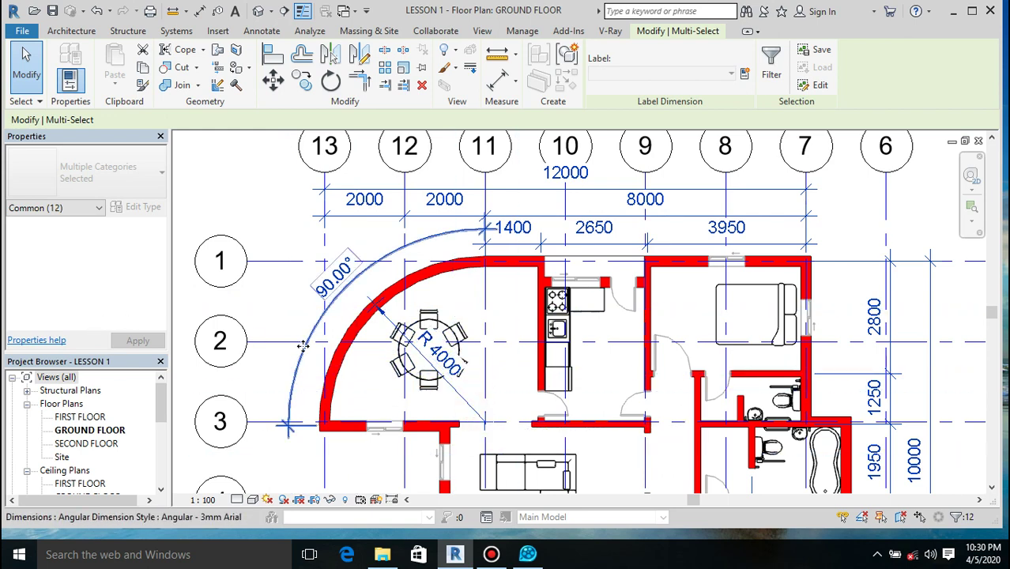
{"action": "left_click", "coordinate": [229, 198]}
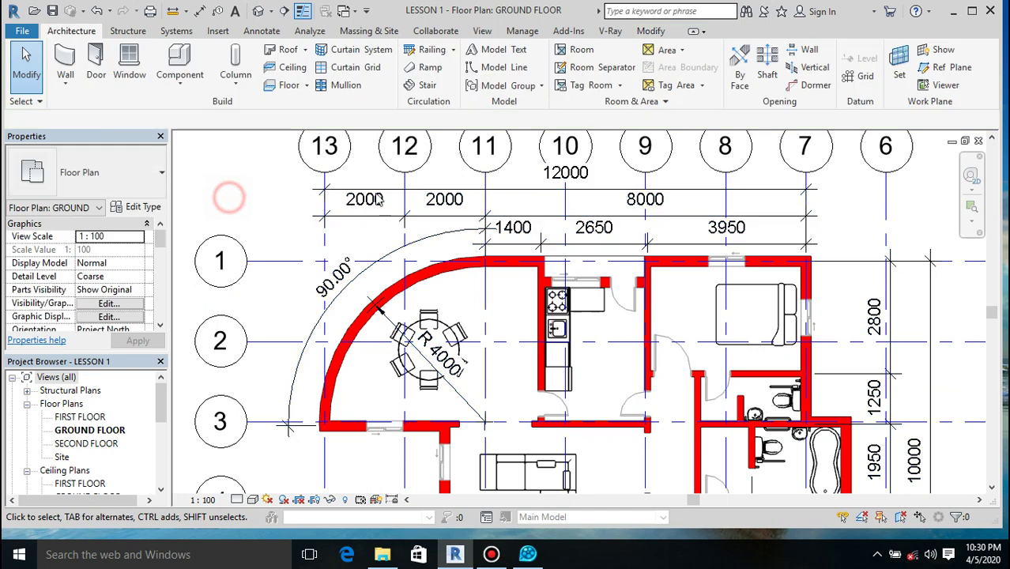
- Select all instances of the linear dimension between grids 13 and 7 across the entire project and open their type properties
{"action": "right_click", "coordinate": [393, 218]}
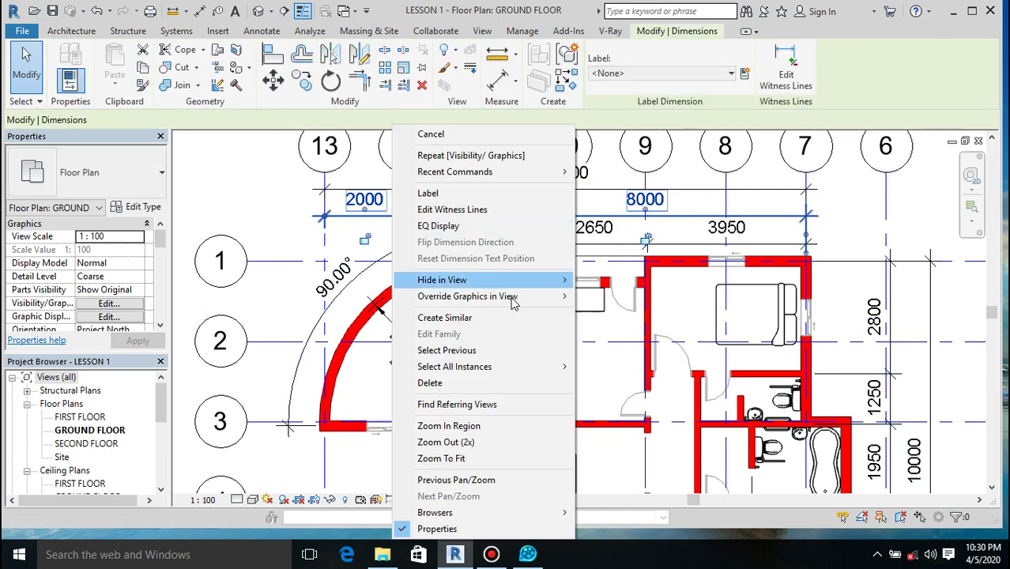
{"action": "mouse_move", "coordinate": [520, 373]}
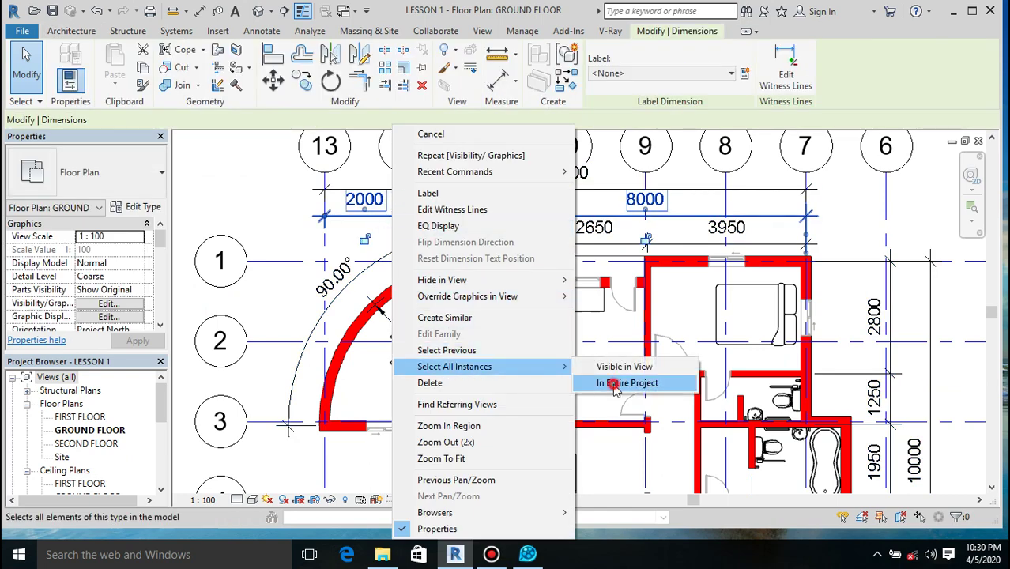
{"action": "left_click", "coordinate": [612, 383]}
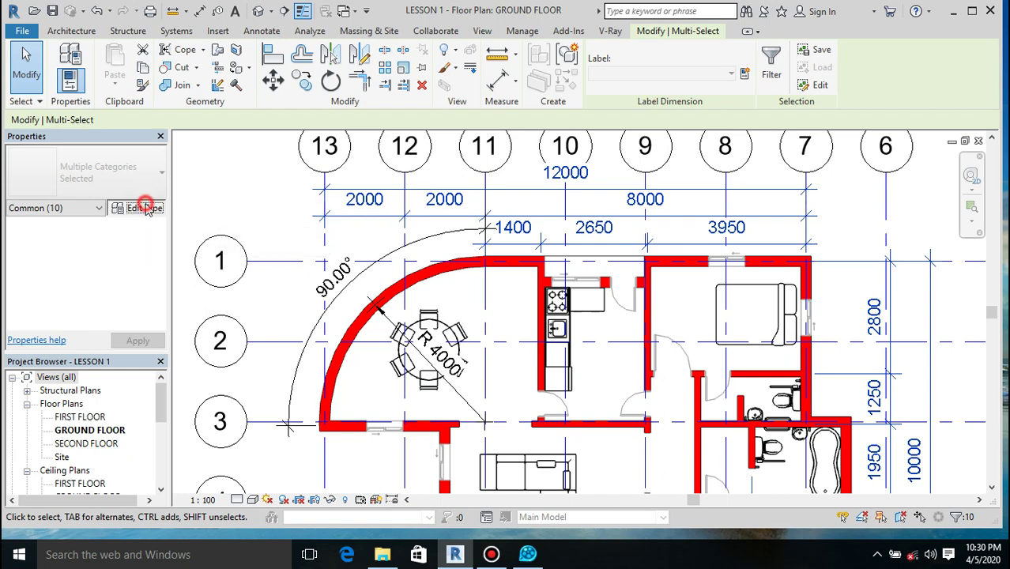
{"action": "left_click", "coordinate": [145, 207]}
- Set the selected linear dimensions' type color to orange RGB 255-128-000, accept the type properties and clear the selection
{"action": "scroll", "coordinate": [603, 242], "scroll_direction": "down", "scroll_amount": 10}
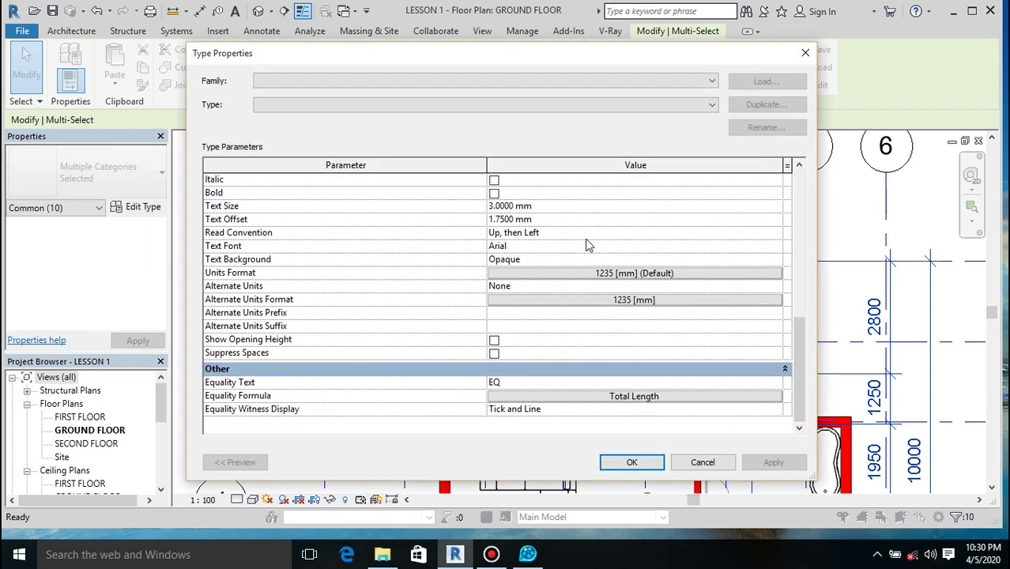
{"action": "scroll", "coordinate": [610, 323], "scroll_direction": "up", "scroll_amount": 2}
{"action": "left_click", "coordinate": [604, 316]}
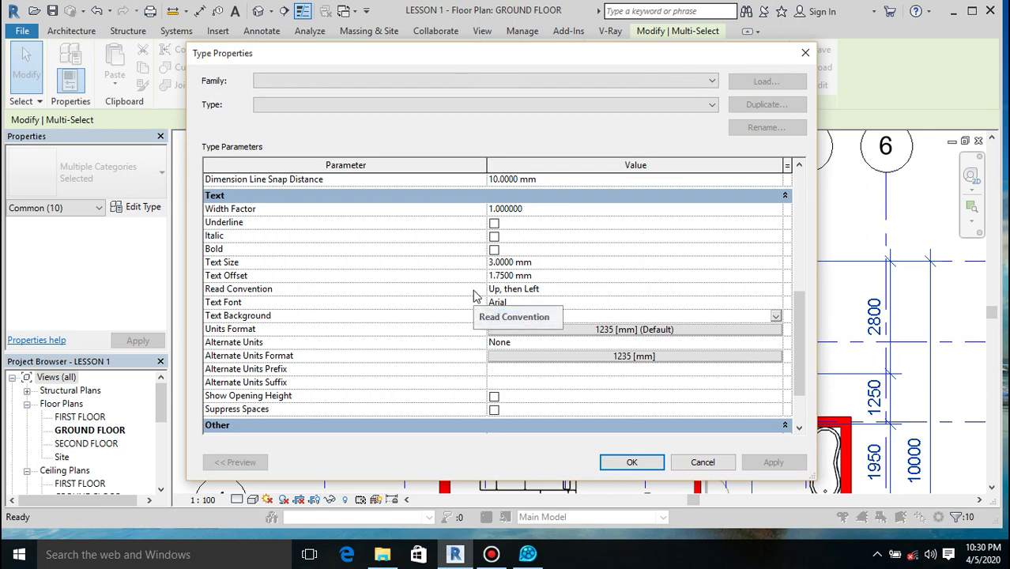
{"action": "left_click", "coordinate": [806, 356]}
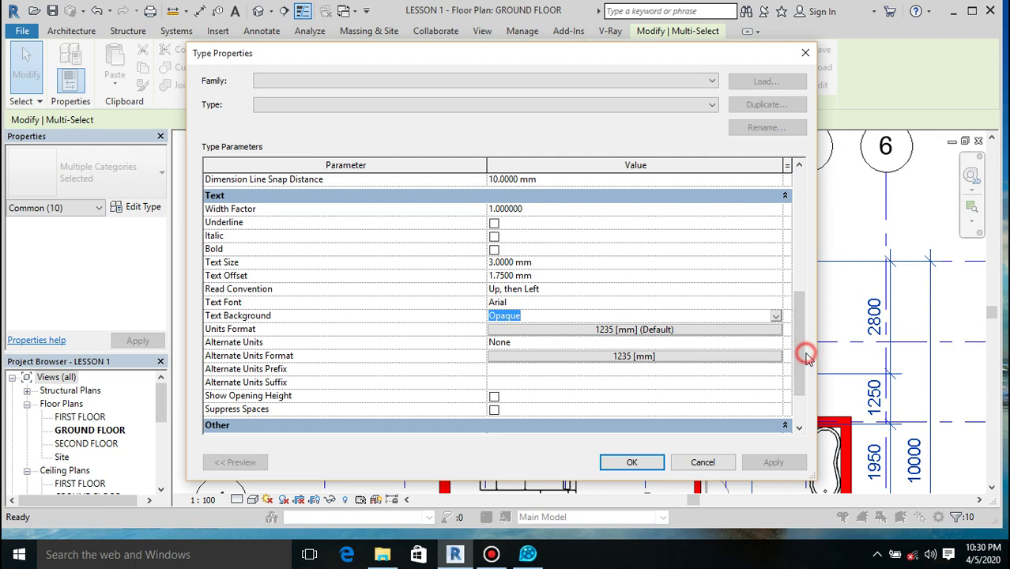
{"action": "scroll", "coordinate": [806, 359], "scroll_direction": "up", "scroll_amount": 1, "text": "ctrl"}
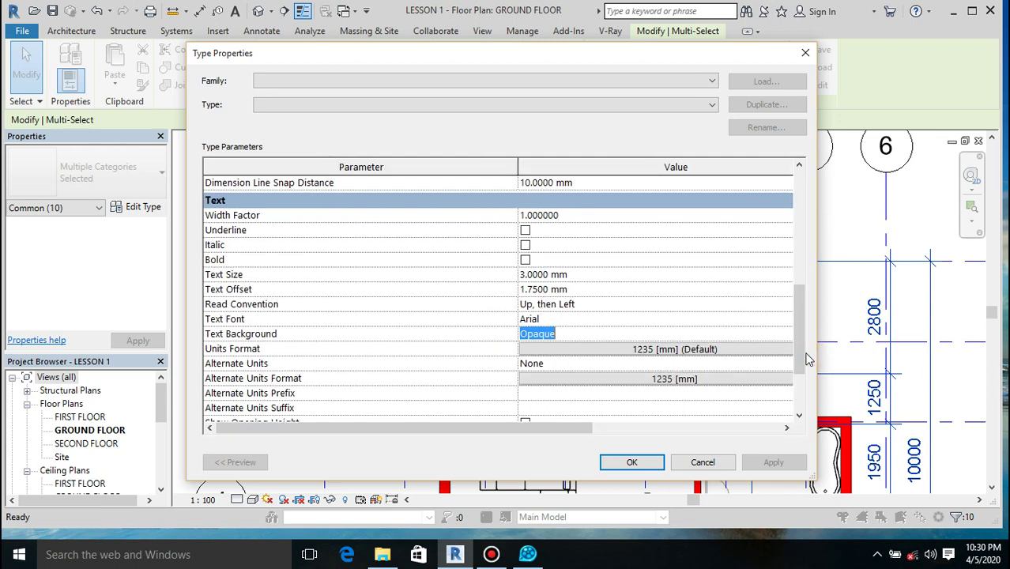
{"action": "left_click_drag", "start_coordinate": [798, 355], "coordinate": [800, 332]}
{"action": "left_click", "coordinate": [578, 259]}
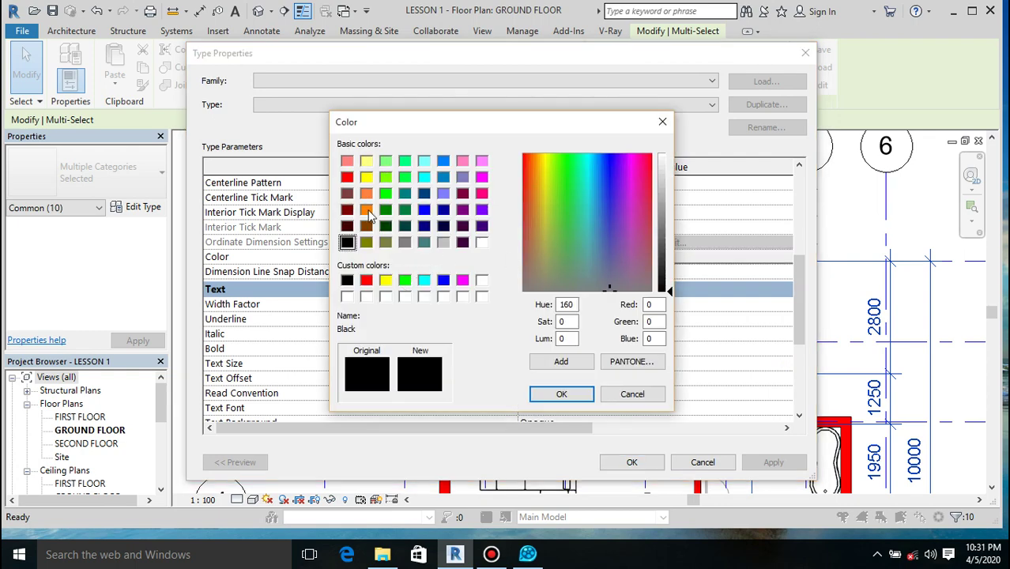
{"action": "left_click", "coordinate": [367, 210]}
{"action": "left_click", "coordinate": [562, 394]}
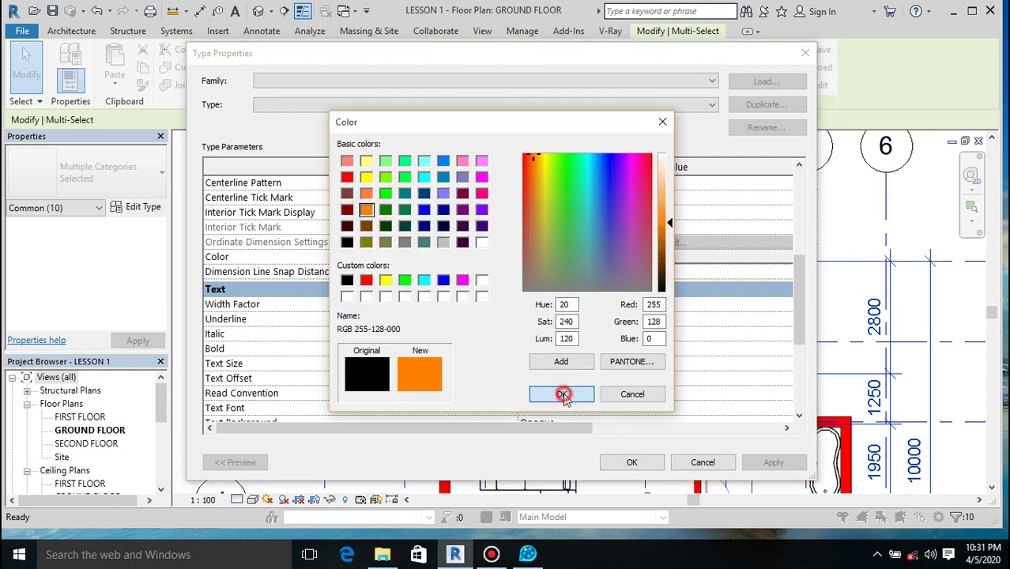
{"action": "left_click", "coordinate": [631, 462]}
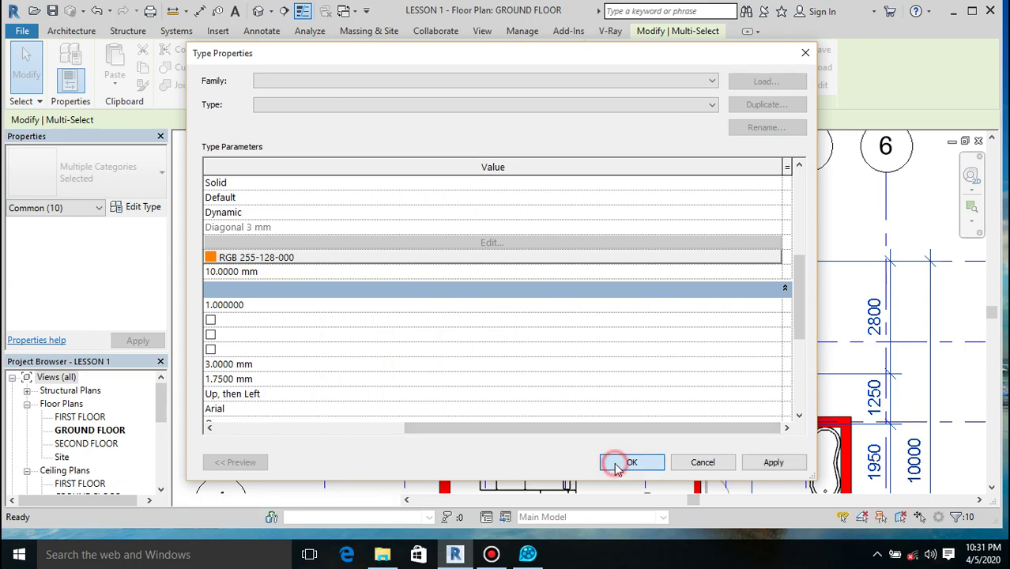
{"action": "left_click", "coordinate": [239, 208]}
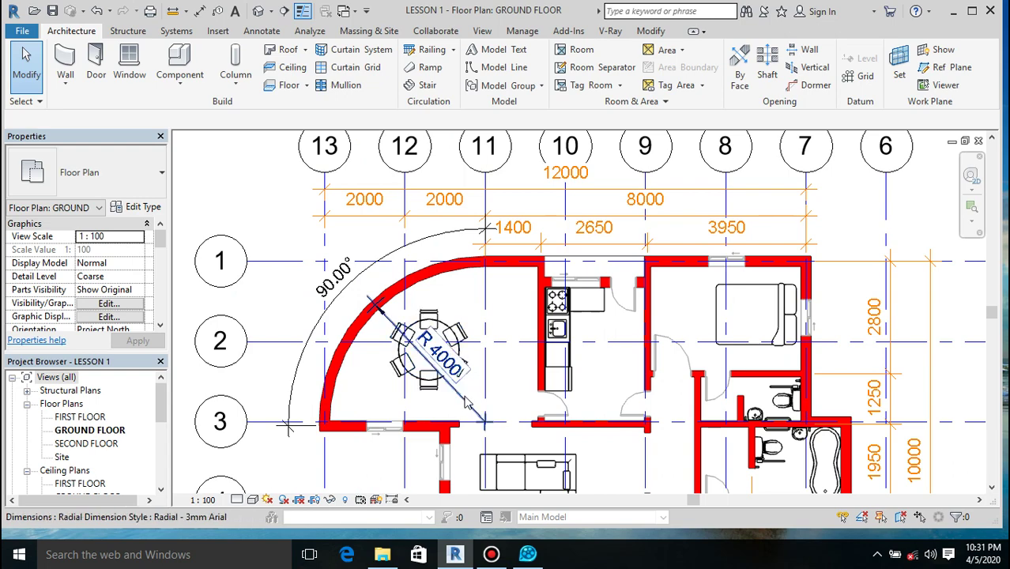
- Set the color of the Angular - 3mm Arial type used by the curved wall's angle dimension to orange RGB 255-128-000
{"action": "left_click", "coordinate": [302, 357]}
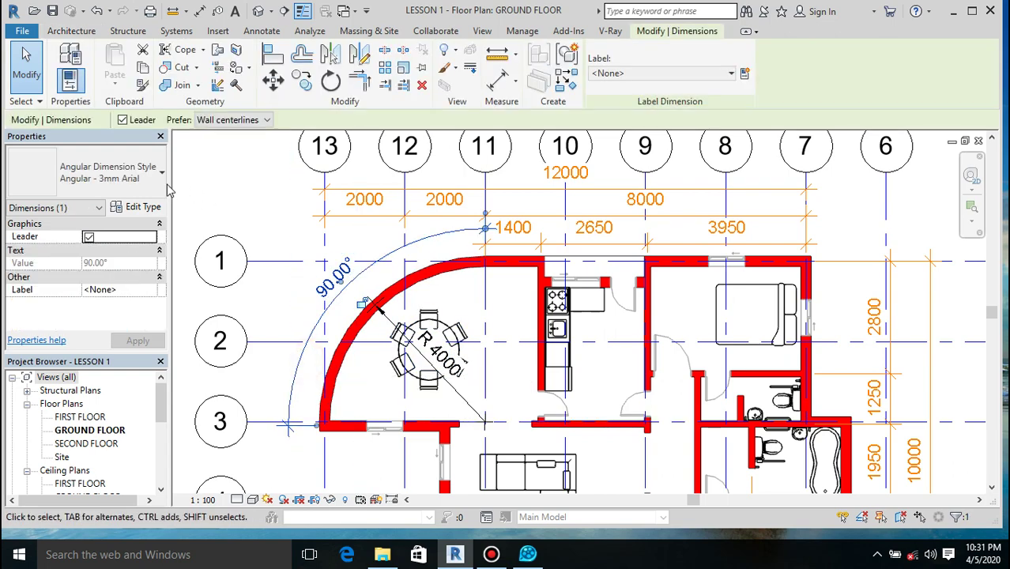
{"action": "left_click", "coordinate": [144, 208]}
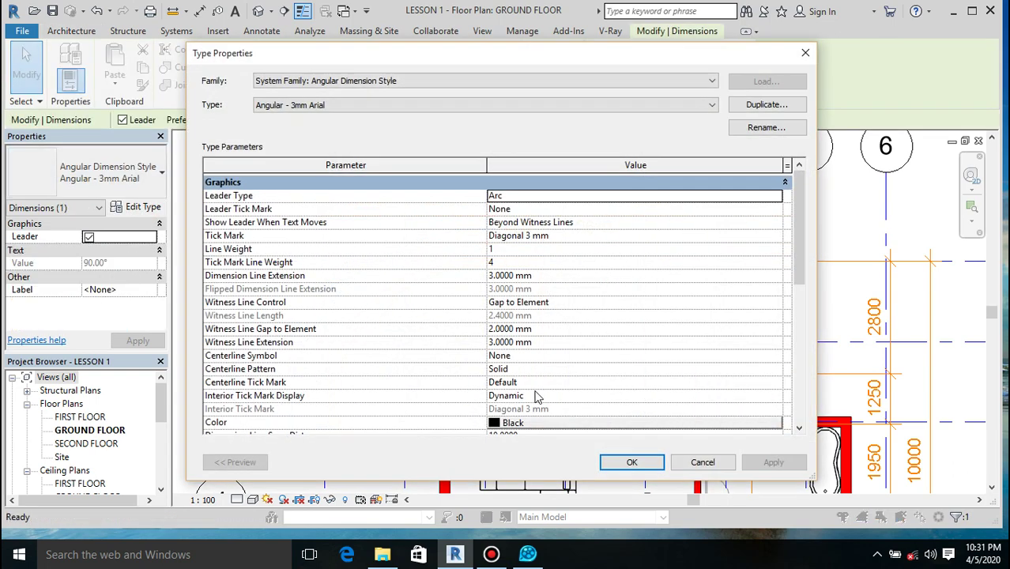
{"action": "left_click", "coordinate": [537, 424]}
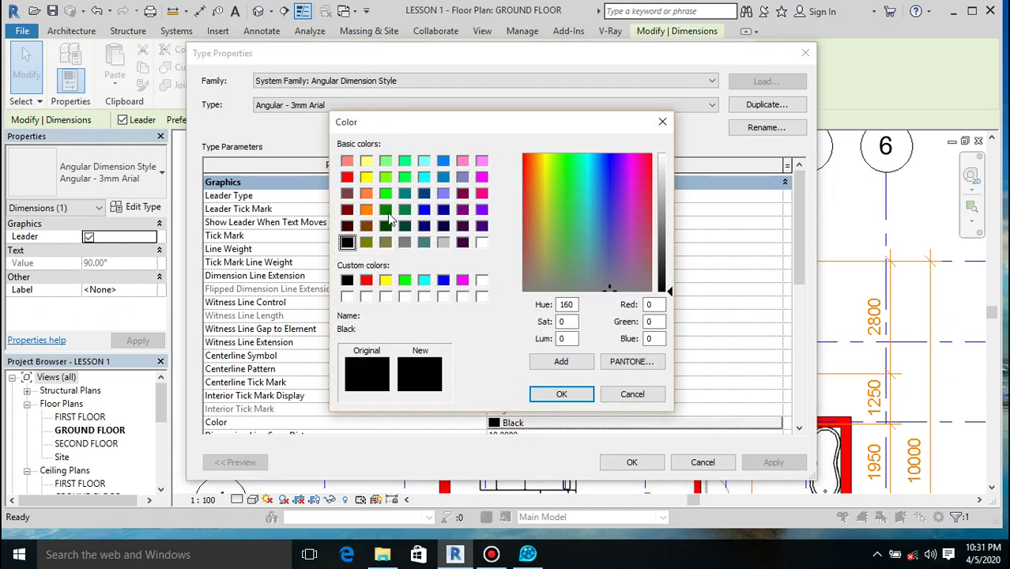
{"action": "left_click", "coordinate": [368, 210]}
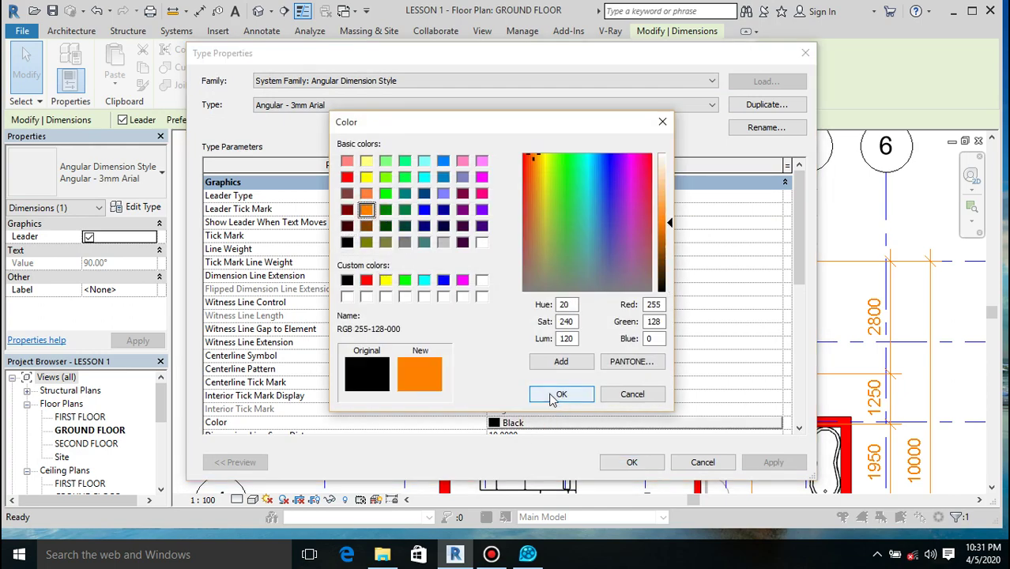
{"action": "left_click", "coordinate": [563, 394]}
{"action": "left_click", "coordinate": [626, 461]}
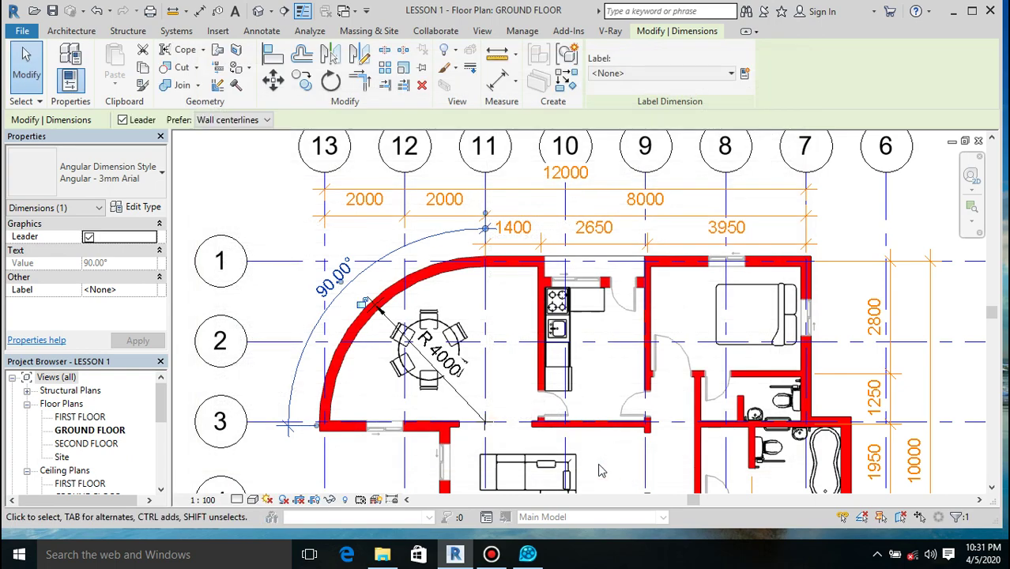
- Set the color of the Radial - 3mm Arial type used by the curved wall's radius dimension to orange RGB 255-128-000
{"action": "left_click", "coordinate": [468, 395]}
{"action": "left_click", "coordinate": [144, 207]}
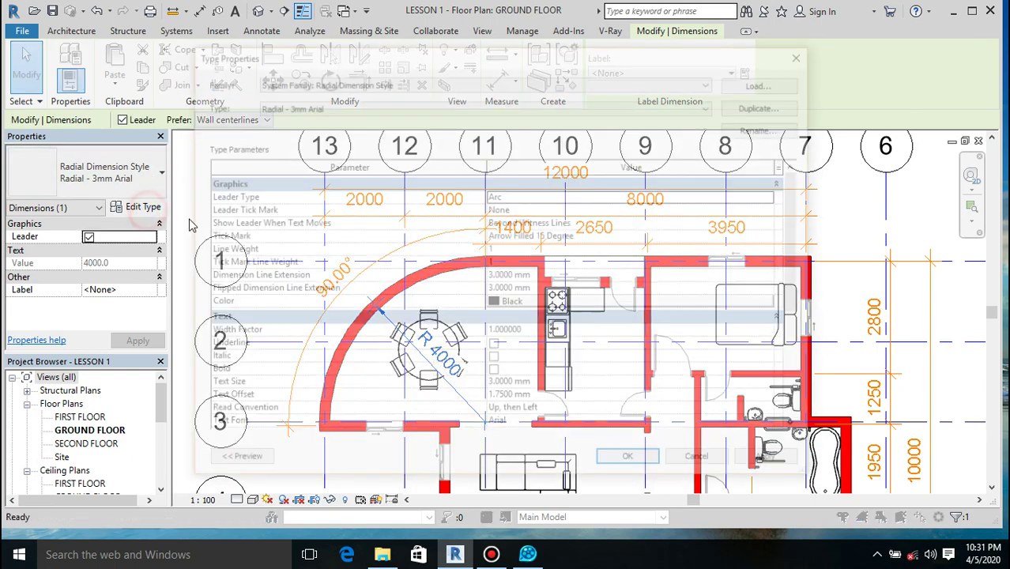
{"action": "left_click", "coordinate": [532, 307]}
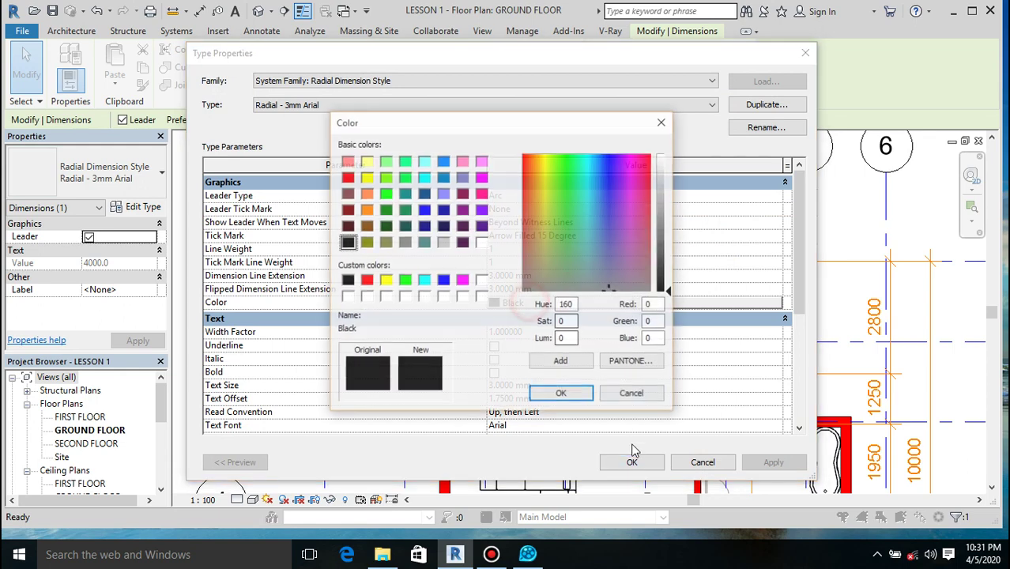
{"action": "left_click", "coordinate": [366, 209]}
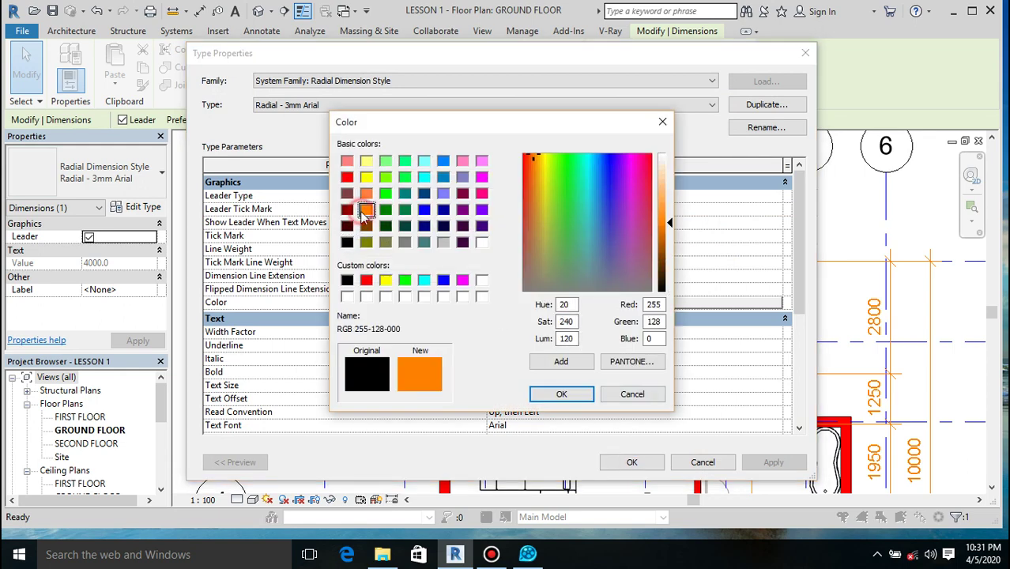
{"action": "left_click", "coordinate": [563, 394]}
{"action": "left_click", "coordinate": [633, 463]}
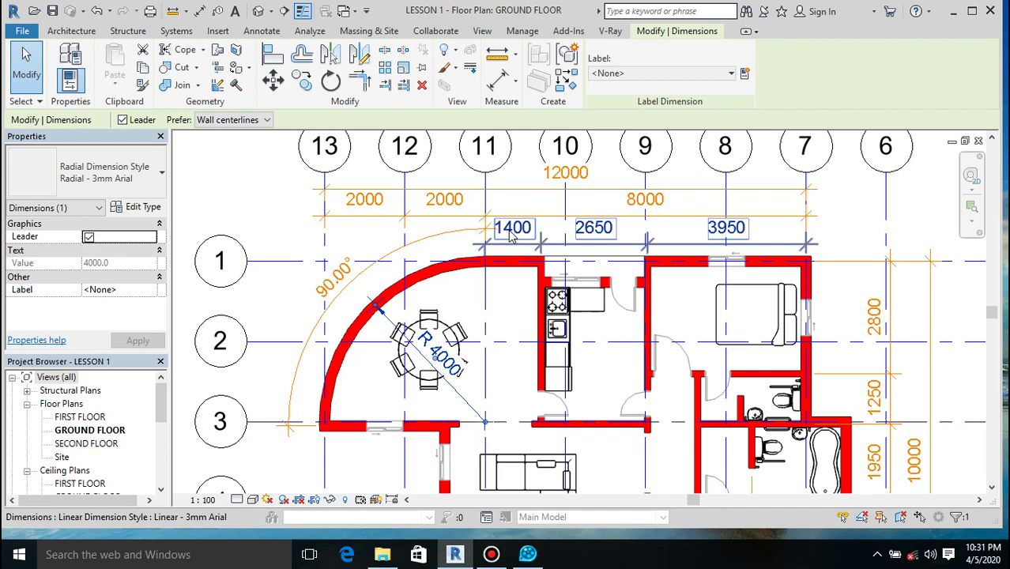
{"action": "scroll", "coordinate": [512, 237], "scroll_direction": "down", "scroll_amount": 4}
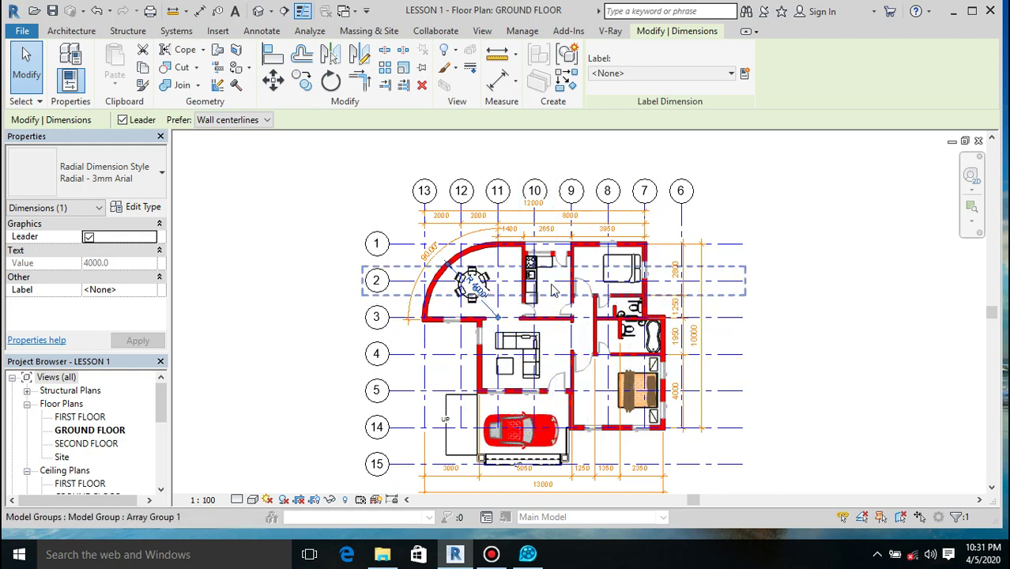
{"action": "scroll", "coordinate": [553, 291], "scroll_direction": "up", "scroll_amount": 3}
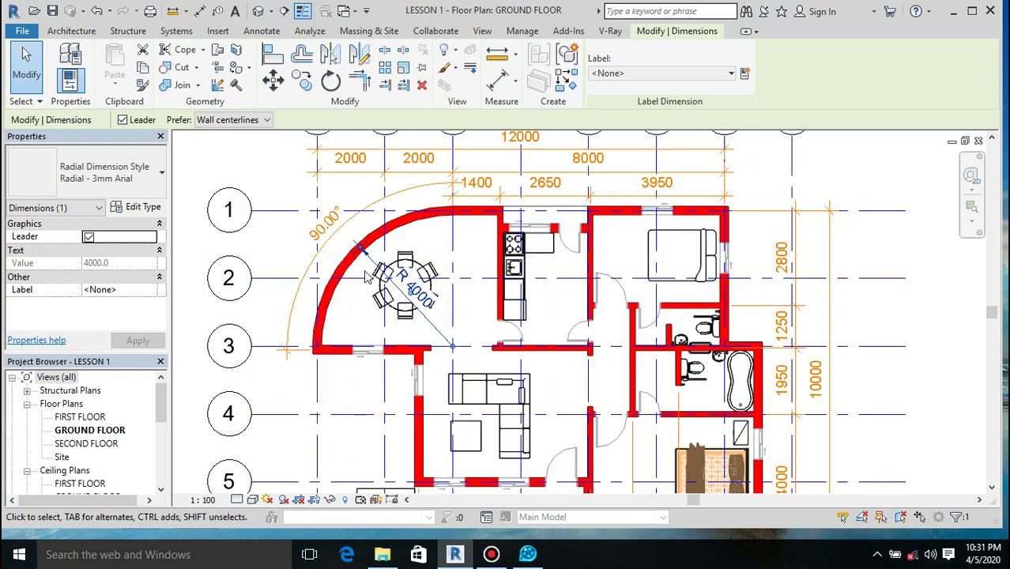
- Override the round dining table set's graphics by element in this view to halftone, and clear the selection
{"action": "scroll", "coordinate": [366, 273], "scroll_direction": "up", "scroll_amount": 2}
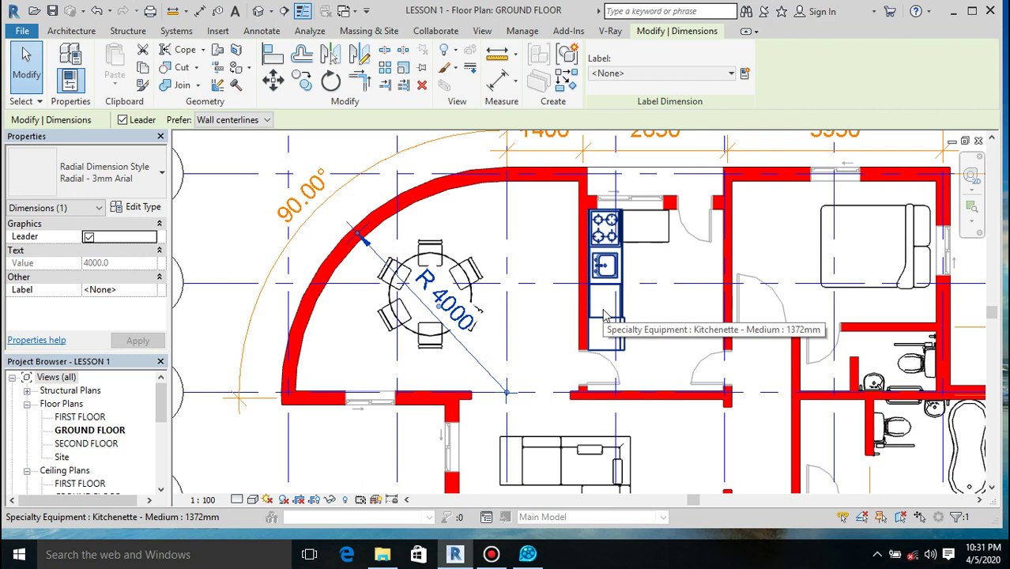
{"action": "left_click", "coordinate": [425, 330]}
{"action": "right_click", "coordinate": [425, 331]}
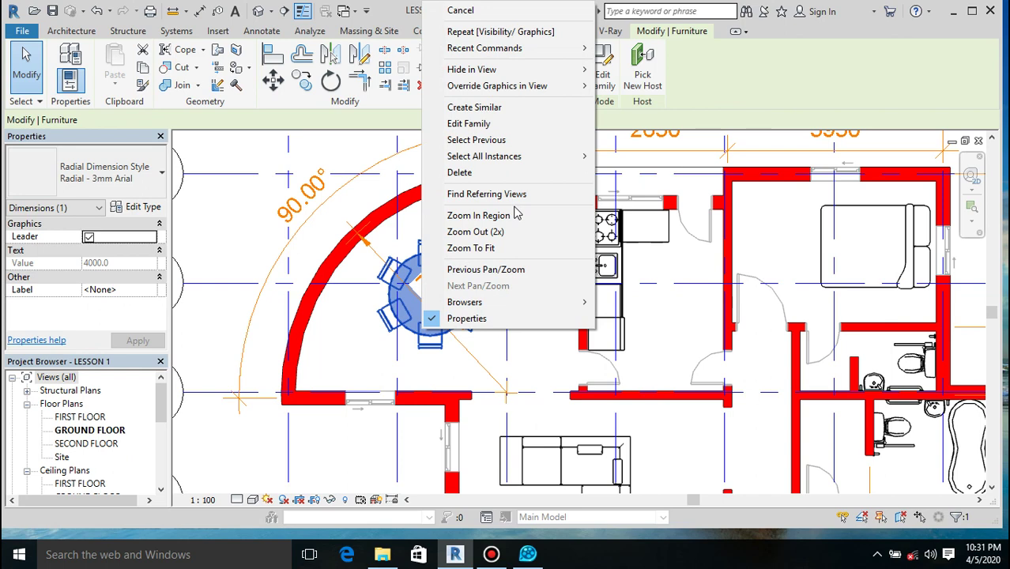
{"action": "mouse_move", "coordinate": [529, 92]}
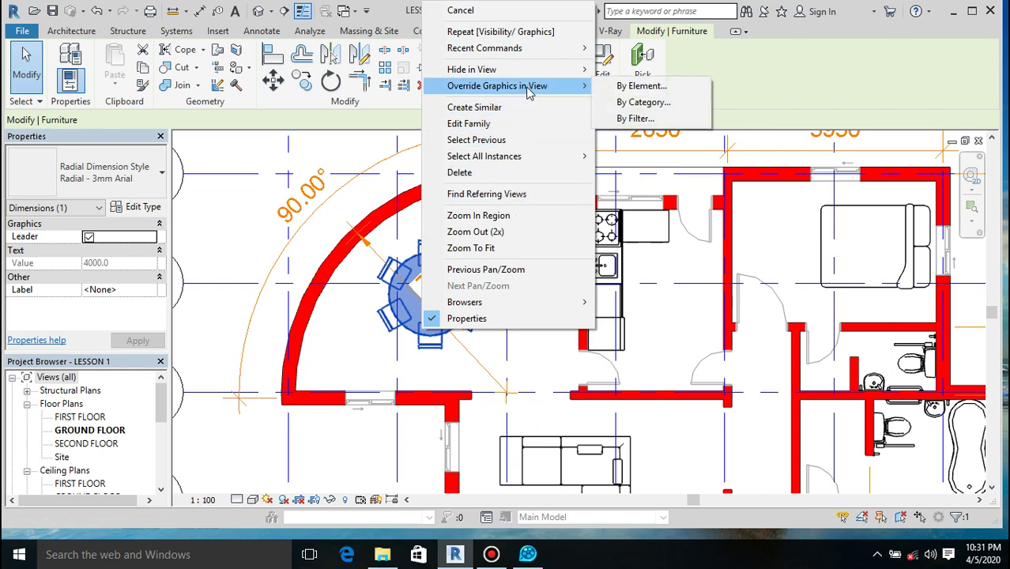
{"action": "left_click", "coordinate": [621, 87]}
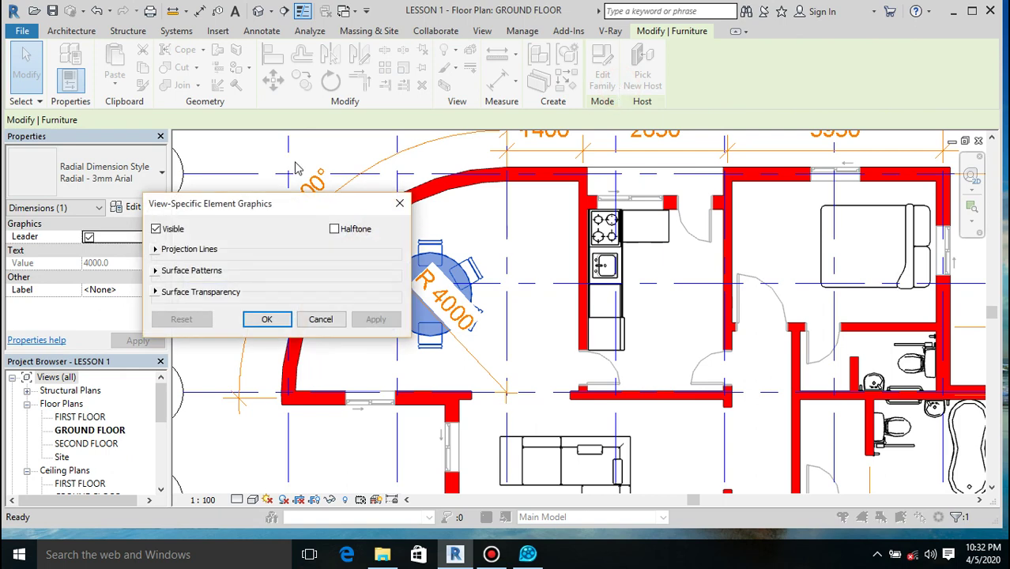
{"action": "left_click", "coordinate": [334, 229]}
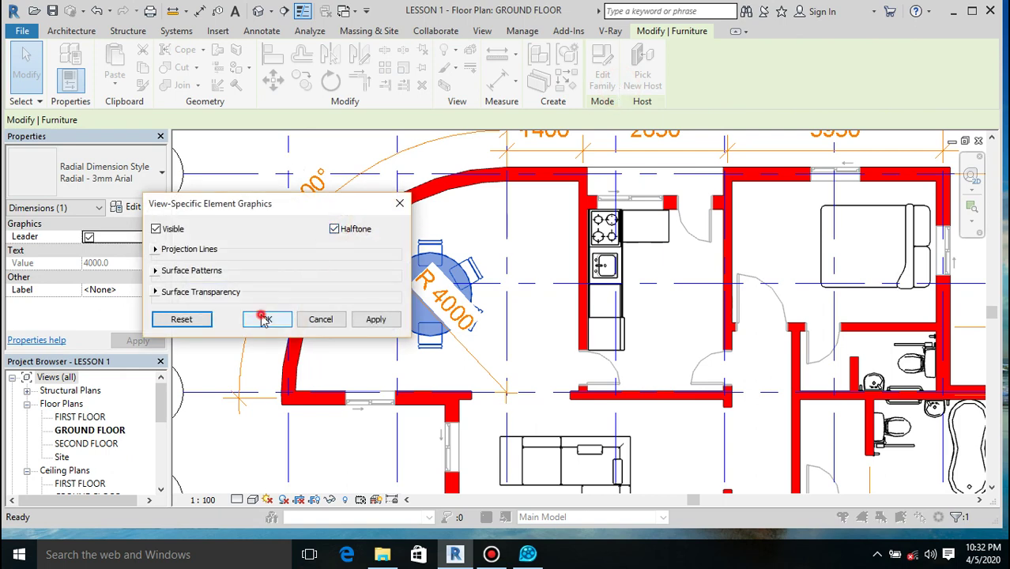
{"action": "left_click", "coordinate": [264, 319]}
{"action": "left_click", "coordinate": [235, 204]}
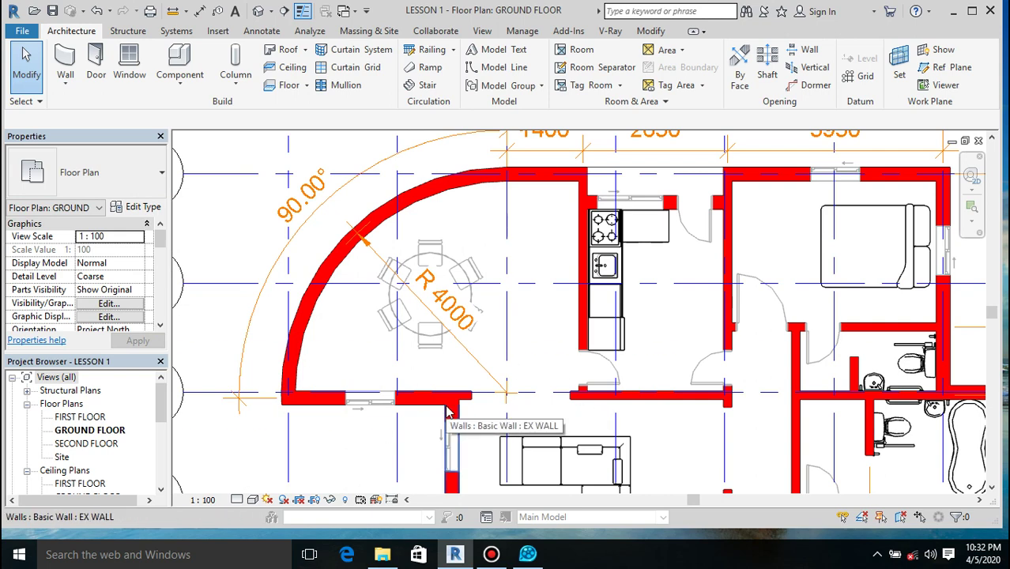
- Override the kitchenette unit's graphics by element in this view to halftone
{"action": "left_click", "coordinate": [629, 309]}
{"action": "right_click", "coordinate": [628, 308]}
{"action": "mouse_move", "coordinate": [751, 297]}
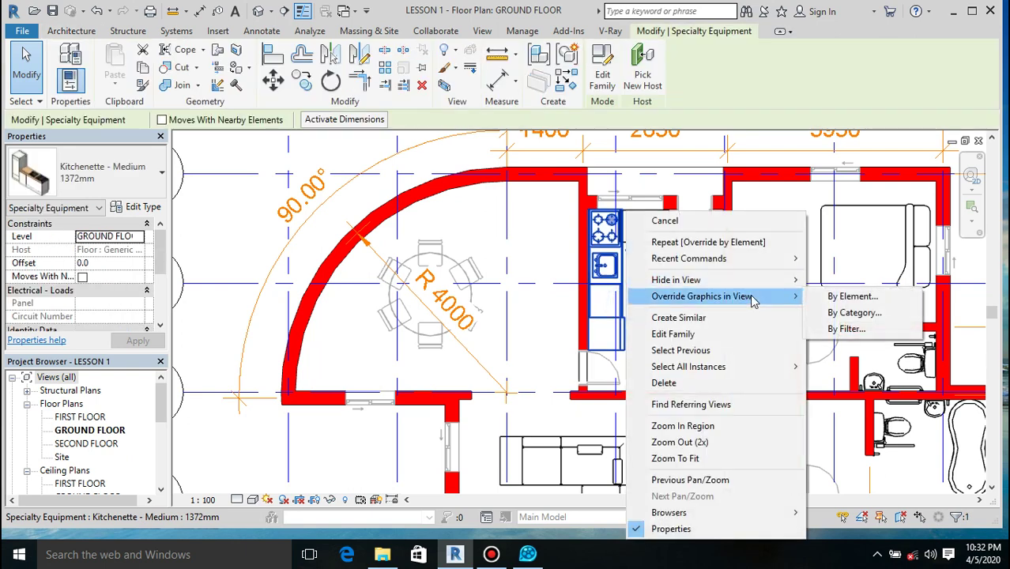
{"action": "left_click", "coordinate": [811, 304]}
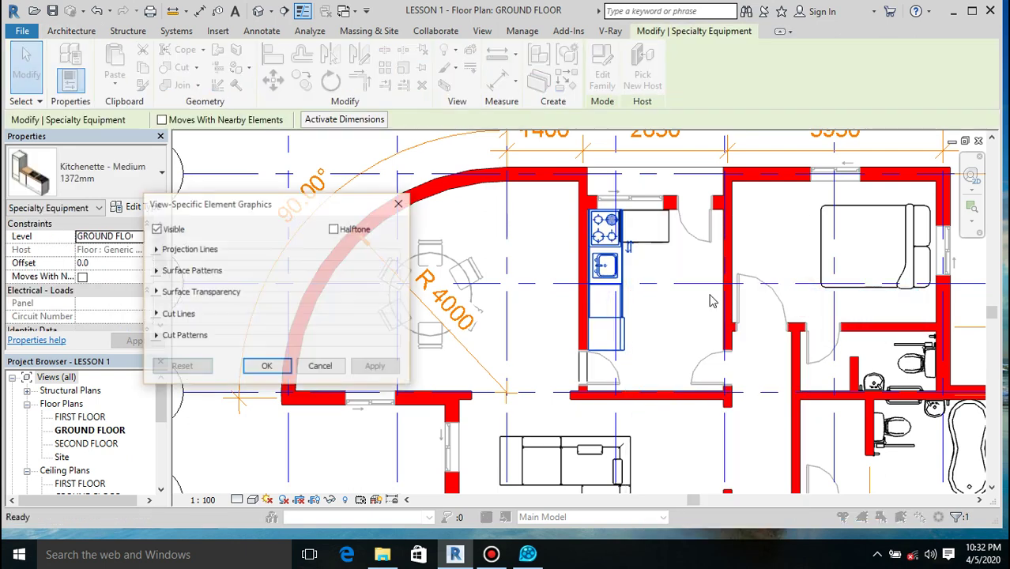
{"action": "left_click", "coordinate": [337, 230]}
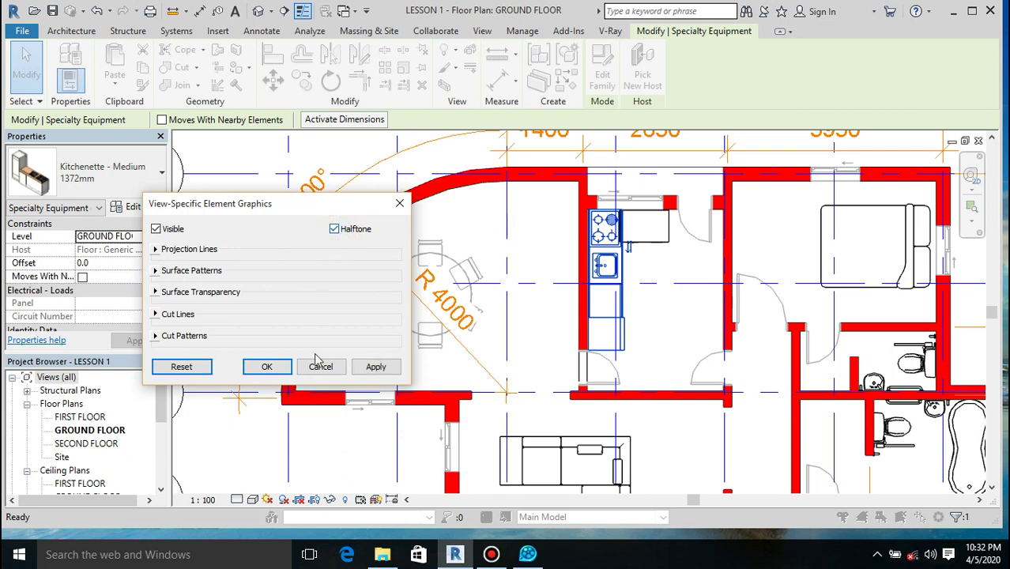
{"action": "left_click", "coordinate": [266, 365]}
- Override the graphics of the double-door base cabinet beside the kitchenette by element in this view to halftone
{"action": "scroll", "coordinate": [574, 305], "scroll_direction": "down", "scroll_amount": 1}
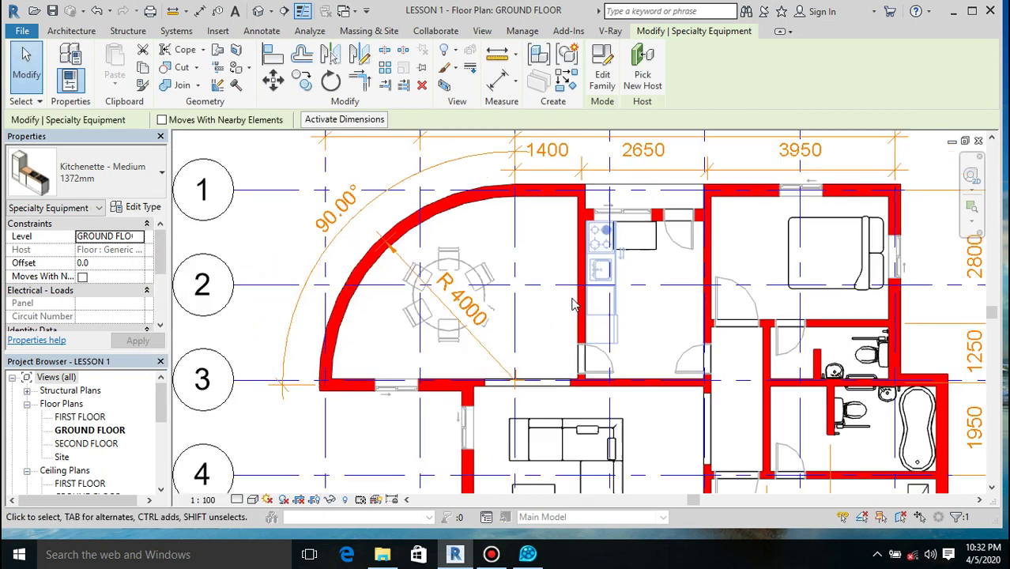
{"action": "left_click", "coordinate": [651, 247]}
{"action": "right_click", "coordinate": [649, 247]}
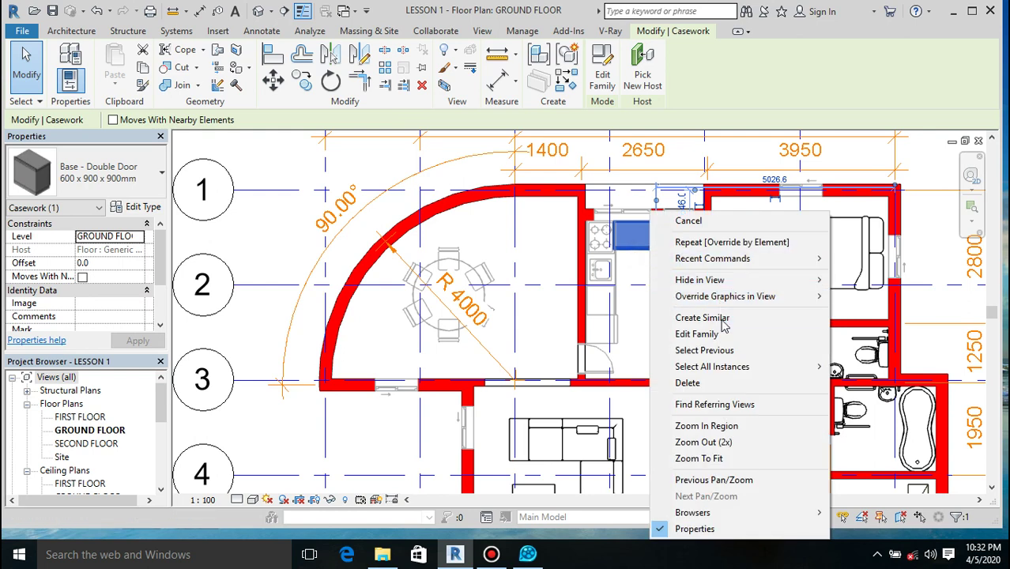
{"action": "mouse_move", "coordinate": [796, 301]}
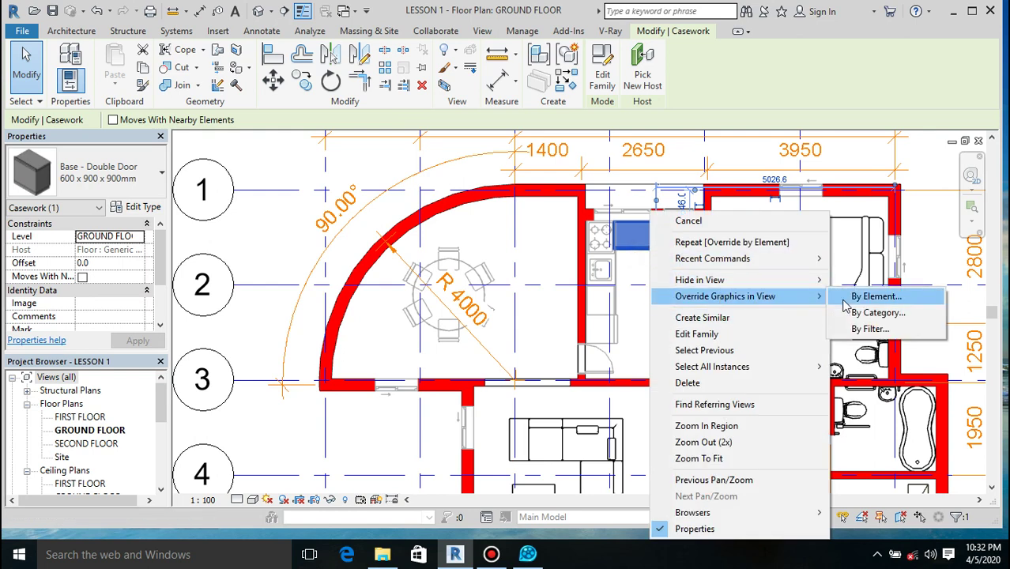
{"action": "left_click", "coordinate": [873, 296]}
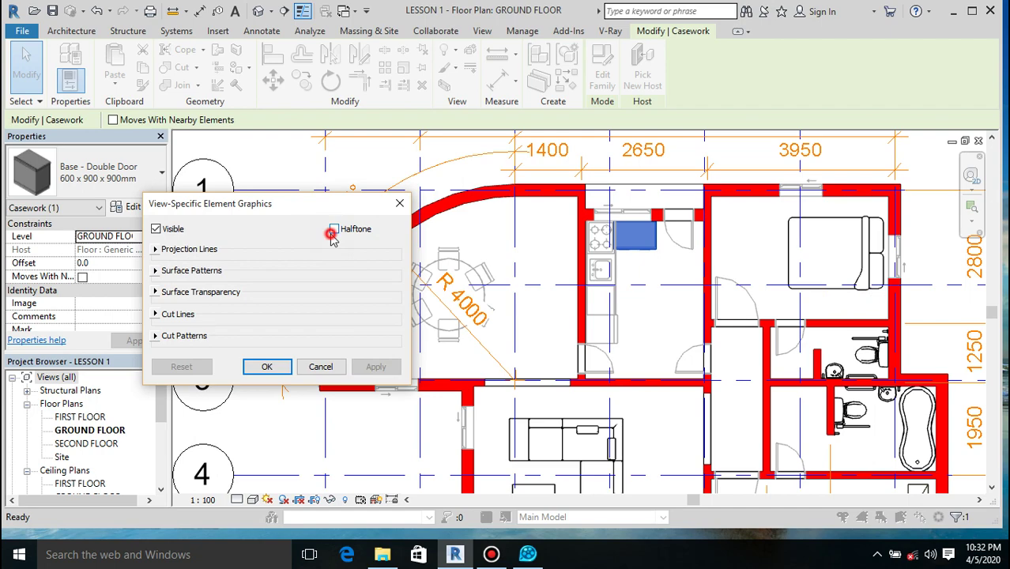
{"action": "left_click", "coordinate": [332, 234]}
{"action": "left_click", "coordinate": [267, 367]}
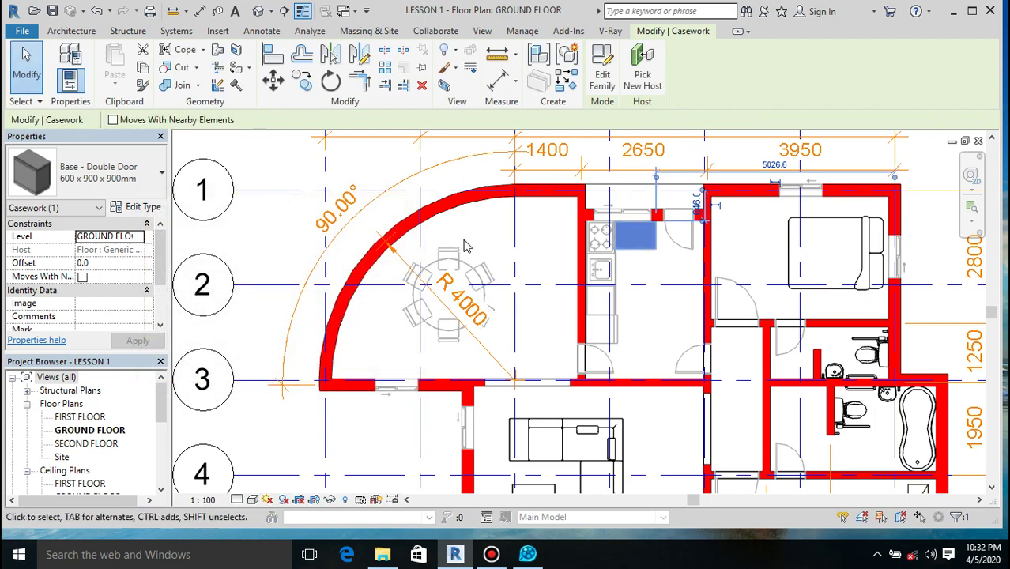
- Override the graphics of the double bed in the upper bedroom by element in this view to halftone
{"action": "scroll", "coordinate": [463, 243], "scroll_direction": "down", "scroll_amount": 4}
{"action": "scroll", "coordinate": [642, 261], "scroll_direction": "up", "scroll_amount": 4}
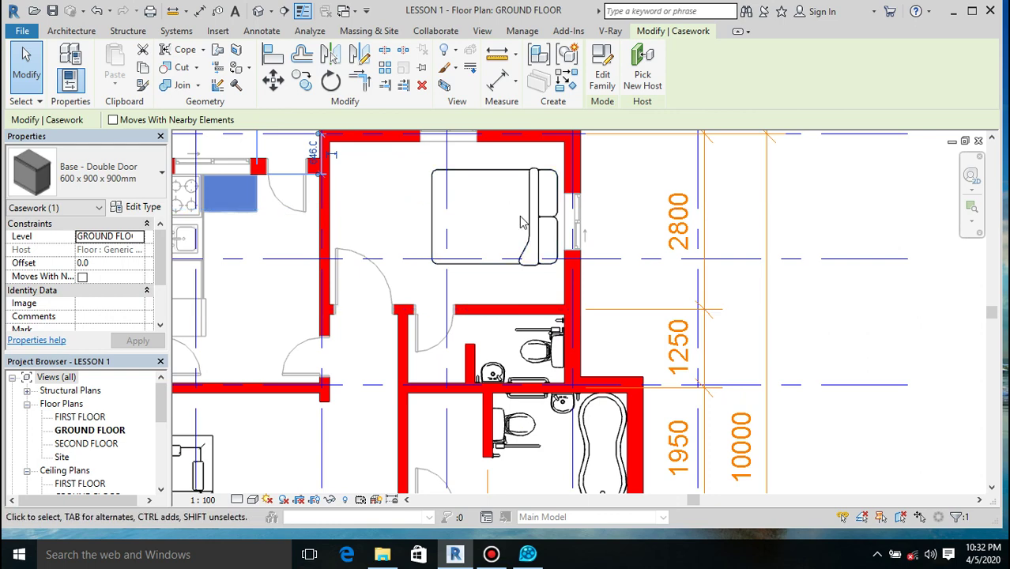
{"action": "left_click", "coordinate": [536, 237]}
{"action": "right_click", "coordinate": [553, 239]}
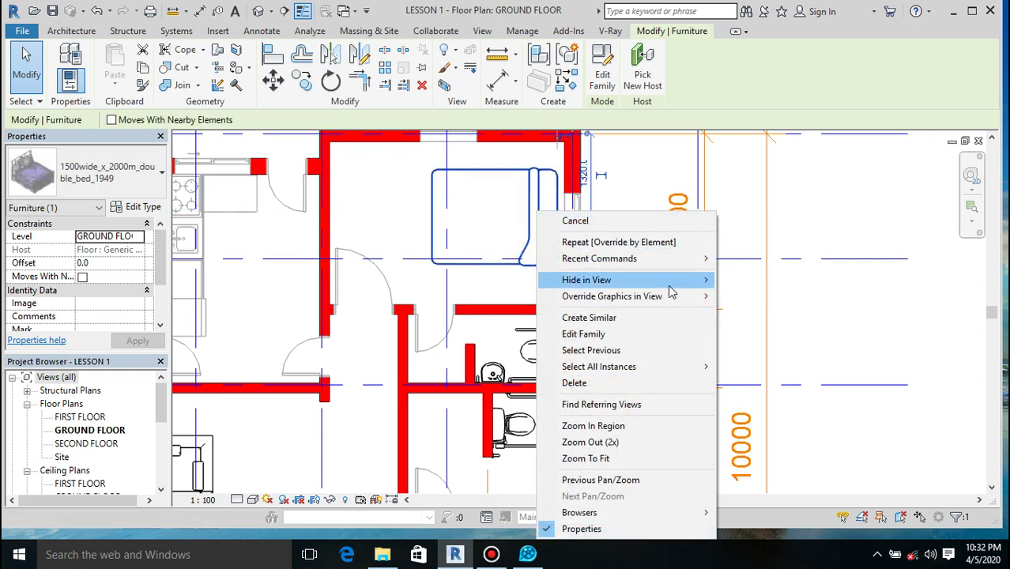
{"action": "mouse_move", "coordinate": [672, 296]}
{"action": "left_click", "coordinate": [760, 304]}
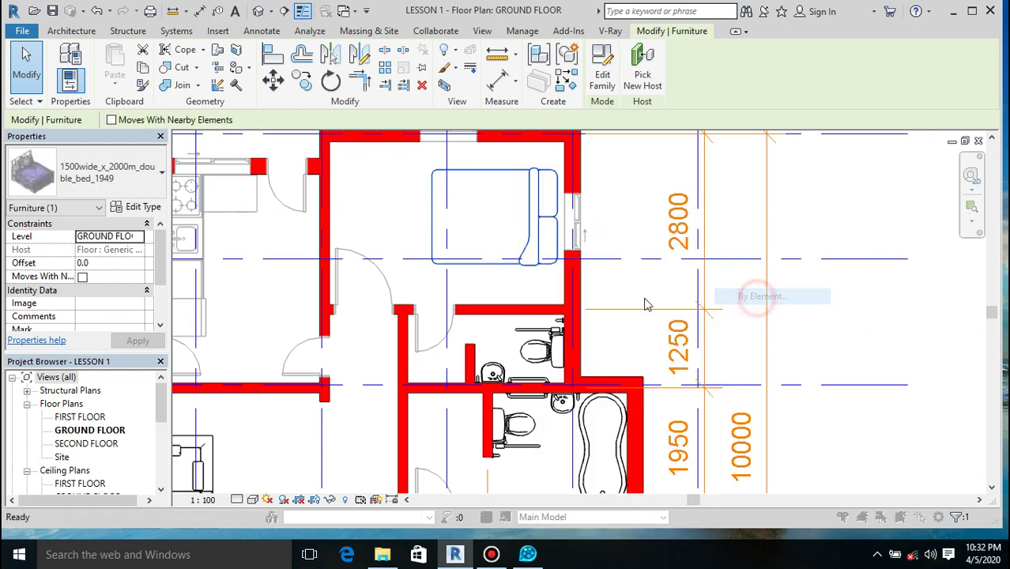
{"action": "left_click", "coordinate": [335, 229]}
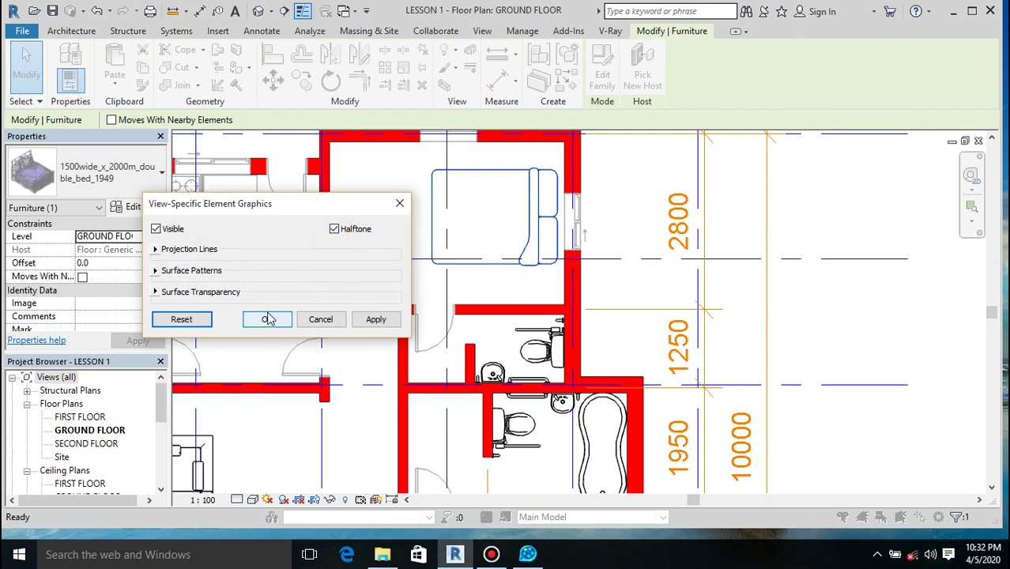
{"action": "left_click", "coordinate": [267, 321]}
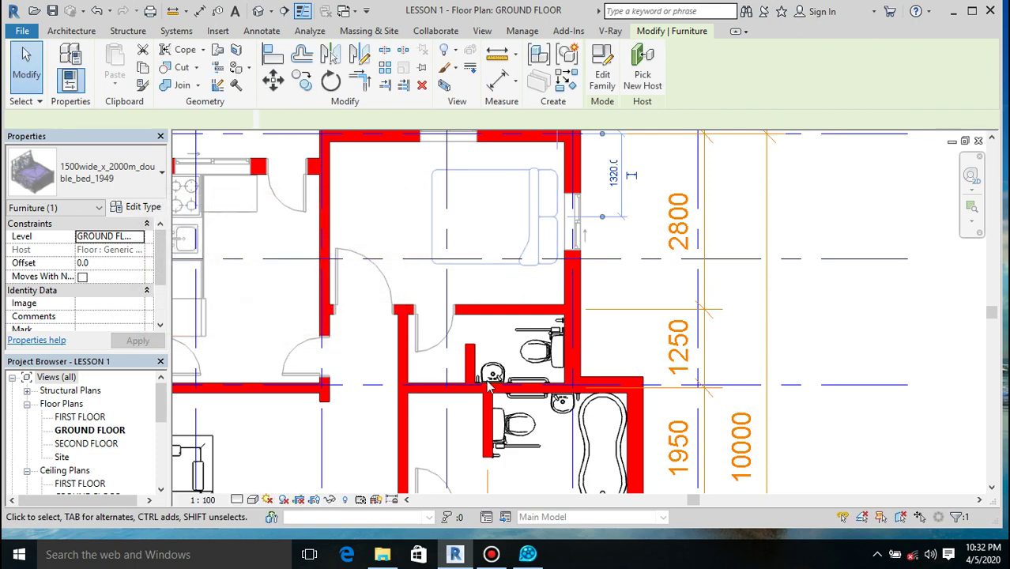
- Override the disabled toilet assembly in the upper bathroom by element in this view to halftone
{"action": "left_click", "coordinate": [538, 366]}
{"action": "right_click", "coordinate": [544, 360]}
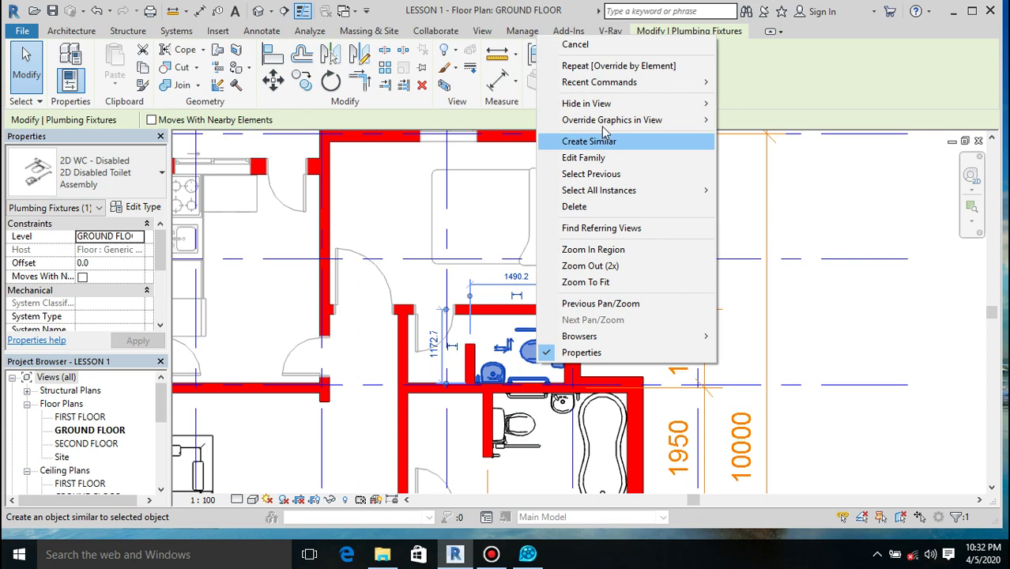
{"action": "mouse_move", "coordinate": [609, 120]}
{"action": "left_click", "coordinate": [750, 119]}
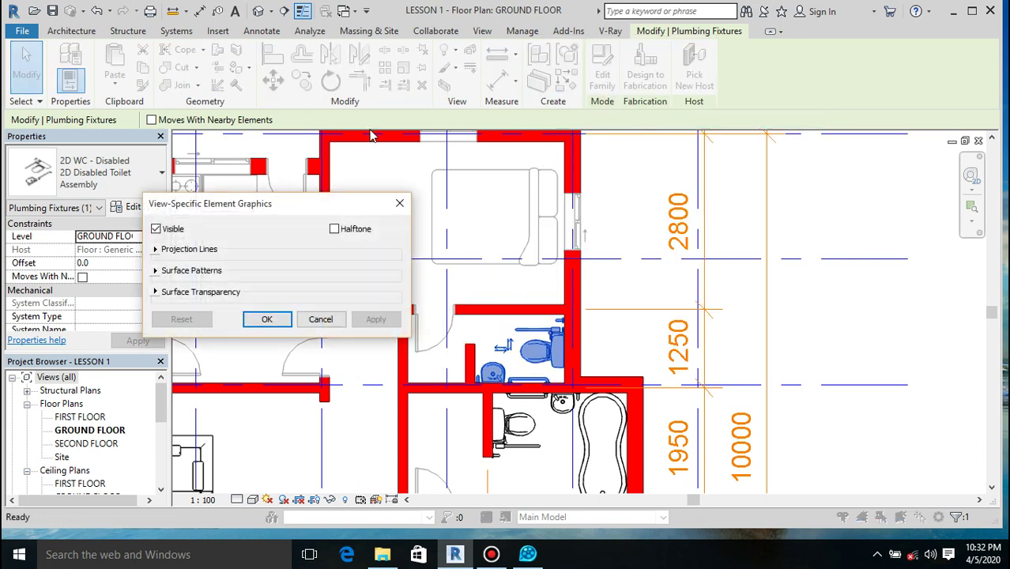
{"action": "left_click", "coordinate": [267, 320]}
- Override the disabled toilet assembly in the lower bathroom, beside the bathtub, by element in this view to halftone
{"action": "right_click", "coordinate": [514, 443]}
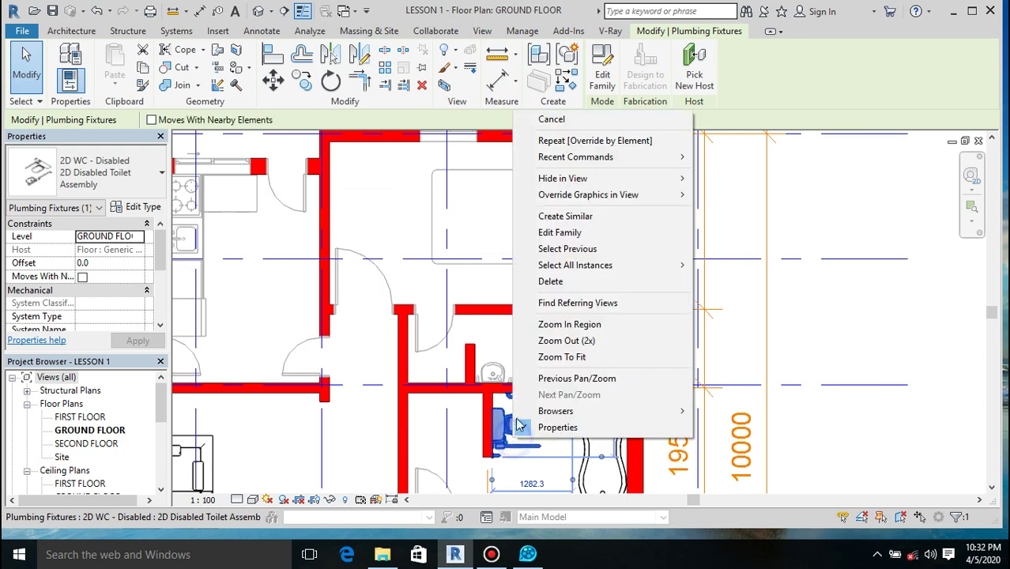
{"action": "mouse_move", "coordinate": [599, 194]}
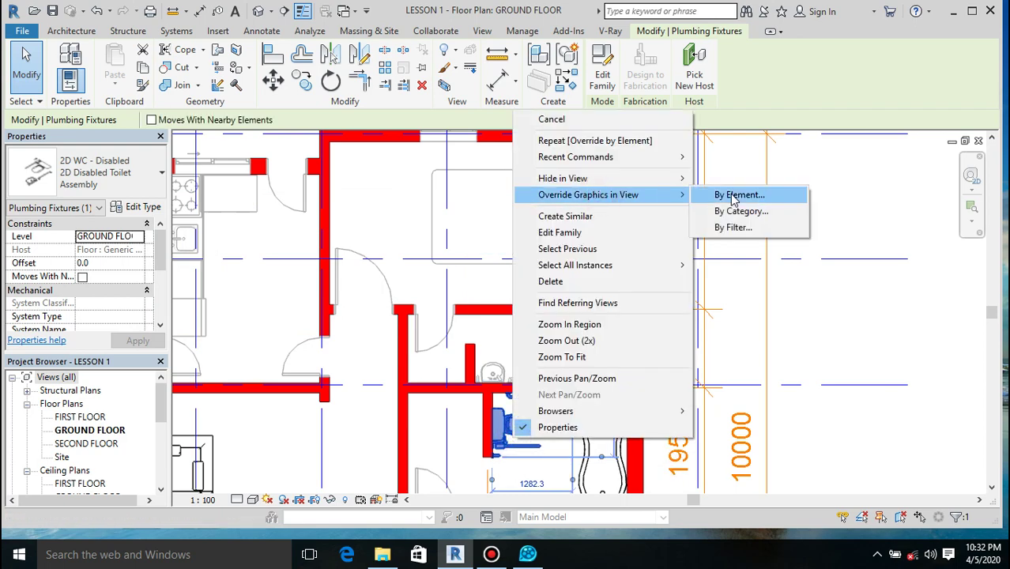
{"action": "left_click", "coordinate": [733, 198]}
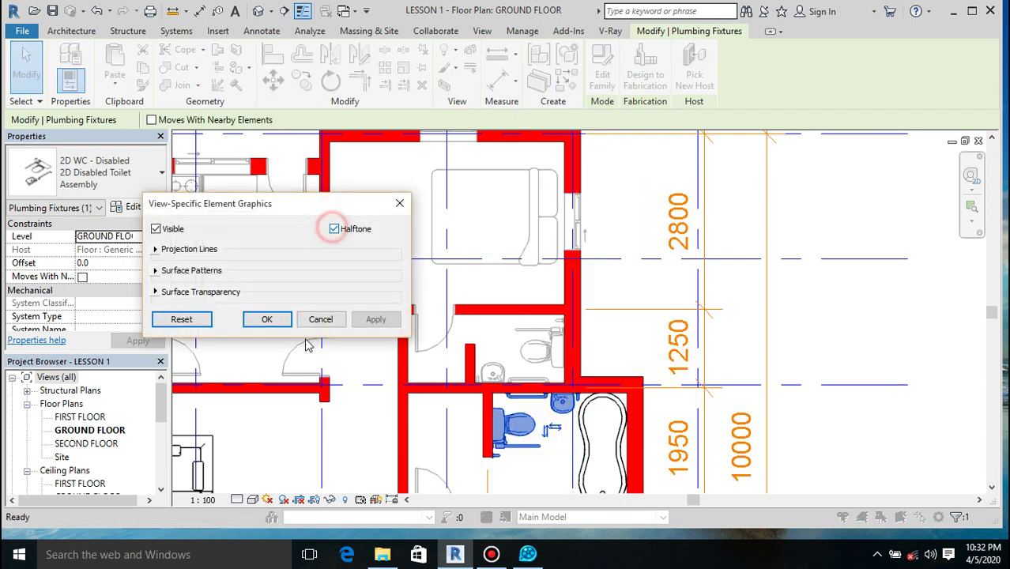
{"action": "left_click", "coordinate": [269, 320]}
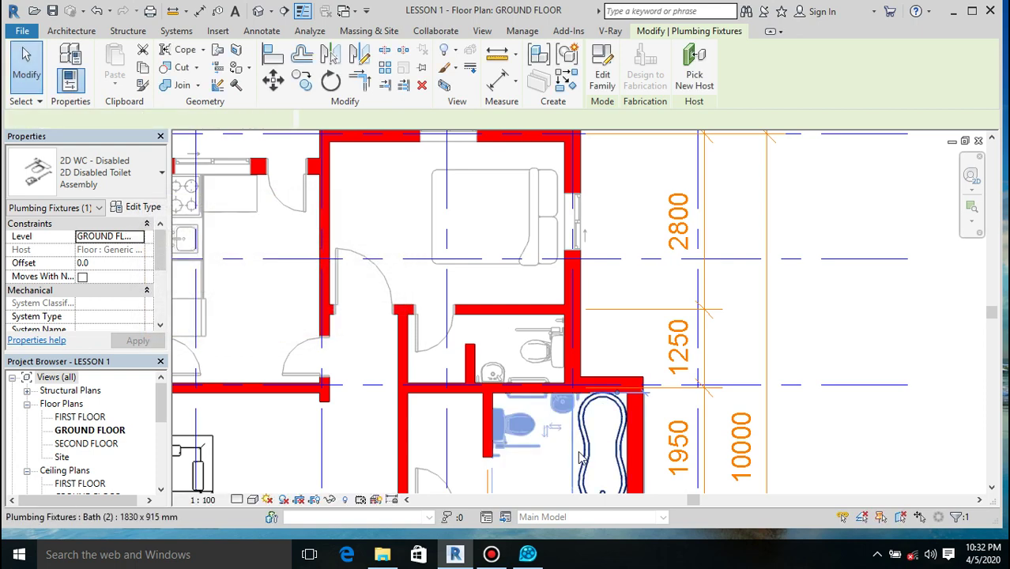
- Override the bathtub's graphics by element in this view to halftone
{"action": "left_click", "coordinate": [583, 453]}
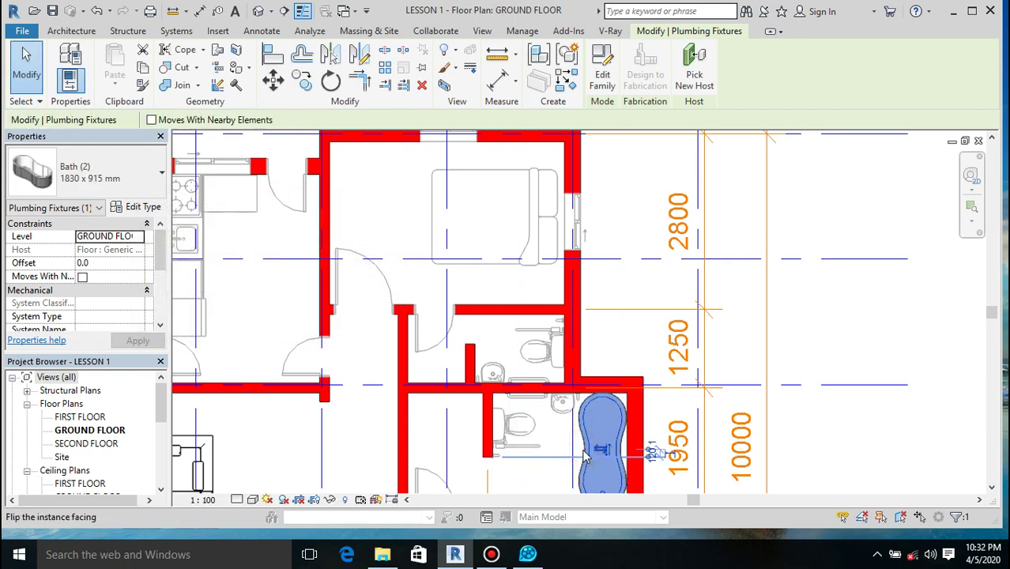
{"action": "right_click", "coordinate": [583, 453]}
{"action": "mouse_move", "coordinate": [693, 207]}
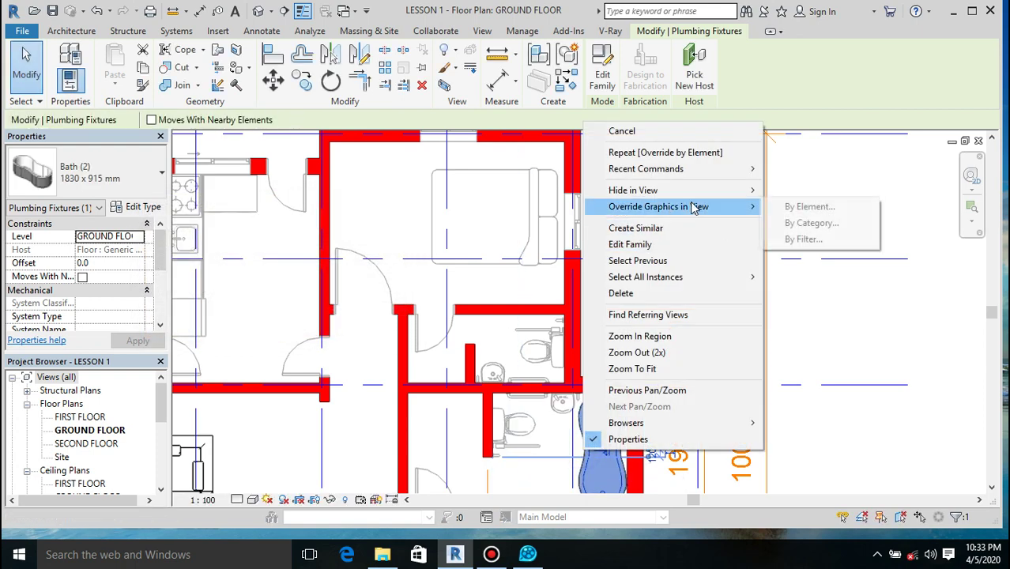
{"action": "left_click", "coordinate": [807, 208]}
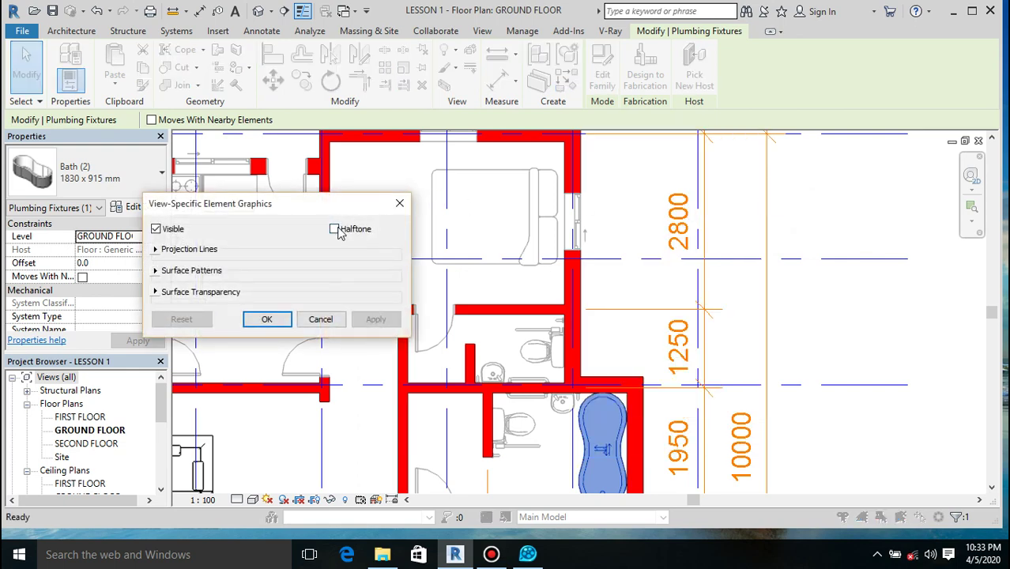
{"action": "left_click", "coordinate": [335, 228]}
{"action": "left_click", "coordinate": [265, 320]}
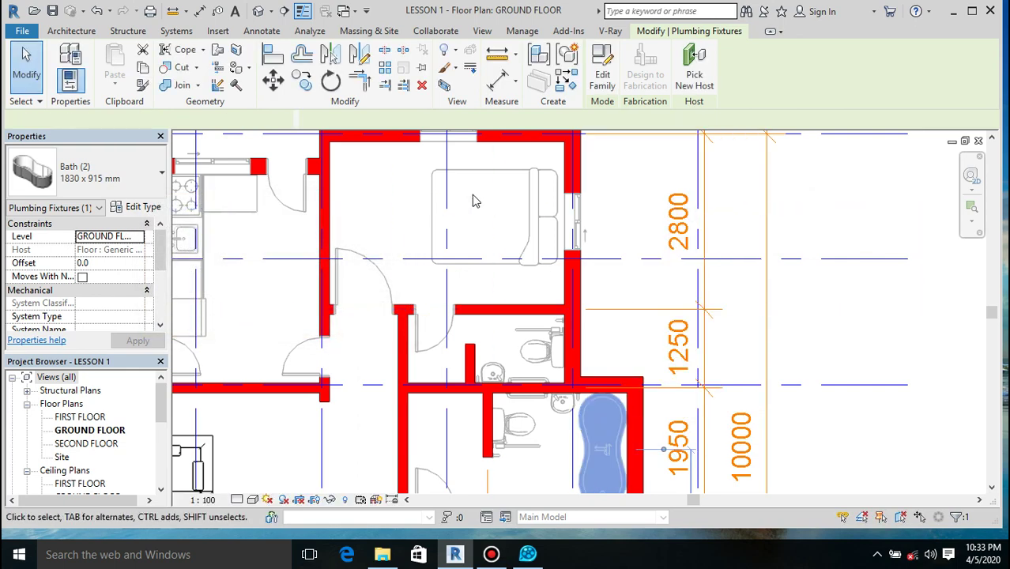
- Override the graphics of the bed set with nightstands in the lower bedroom by element in this view to halftone
{"action": "scroll", "coordinate": [473, 199], "scroll_direction": "down", "scroll_amount": 5}
{"action": "scroll", "coordinate": [495, 336], "scroll_direction": "up", "scroll_amount": 4}
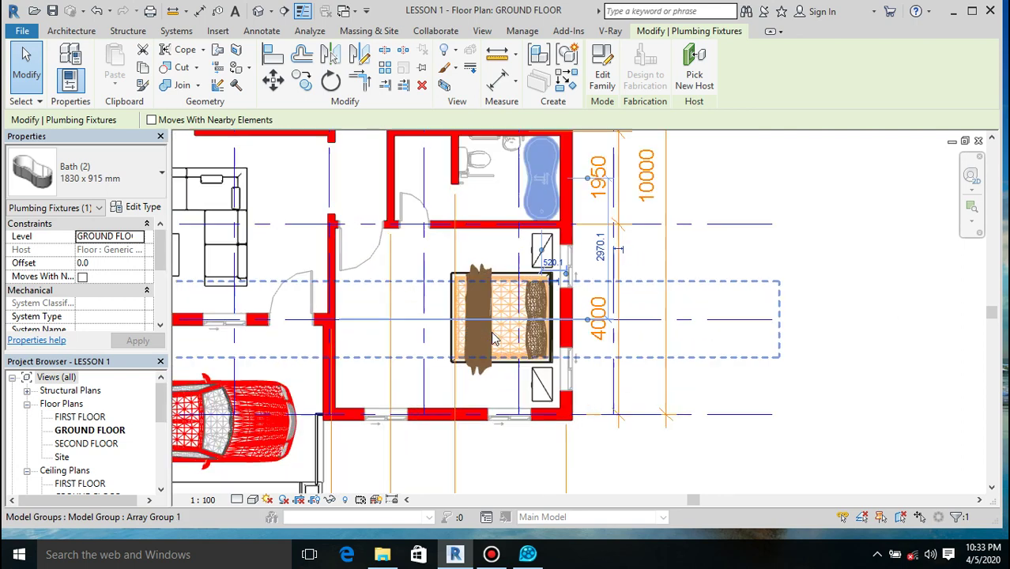
{"action": "right_click", "coordinate": [490, 354]}
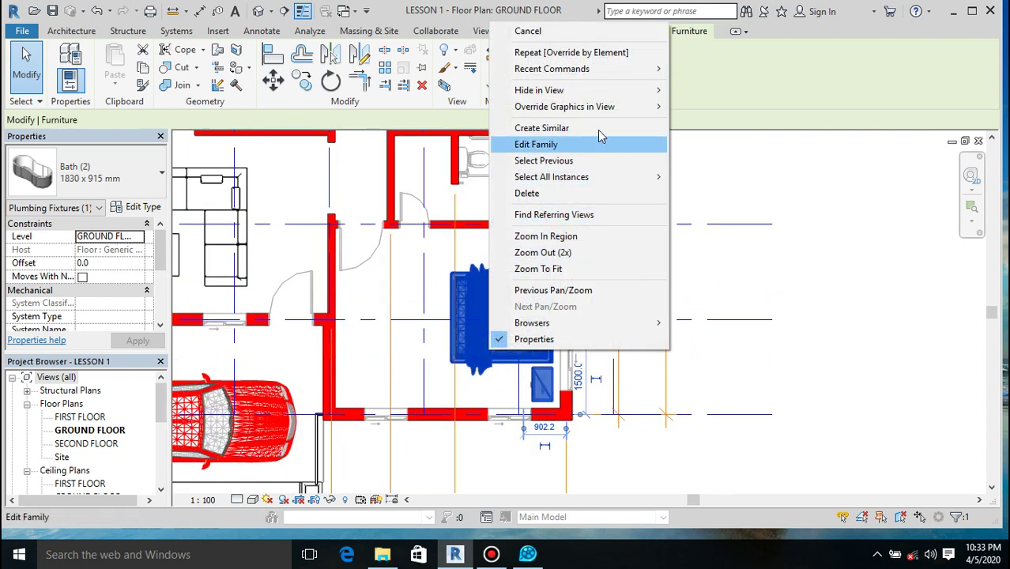
{"action": "mouse_move", "coordinate": [604, 115]}
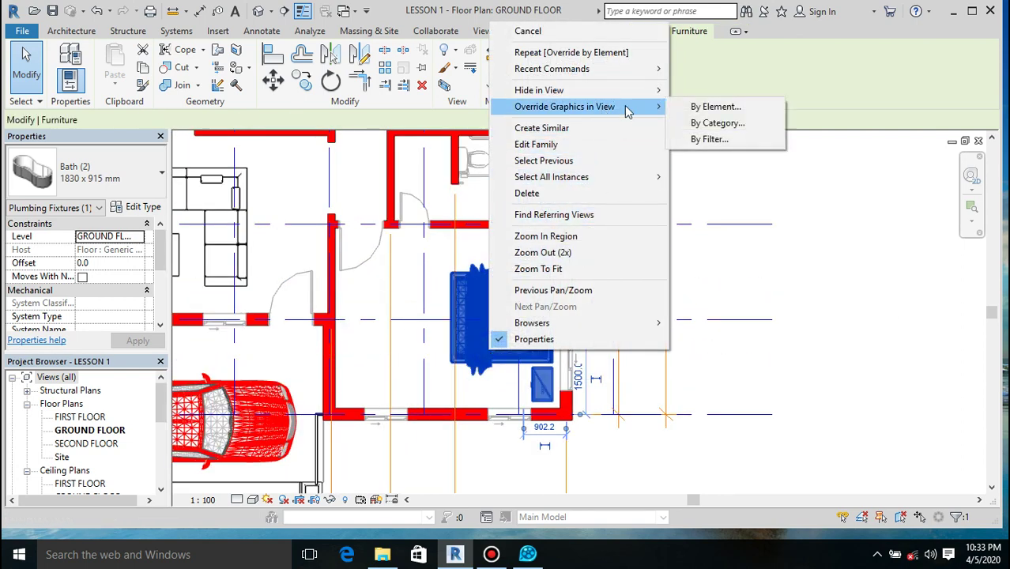
{"action": "left_click", "coordinate": [705, 106]}
{"action": "left_click", "coordinate": [336, 230]}
{"action": "left_click", "coordinate": [268, 319]}
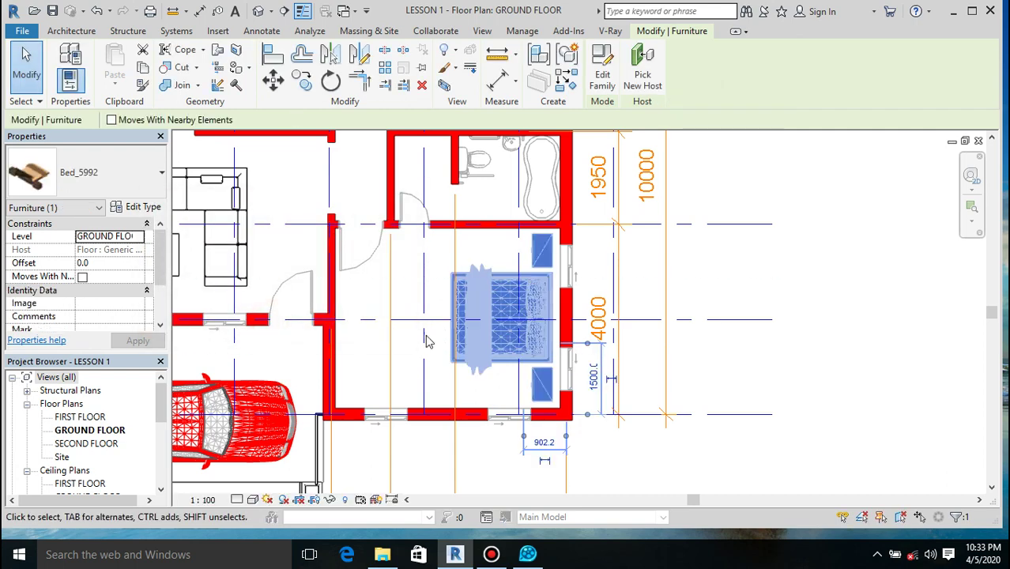
- Override the graphics of the red Chrysler Crossfire car in the garage by element in this view to halftone
{"action": "left_click", "coordinate": [244, 403]}
{"action": "right_click", "coordinate": [246, 396]}
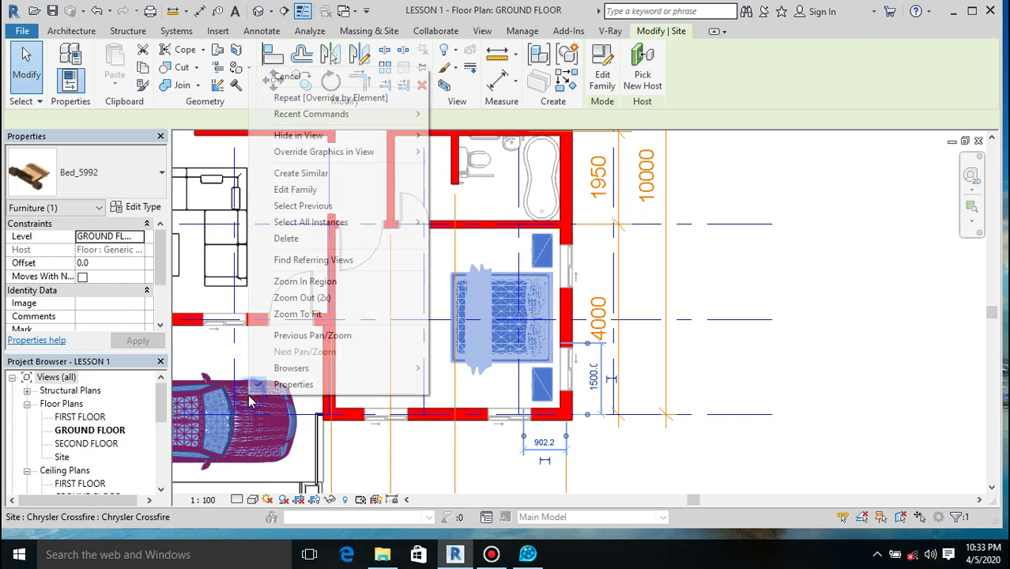
{"action": "mouse_move", "coordinate": [368, 151]}
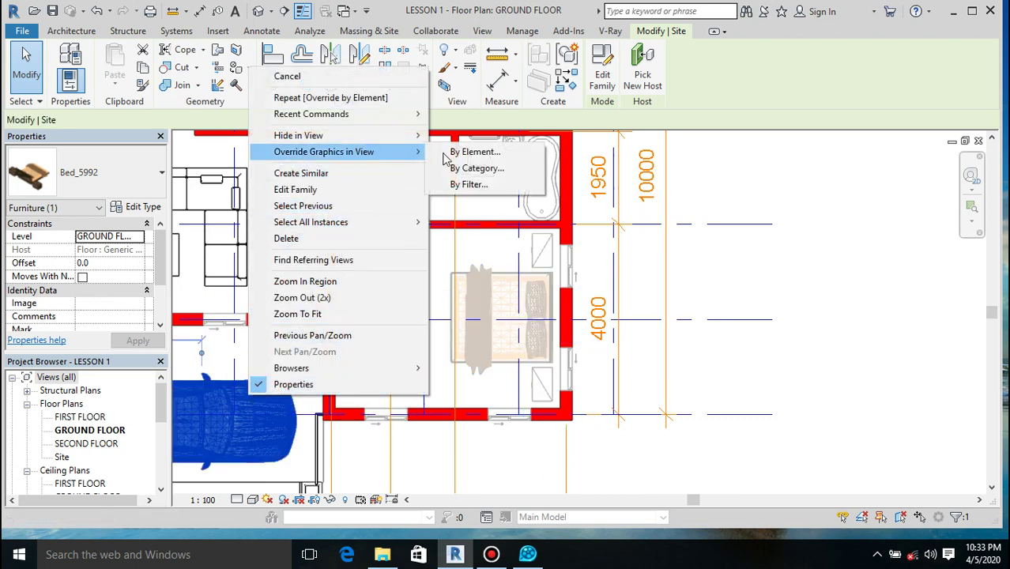
{"action": "left_click", "coordinate": [465, 153]}
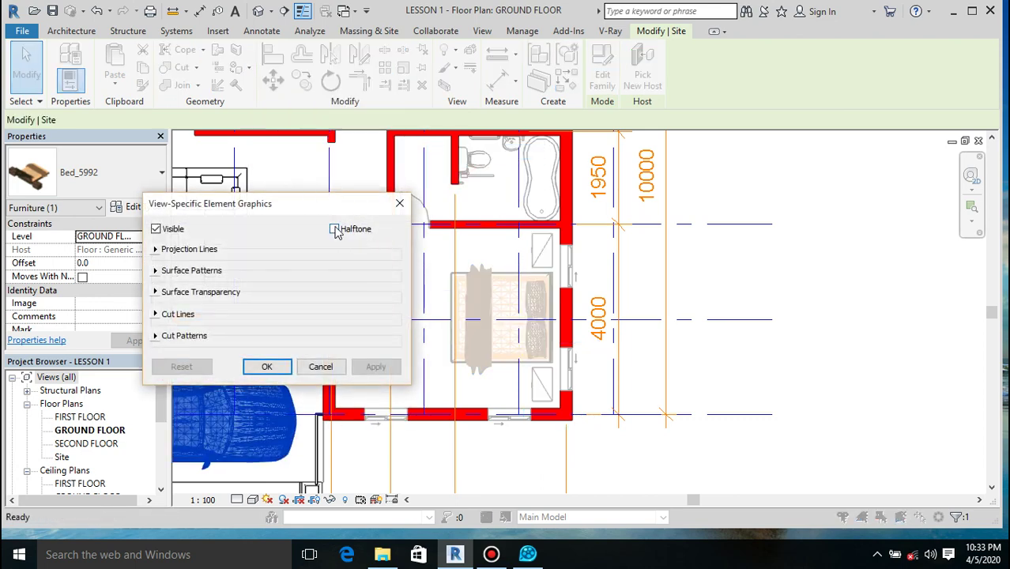
{"action": "left_click", "coordinate": [267, 367]}
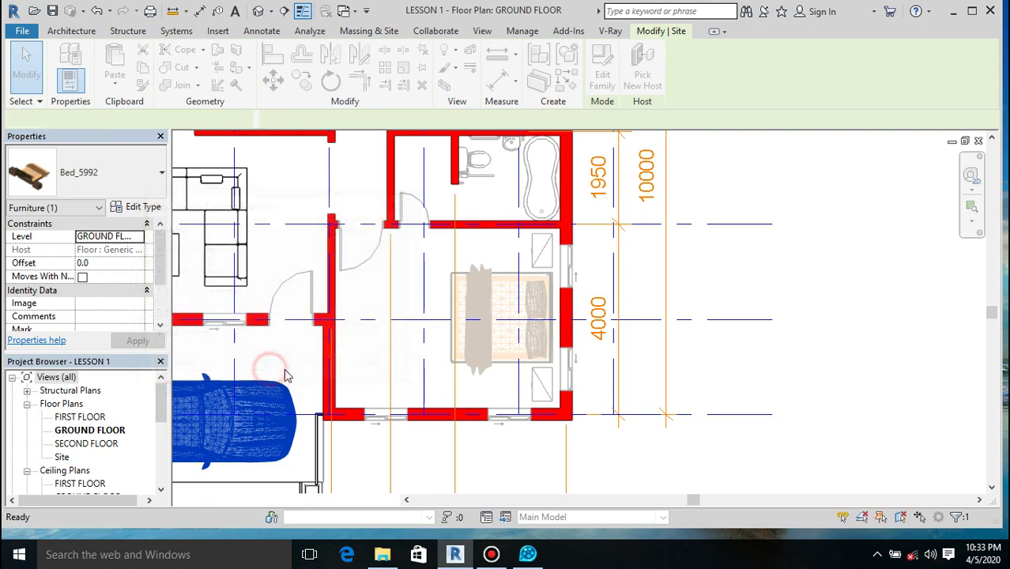
- Override the living room's sectional sofa set by element in this view to halftone, and clear the selection
{"action": "scroll", "coordinate": [512, 356], "scroll_direction": "down", "scroll_amount": 5}
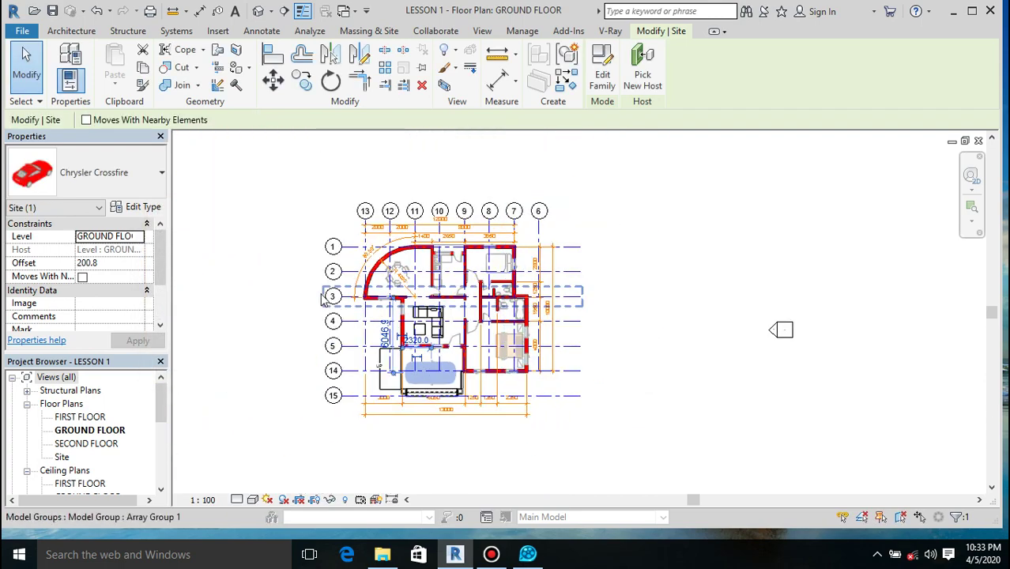
{"action": "scroll", "coordinate": [440, 329], "scroll_direction": "up", "scroll_amount": 6}
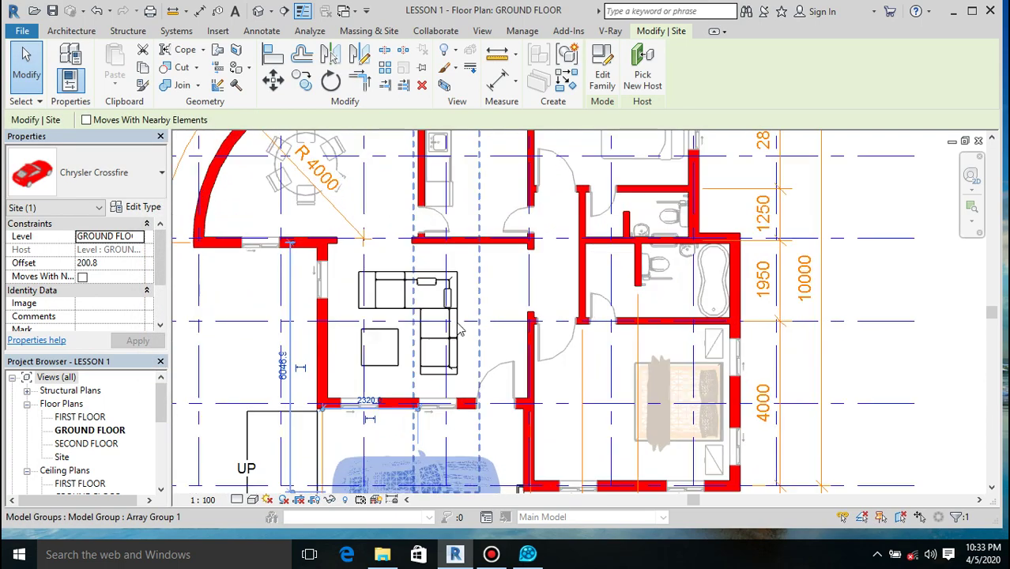
{"action": "key", "text": "Tab"}
{"action": "right_click", "coordinate": [460, 355]}
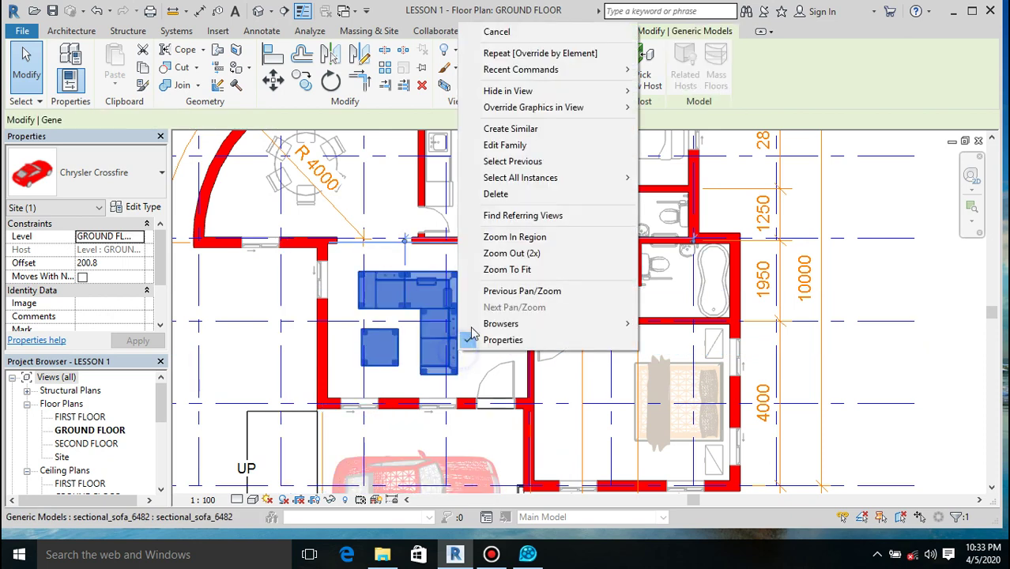
{"action": "mouse_move", "coordinate": [575, 106]}
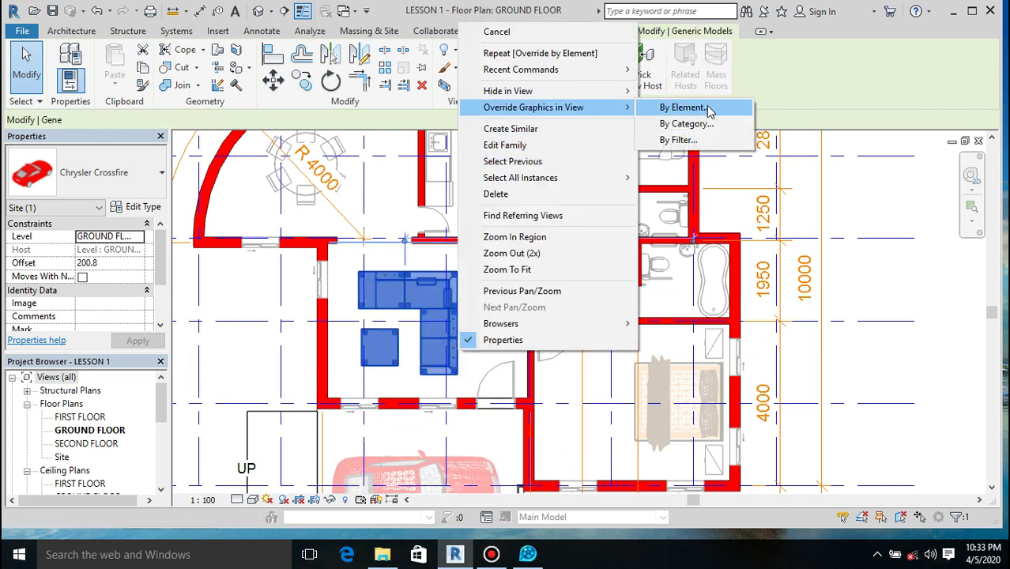
{"action": "left_click", "coordinate": [705, 107]}
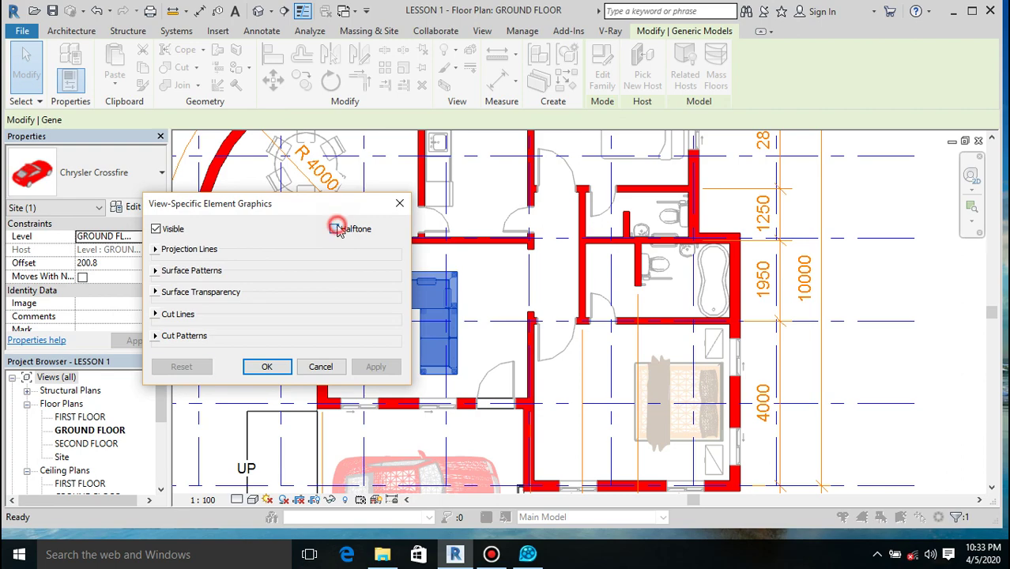
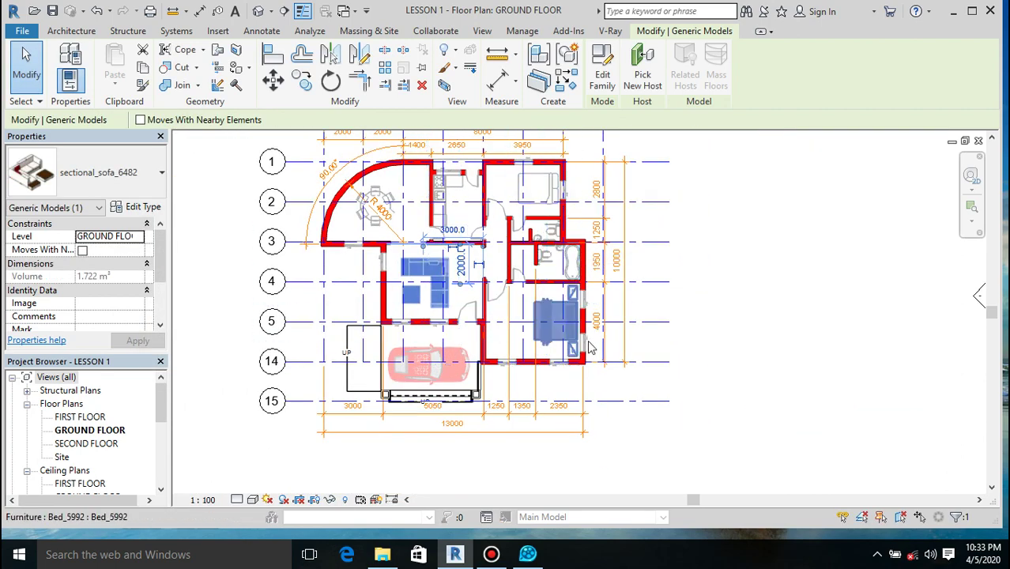
{"action": "left_click", "coordinate": [727, 409]}
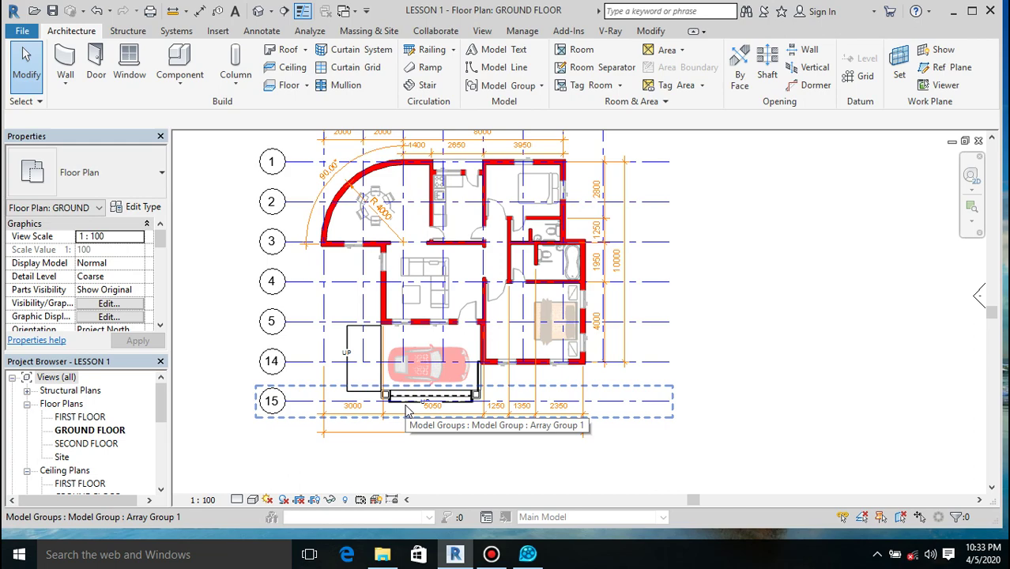
- Set the Stairs model category to halftone in the ground floor plan's visibility/graphic overrides
{"action": "key", "text": "v"}
{"action": "key", "text": "g"}
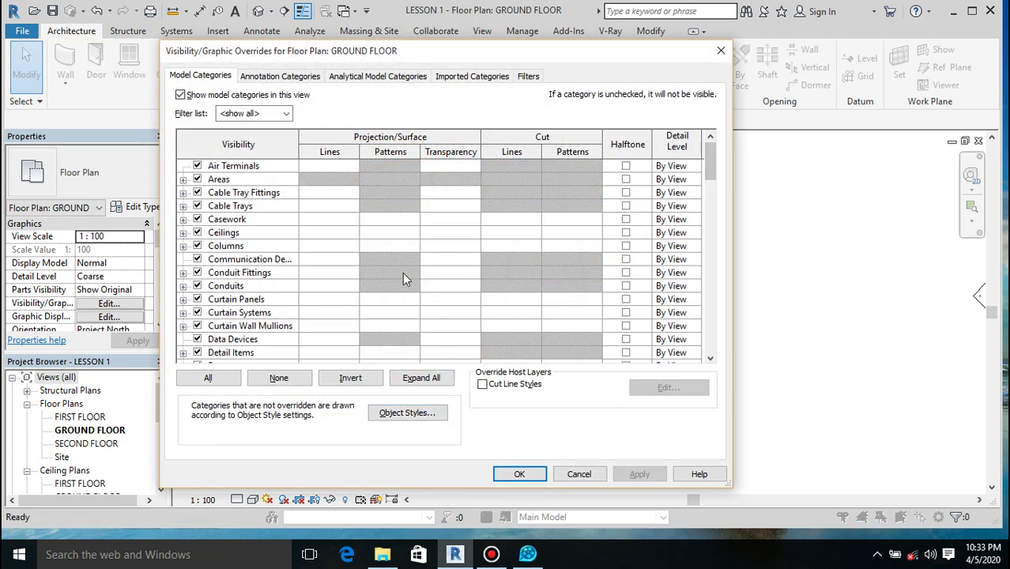
{"action": "scroll", "coordinate": [402, 273], "scroll_direction": "down", "scroll_amount": 3}
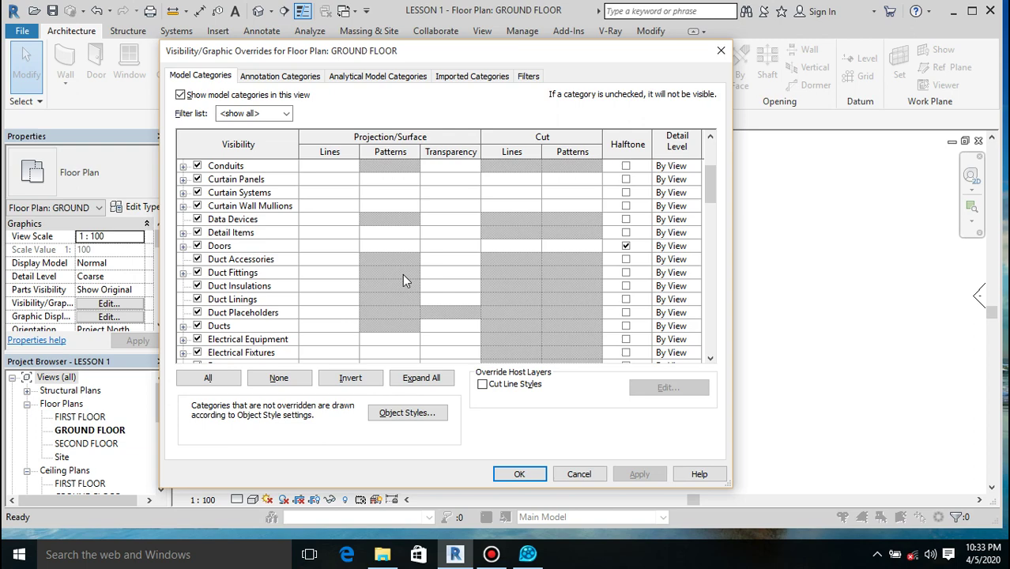
{"action": "scroll", "coordinate": [288, 258], "scroll_direction": "down", "scroll_amount": 1}
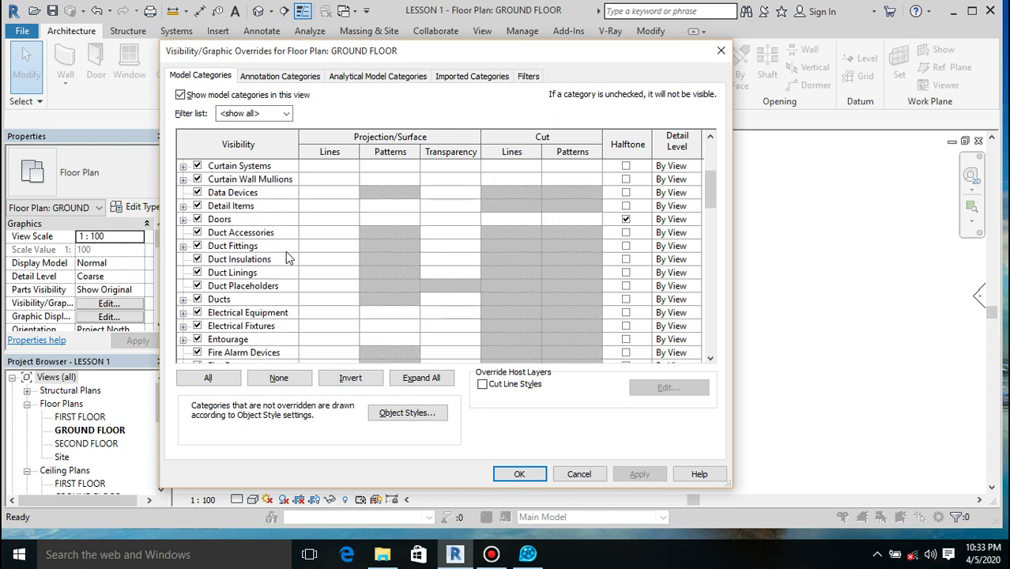
{"action": "scroll", "coordinate": [288, 259], "scroll_direction": "down", "scroll_amount": 10}
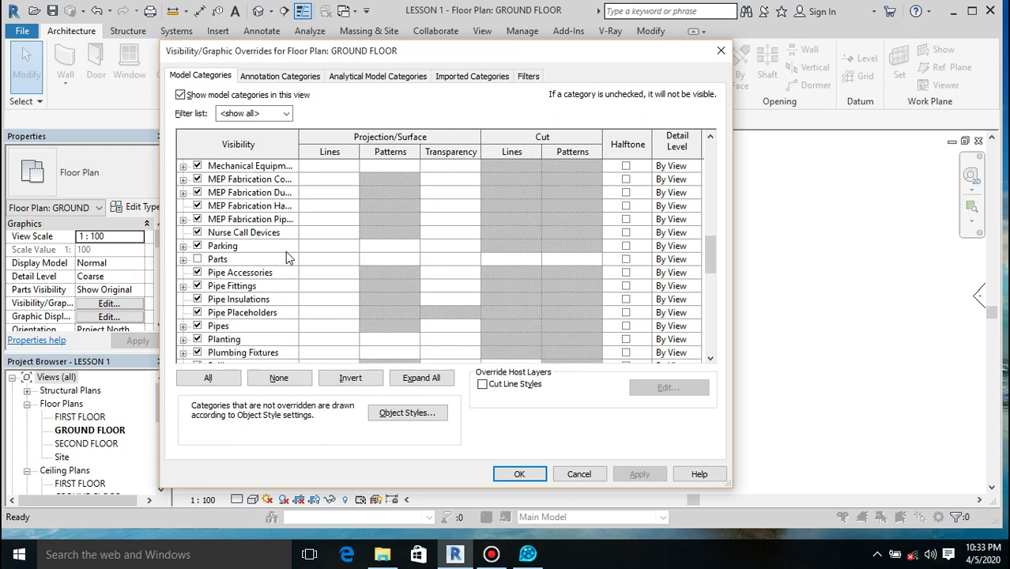
{"action": "scroll", "coordinate": [288, 258], "scroll_direction": "down", "scroll_amount": 4}
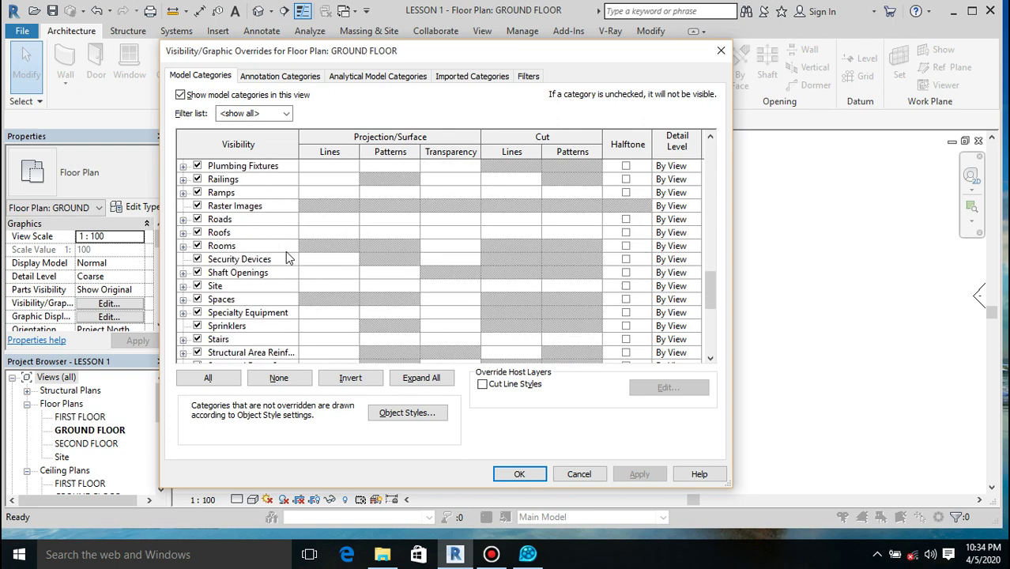
{"action": "left_click", "coordinate": [255, 340]}
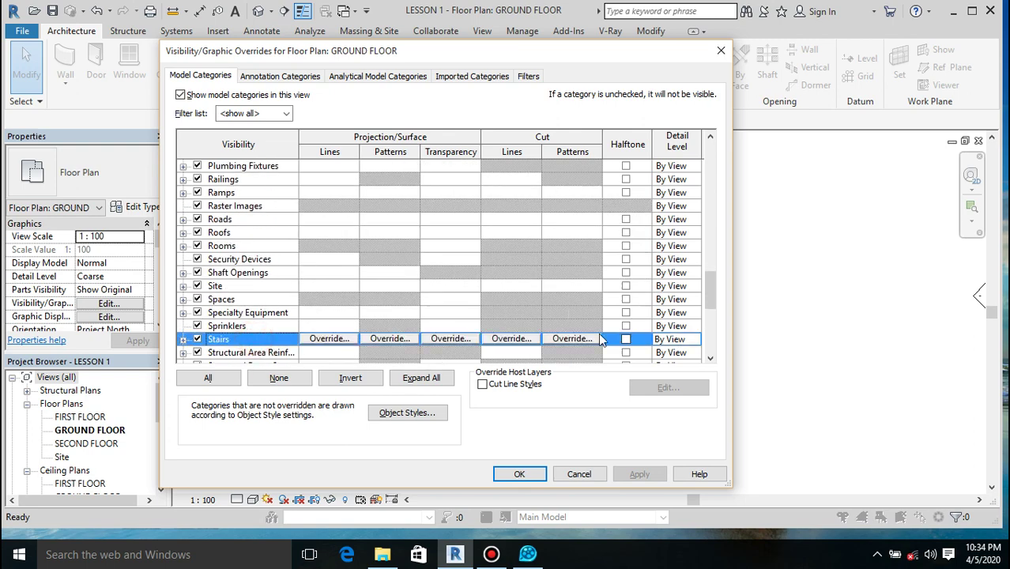
{"action": "left_click", "coordinate": [626, 339]}
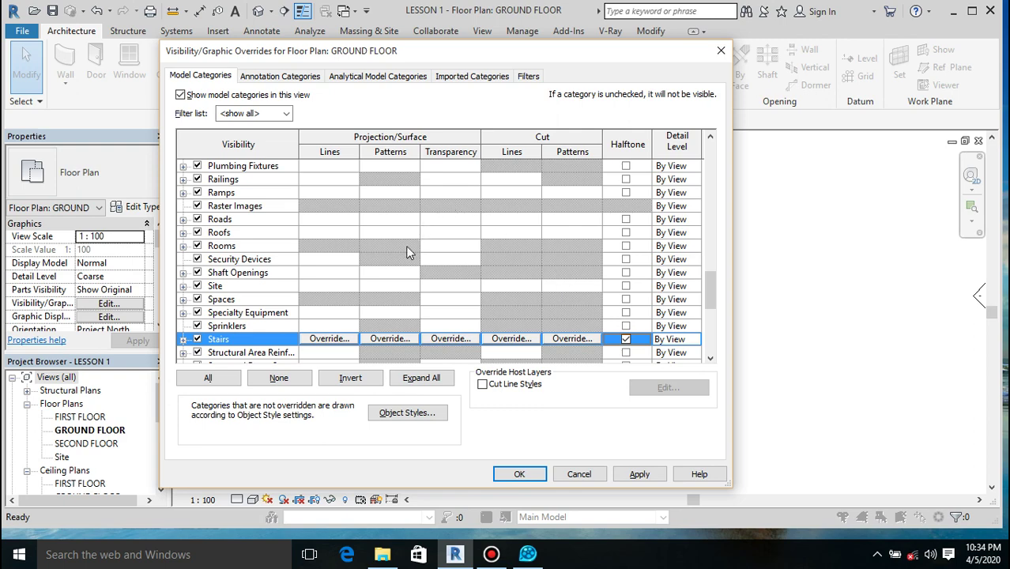
- Set the Ramps model category to halftone as well and accept the visibility/graphic overrides
{"action": "left_click", "coordinate": [240, 193]}
{"action": "left_click", "coordinate": [626, 192]}
{"action": "left_click", "coordinate": [519, 474]}
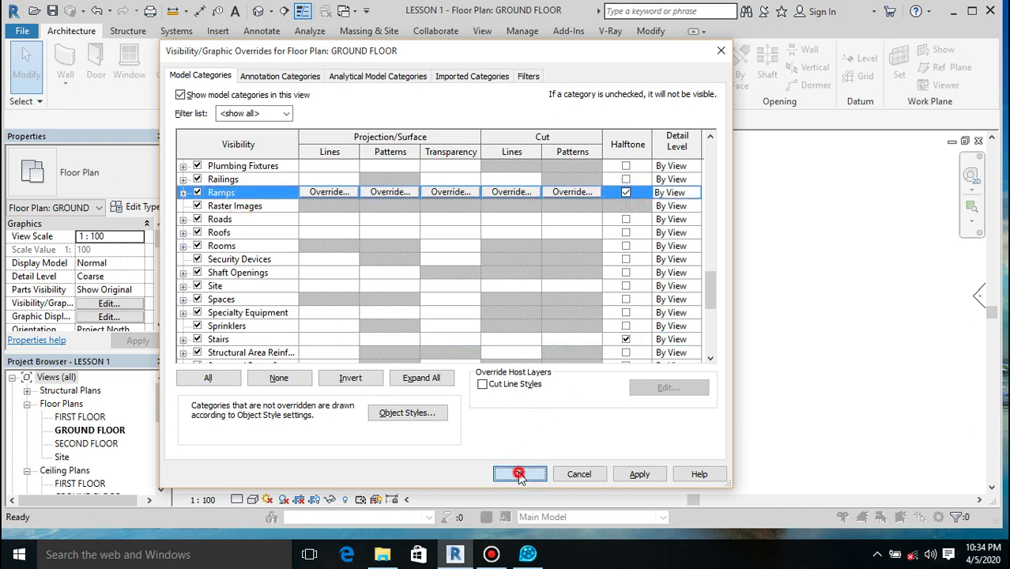
{"action": "left_click", "coordinate": [779, 425]}
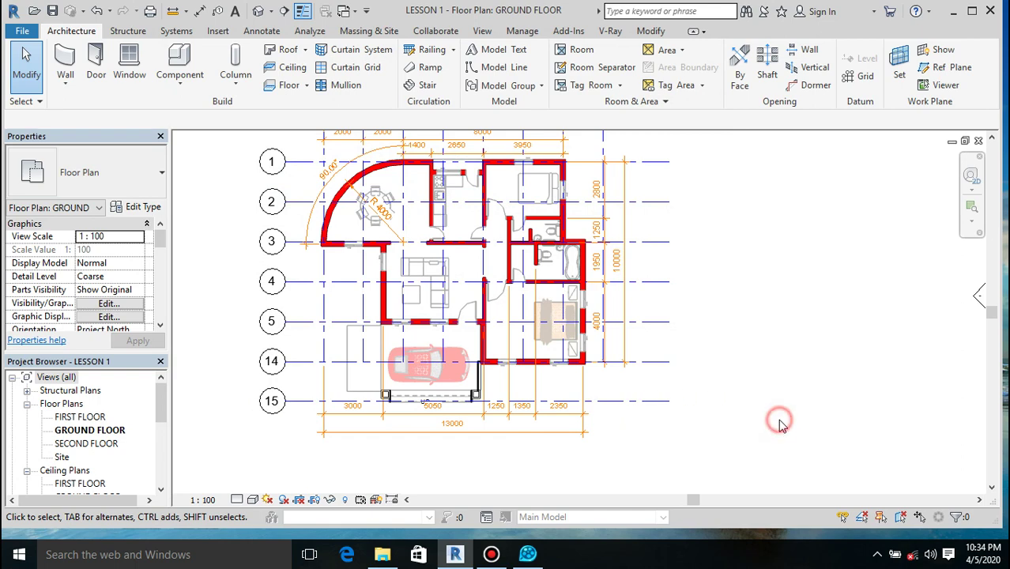
- Override the Floors category's projection/surface pattern with the Earth fill pattern in the visibility/graphic overrides, and apply it to the plan
{"action": "scroll", "coordinate": [375, 317], "scroll_direction": "down", "scroll_amount": 2}
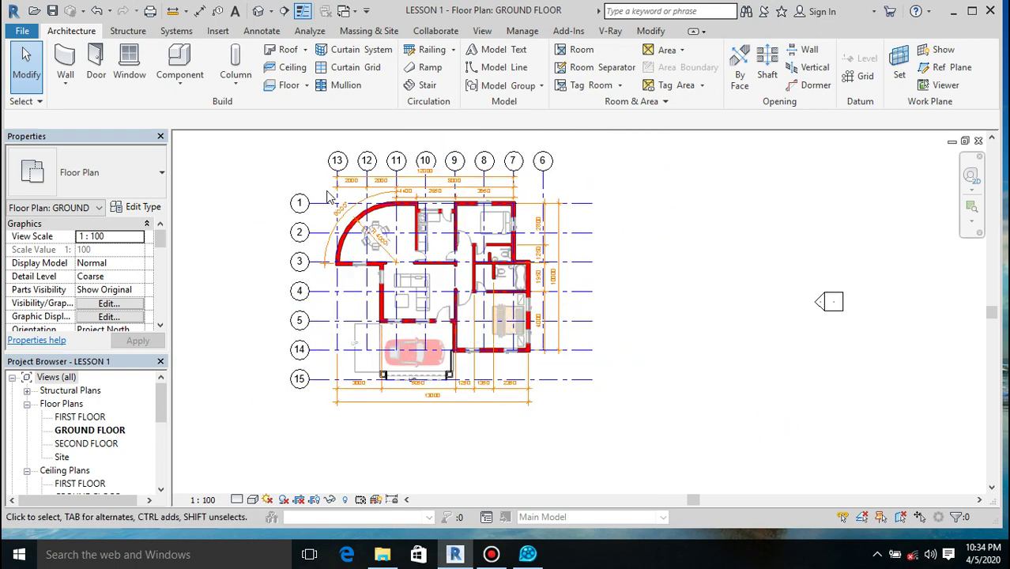
{"action": "scroll", "coordinate": [330, 197], "scroll_direction": "up", "scroll_amount": 1}
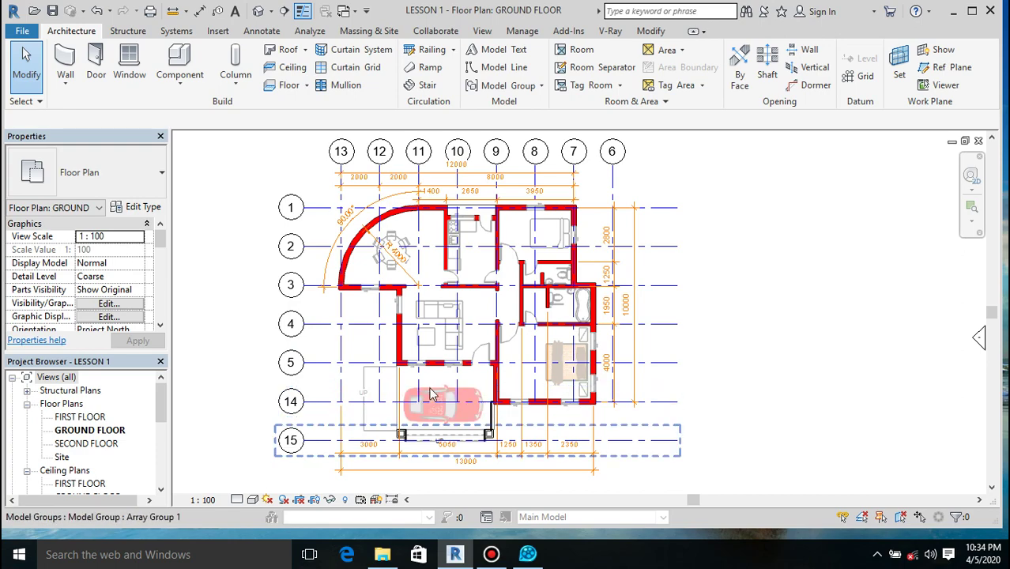
{"action": "key", "text": "v"}
{"action": "key", "text": "v"}
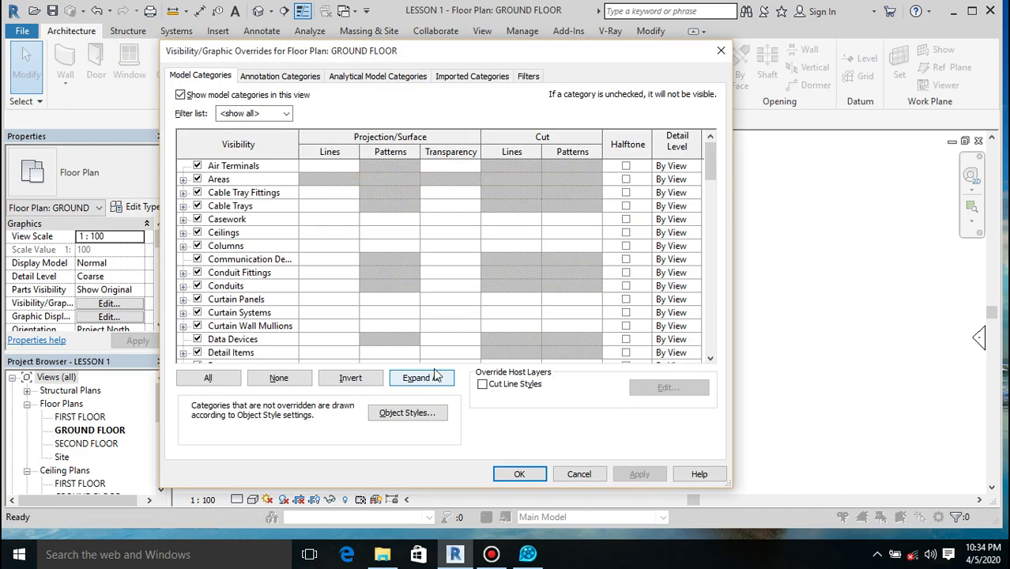
{"action": "scroll", "coordinate": [336, 272], "scroll_direction": "down", "scroll_amount": 2}
{"action": "scroll", "coordinate": [335, 272], "scroll_direction": "down", "scroll_amount": 7}
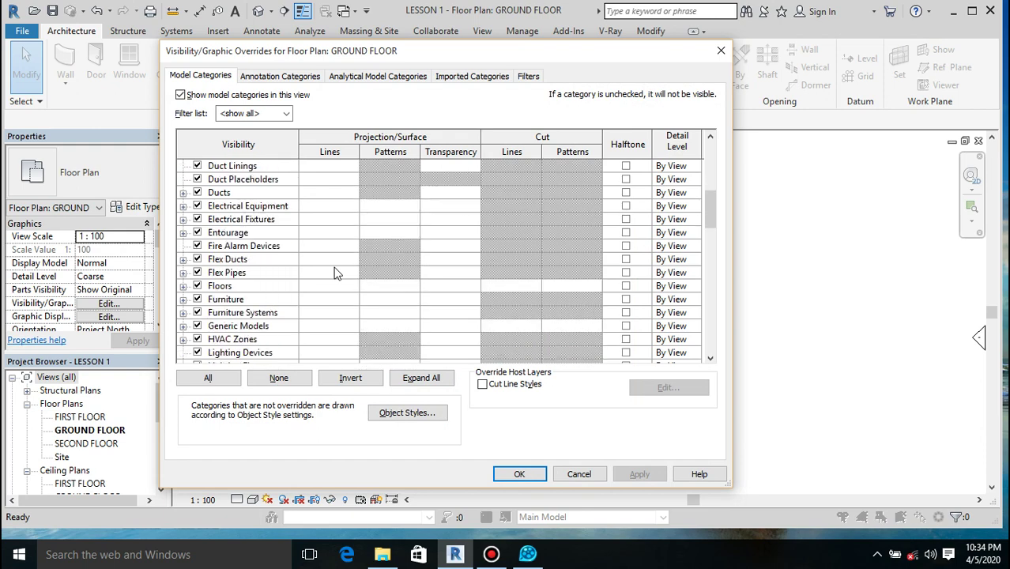
{"action": "scroll", "coordinate": [259, 299], "scroll_direction": "down", "scroll_amount": 3}
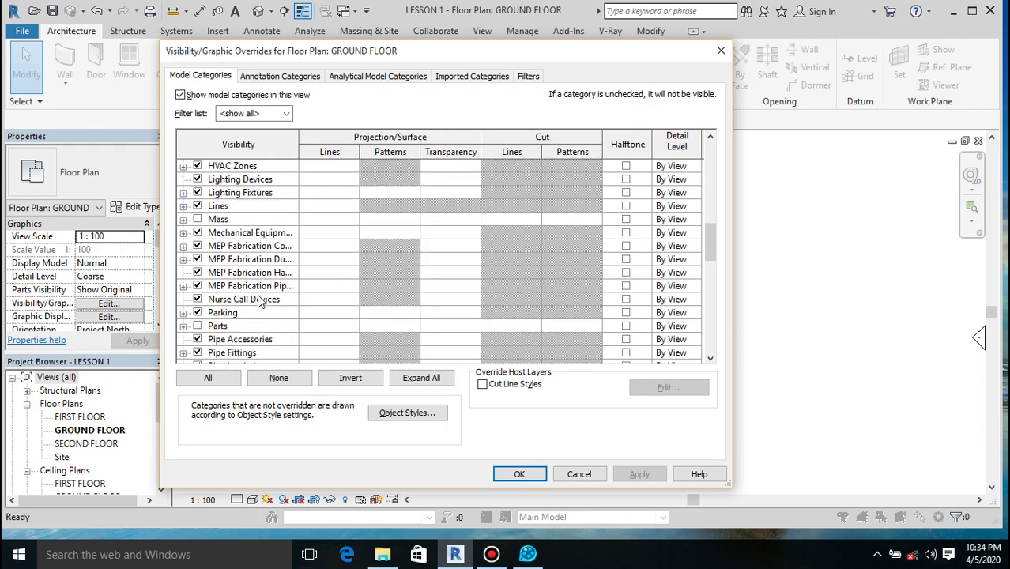
{"action": "scroll", "coordinate": [259, 301], "scroll_direction": "down", "scroll_amount": 5}
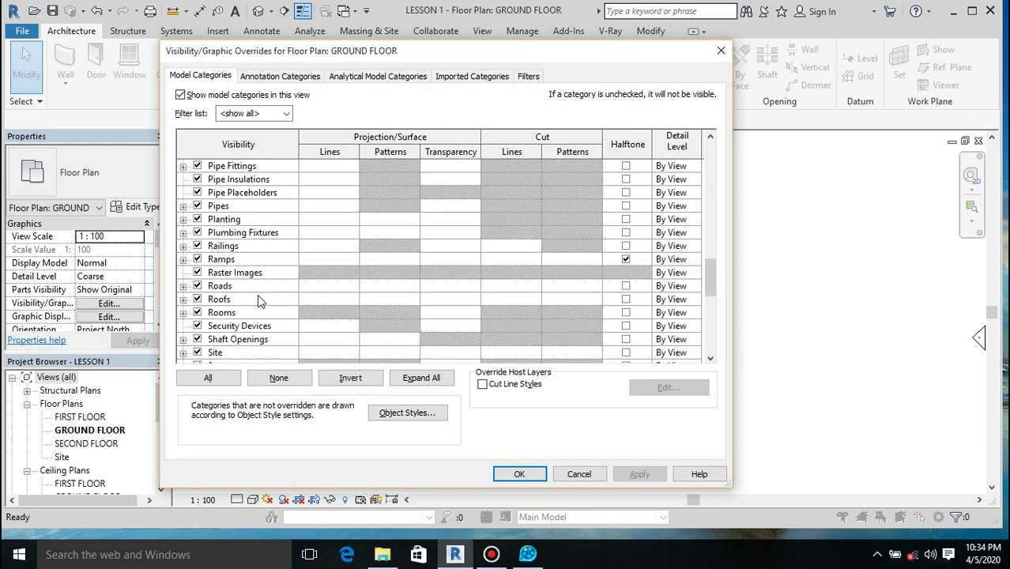
{"action": "scroll", "coordinate": [245, 301], "scroll_direction": "down", "scroll_amount": 3}
{"action": "scroll", "coordinate": [245, 302], "scroll_direction": "up", "scroll_amount": 10}
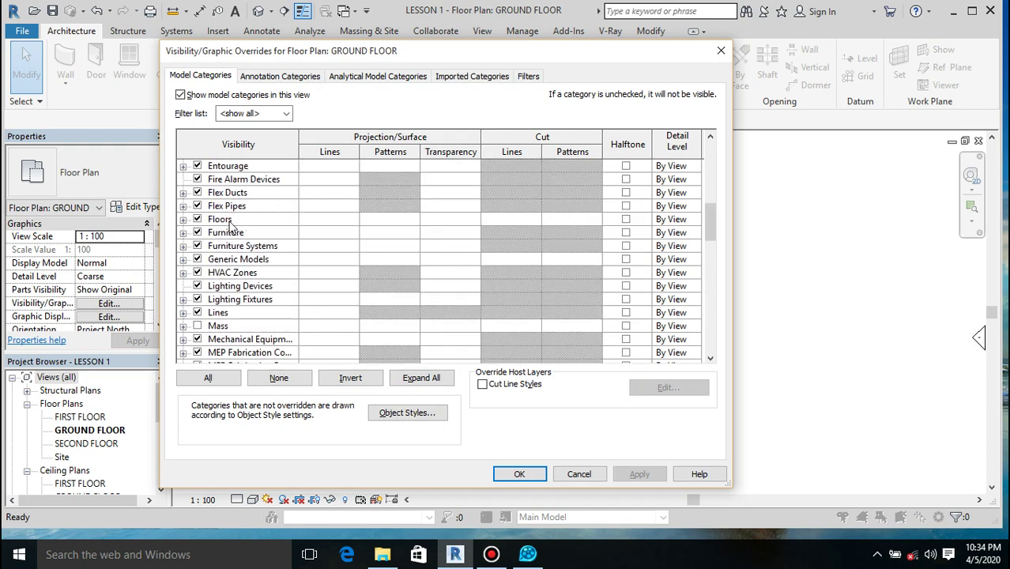
{"action": "left_click", "coordinate": [230, 220]}
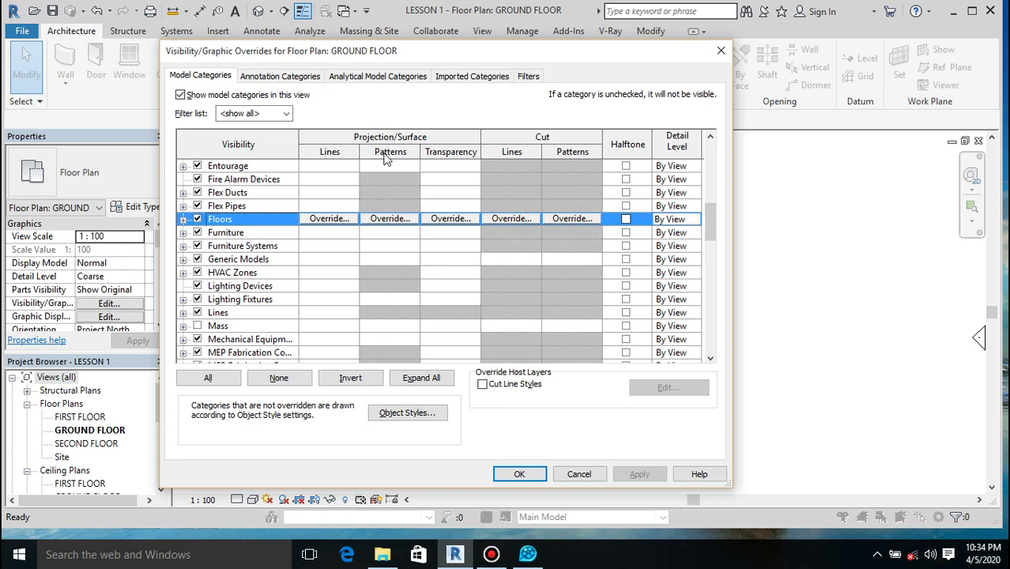
{"action": "left_click", "coordinate": [389, 219]}
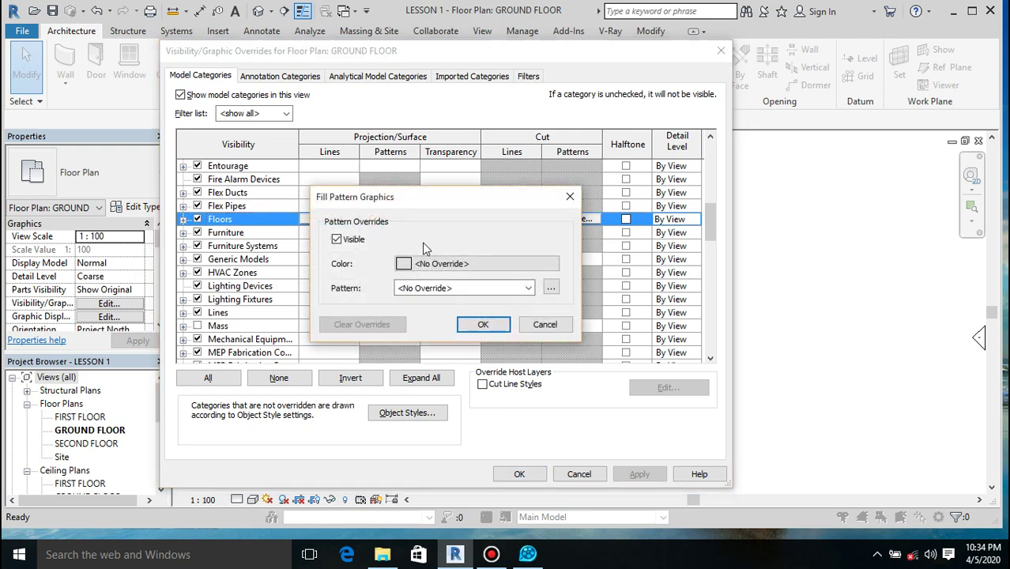
{"action": "left_click", "coordinate": [421, 289]}
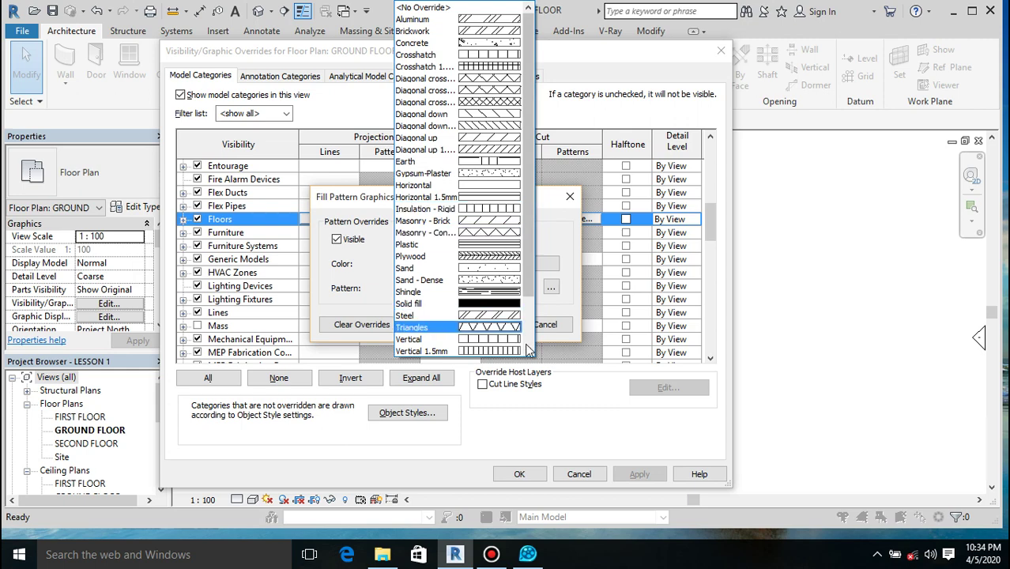
{"action": "left_click", "coordinate": [376, 288]}
{"action": "left_click", "coordinate": [551, 289]}
{"action": "scroll", "coordinate": [438, 302], "scroll_direction": "down", "scroll_amount": 3}
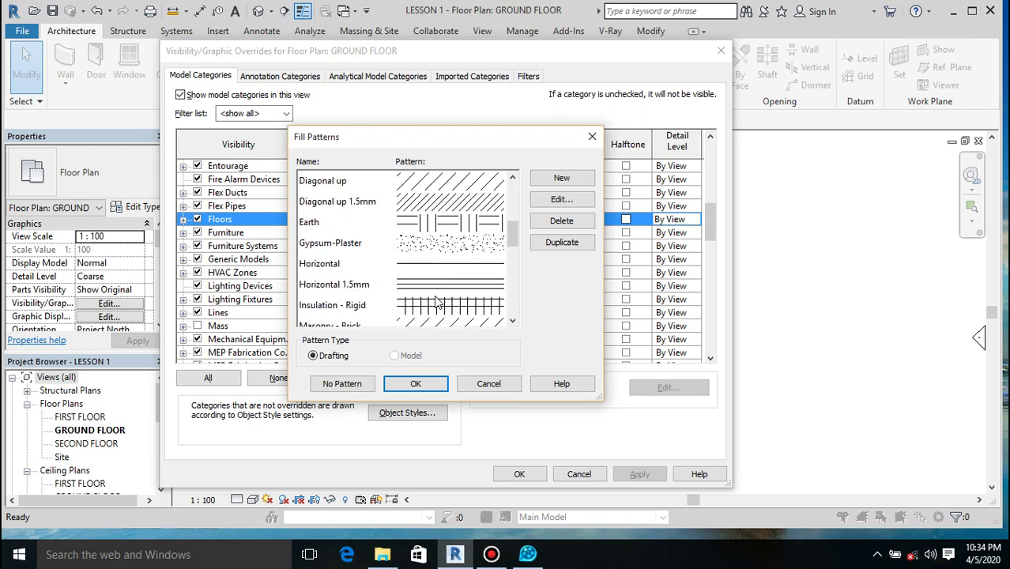
{"action": "left_click", "coordinate": [423, 228]}
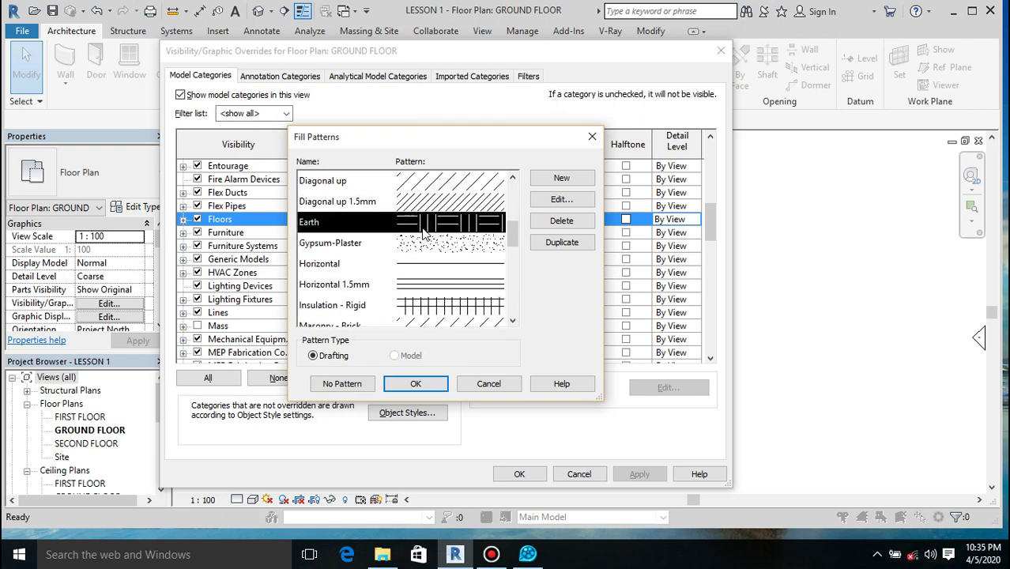
{"action": "left_click", "coordinate": [414, 384]}
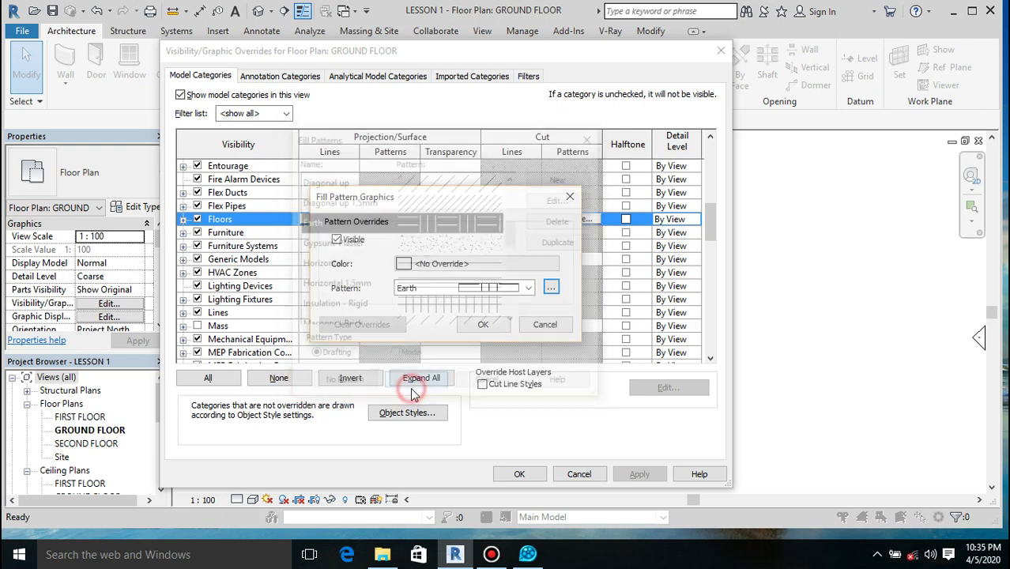
{"action": "left_click", "coordinate": [481, 325]}
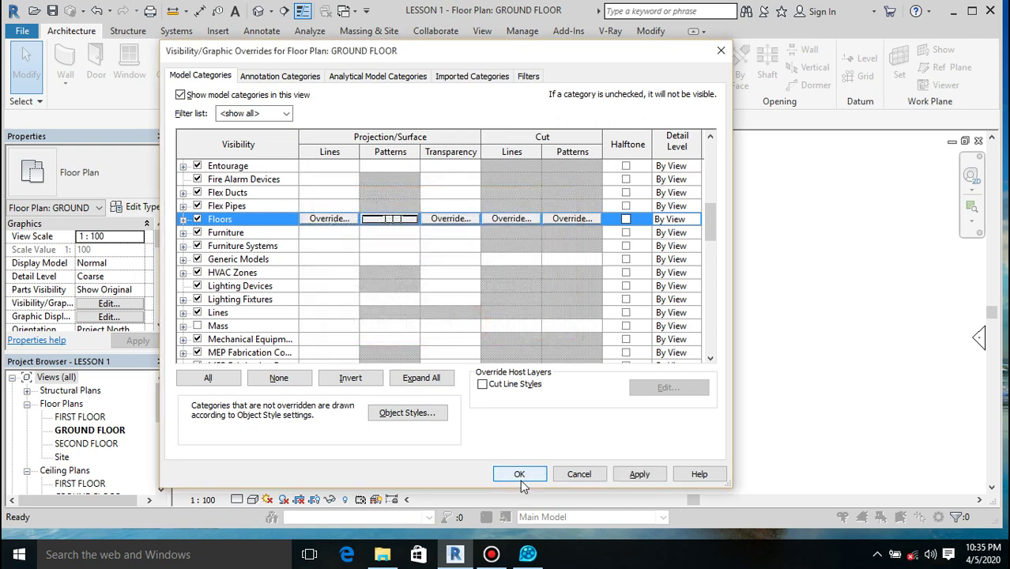
{"action": "left_click", "coordinate": [639, 474]}
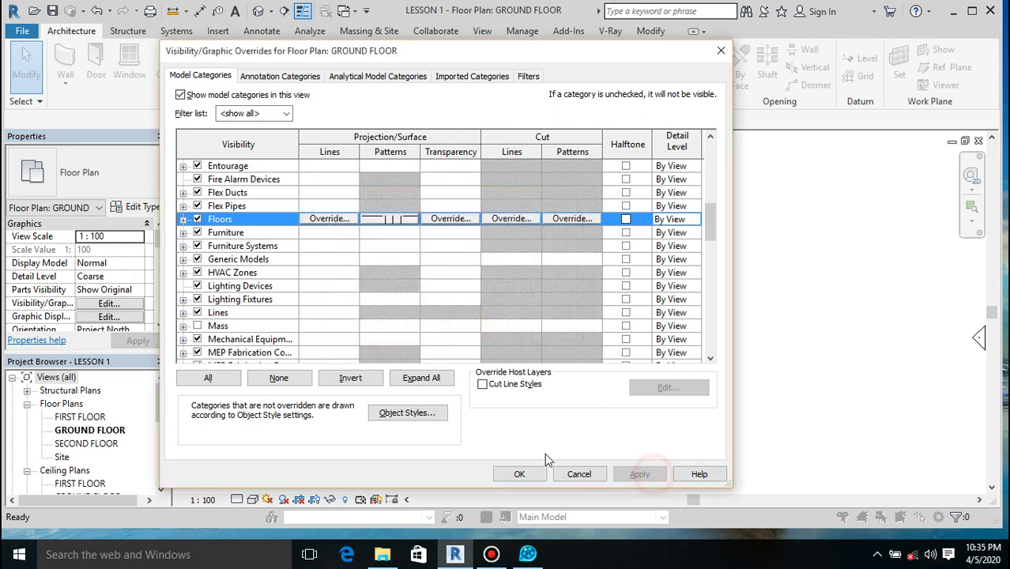
{"action": "left_click", "coordinate": [518, 475]}
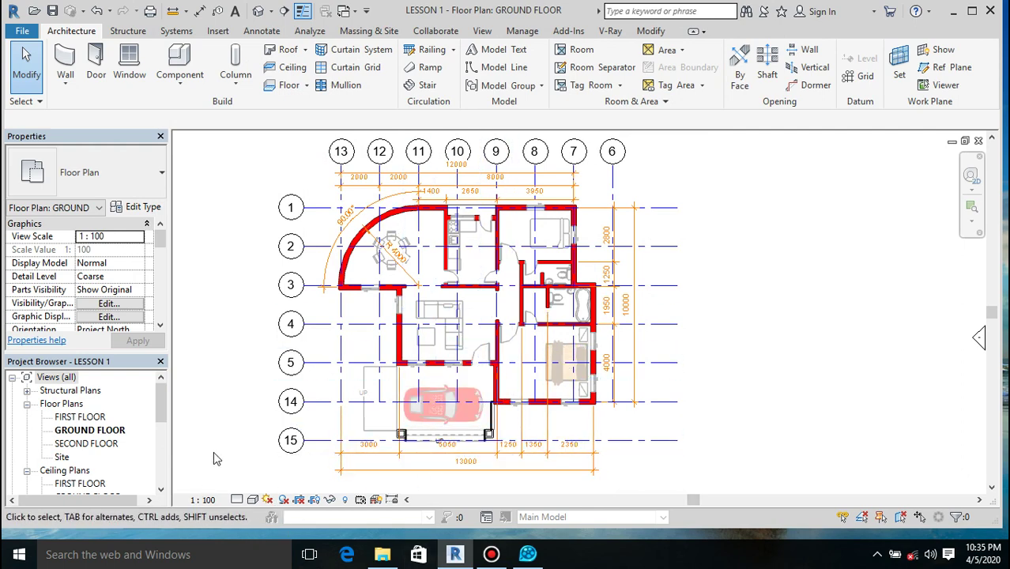
- Set the floor plan's detail level to Fine and turn on shadows in its graphic display options
{"action": "left_click", "coordinate": [237, 502]}
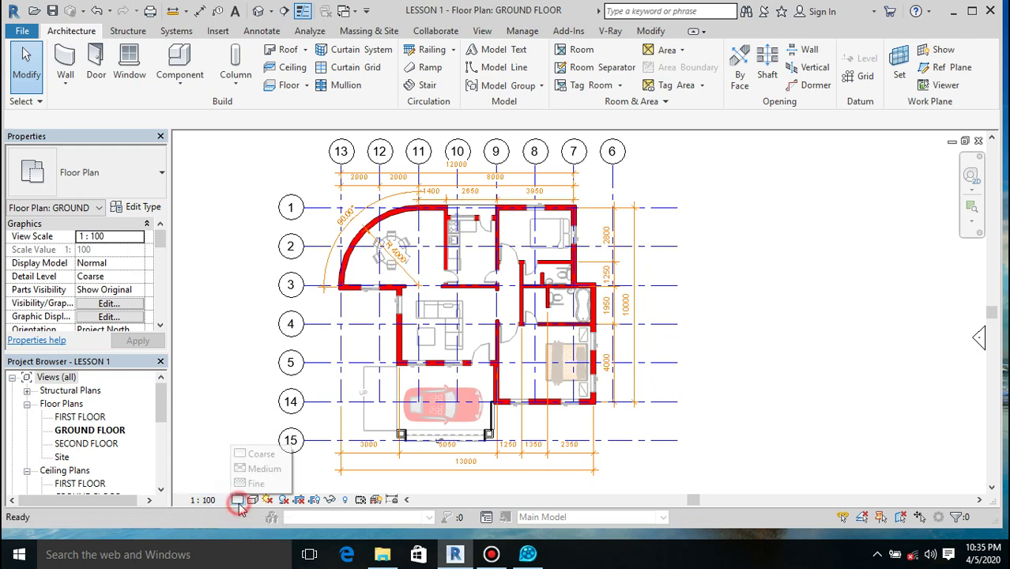
{"action": "left_click", "coordinate": [251, 484]}
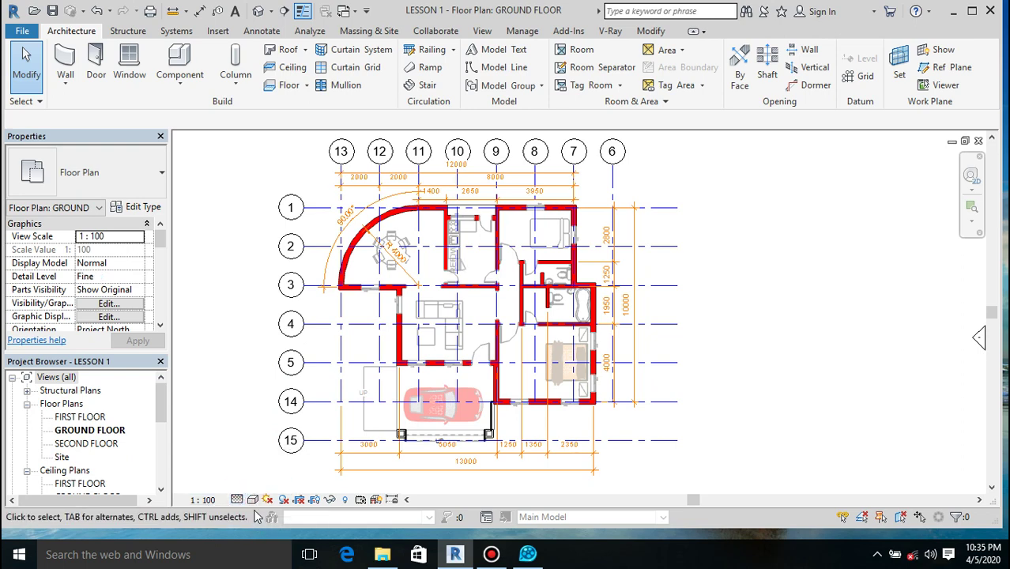
{"action": "left_click", "coordinate": [253, 500]}
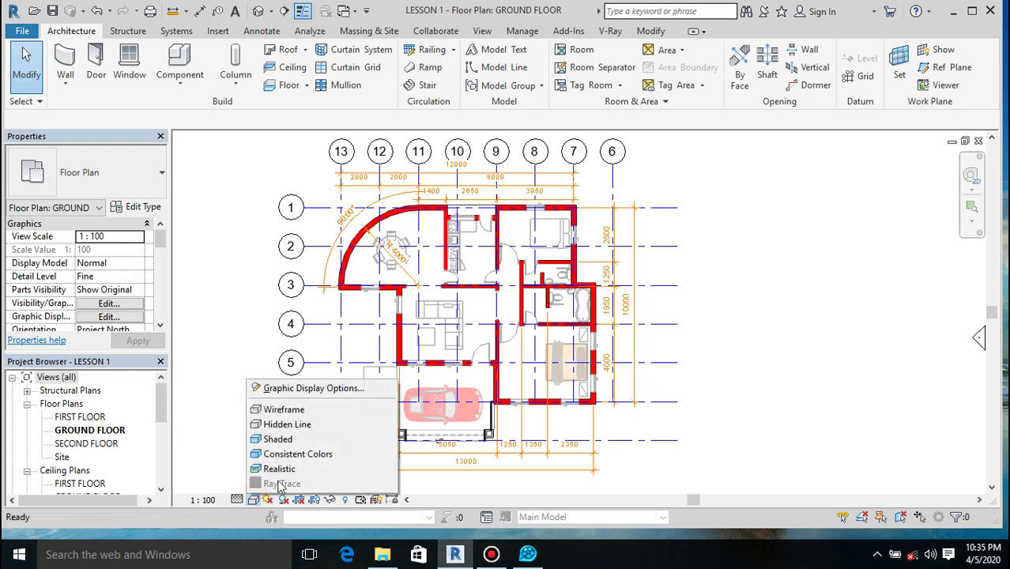
{"action": "left_click", "coordinate": [304, 388]}
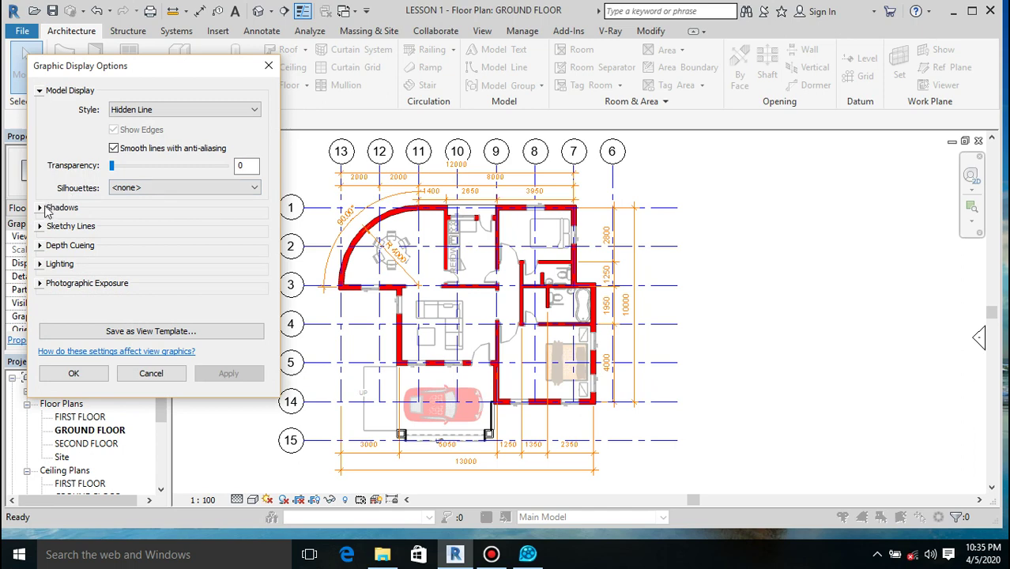
{"action": "left_click", "coordinate": [38, 209]}
{"action": "left_click", "coordinate": [114, 218]}
{"action": "left_click", "coordinate": [39, 207]}
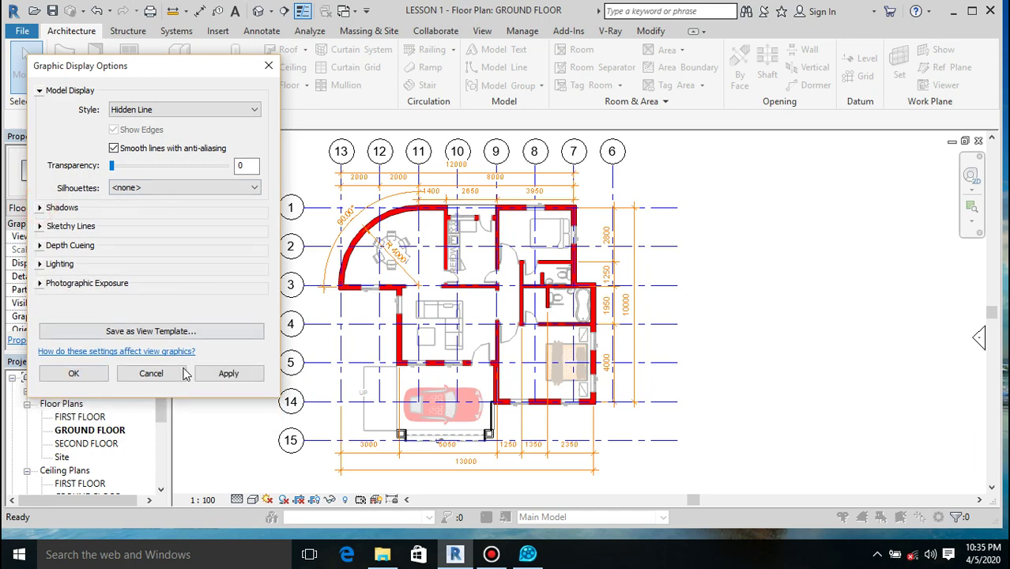
{"action": "left_click", "coordinate": [210, 373]}
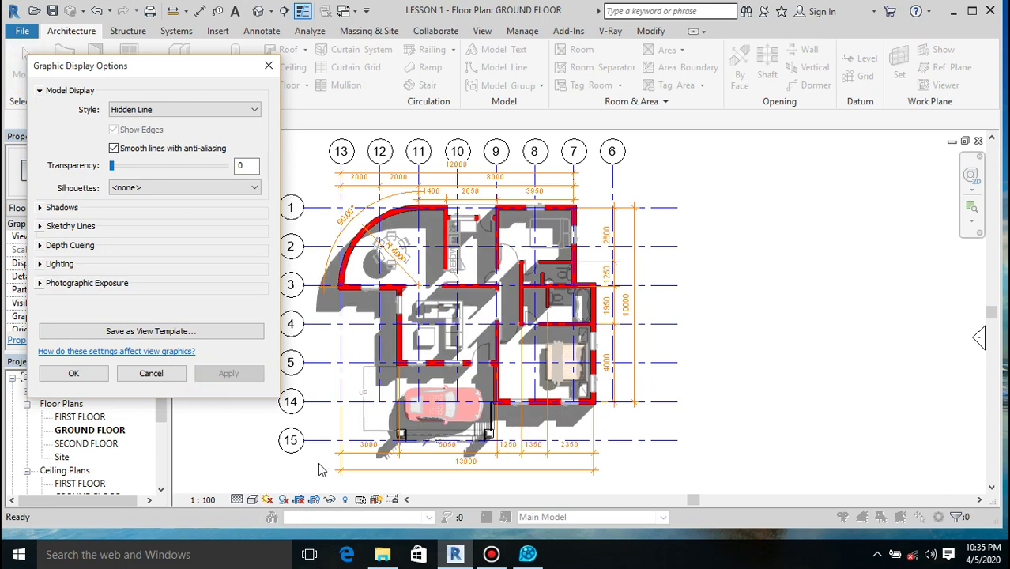
- Set the shadow intensity to 30 in the lighting options and apply it to the view
{"action": "left_click", "coordinate": [40, 265]}
{"action": "left_click", "coordinate": [132, 393]}
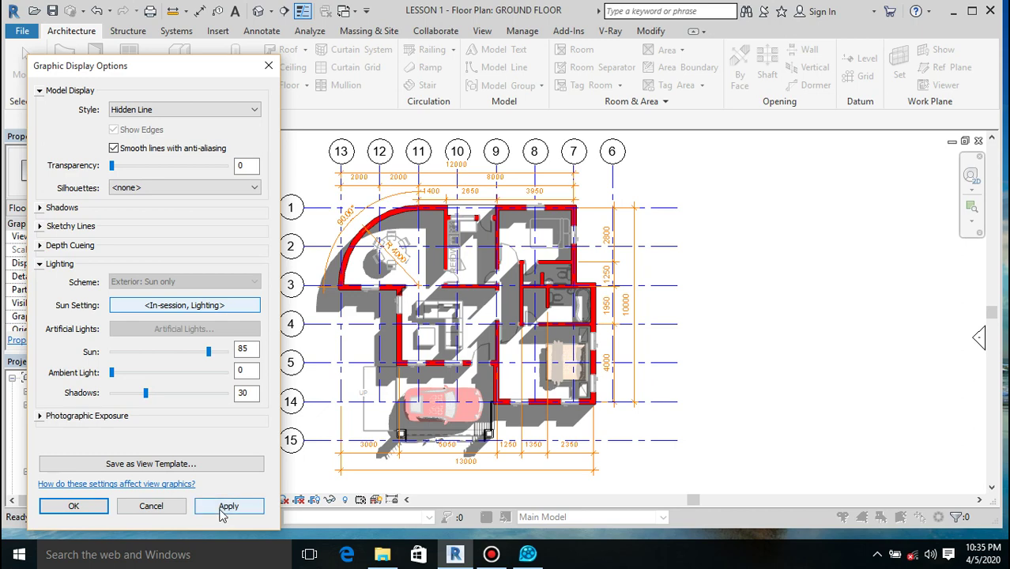
{"action": "left_click", "coordinate": [228, 506]}
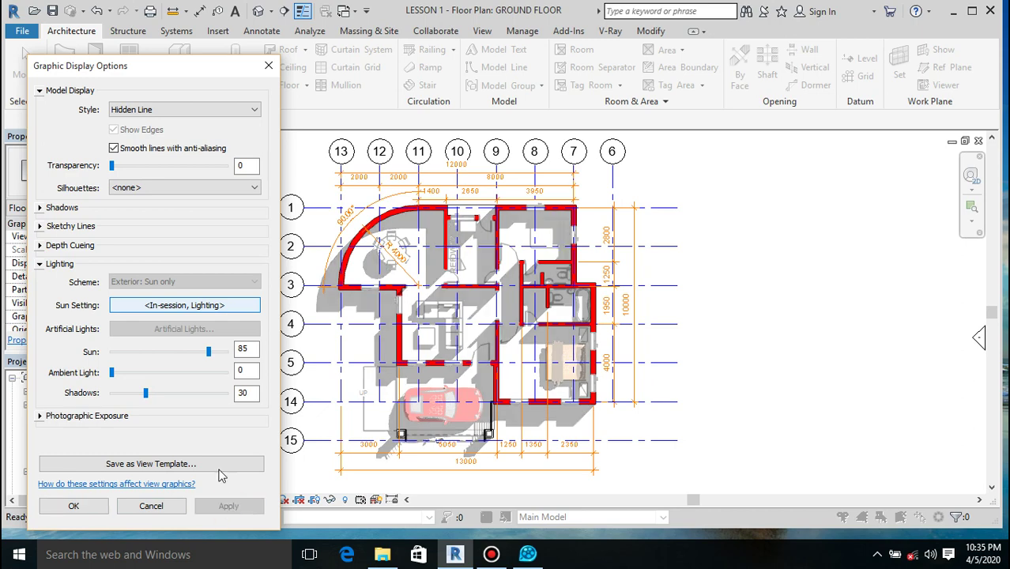
- Set the view's sun setting to the multi-day Summer Solar Study preset and accept the graphic display options
{"action": "left_click", "coordinate": [151, 309]}
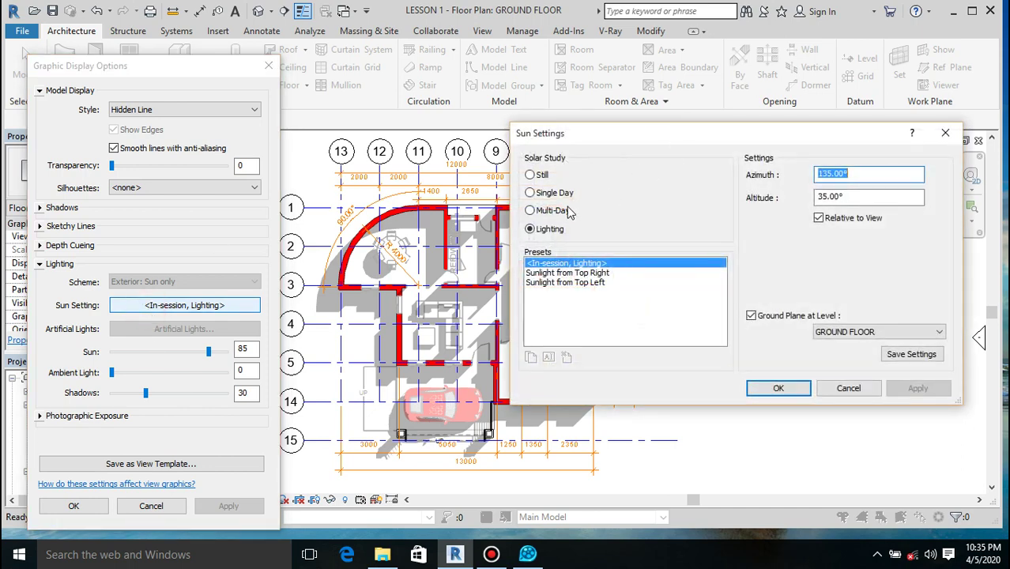
{"action": "left_click", "coordinate": [553, 211]}
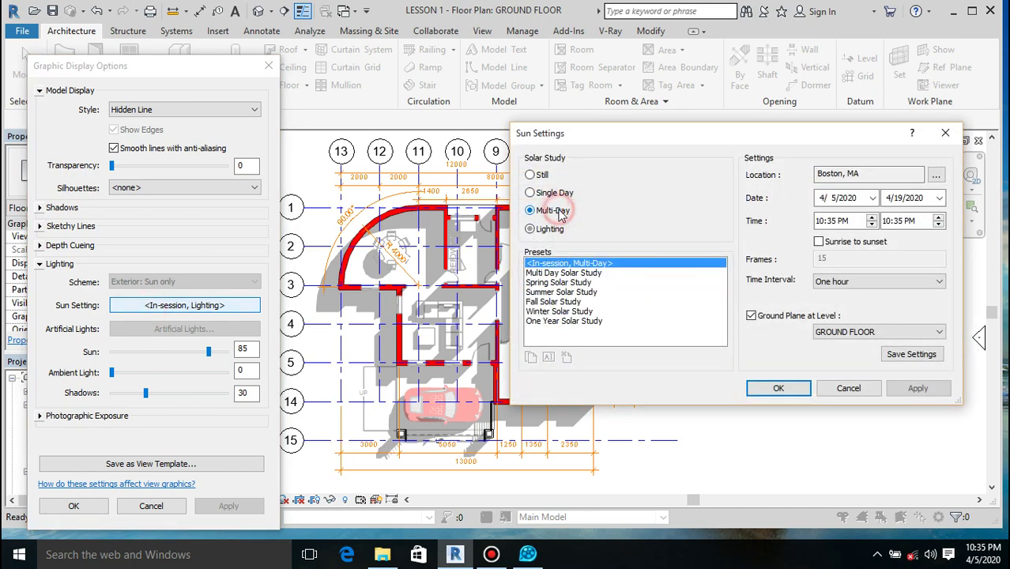
{"action": "left_click", "coordinate": [554, 293]}
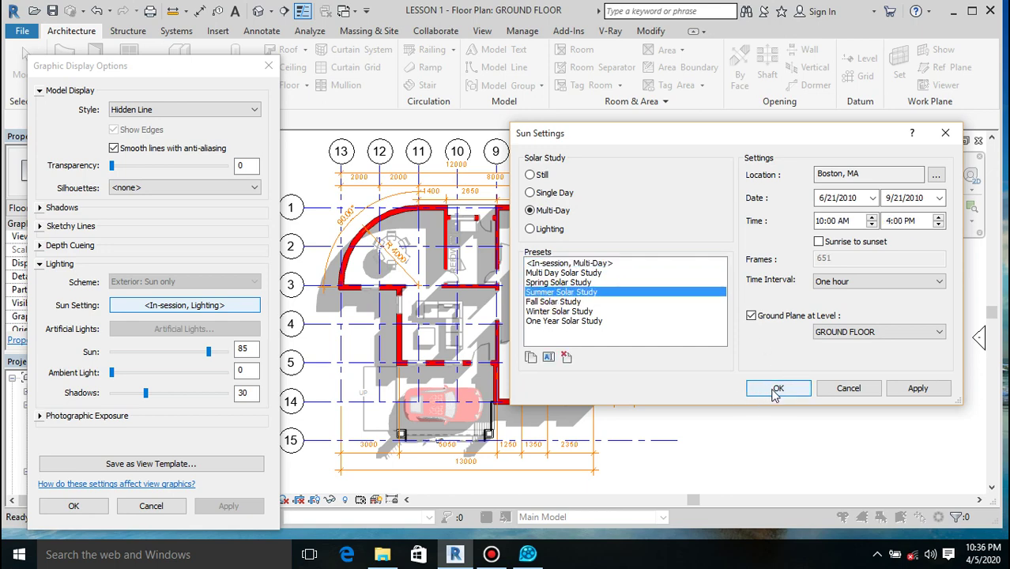
{"action": "left_click", "coordinate": [918, 389]}
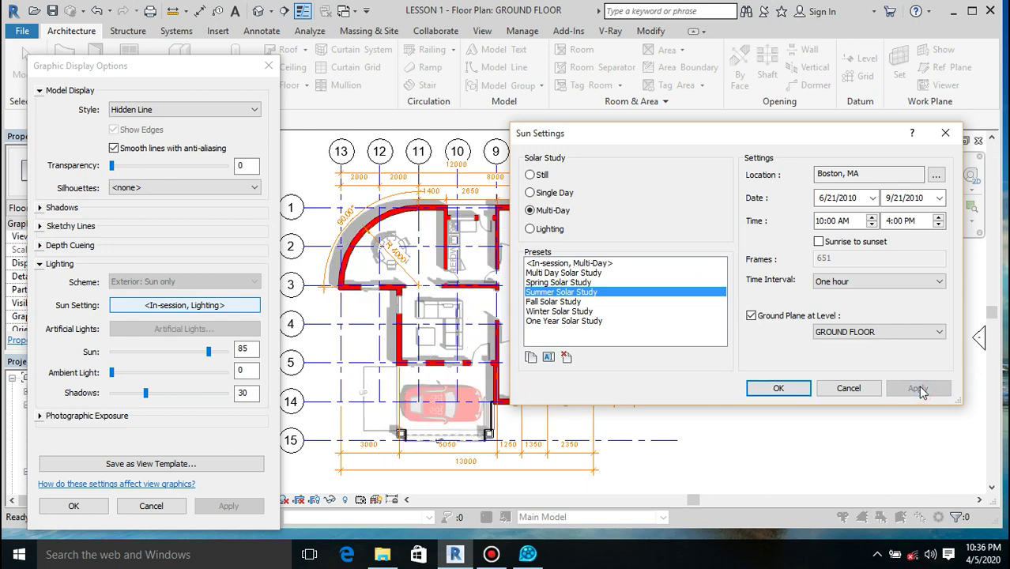
{"action": "left_click", "coordinate": [779, 389]}
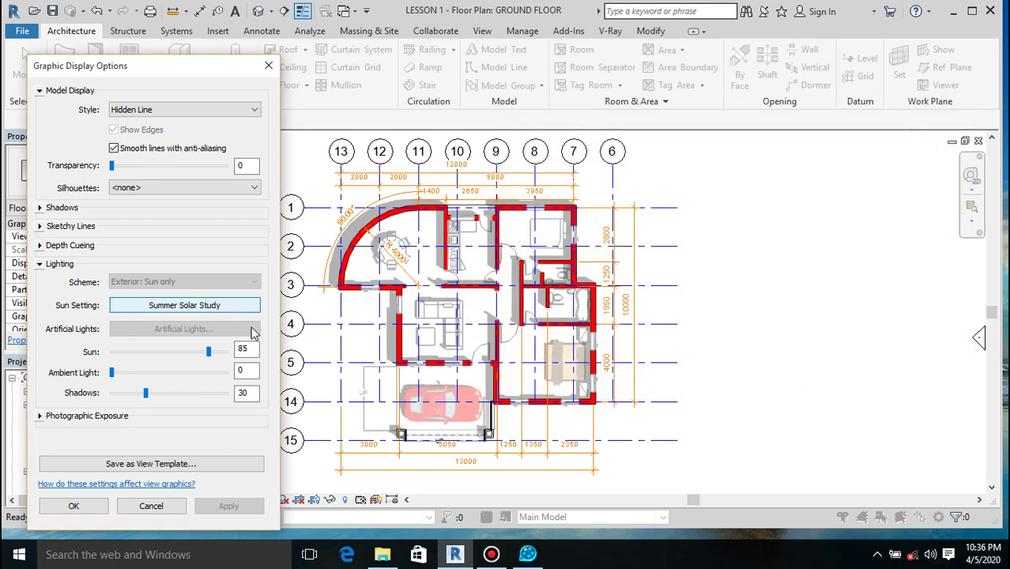
{"action": "left_click", "coordinate": [74, 505]}
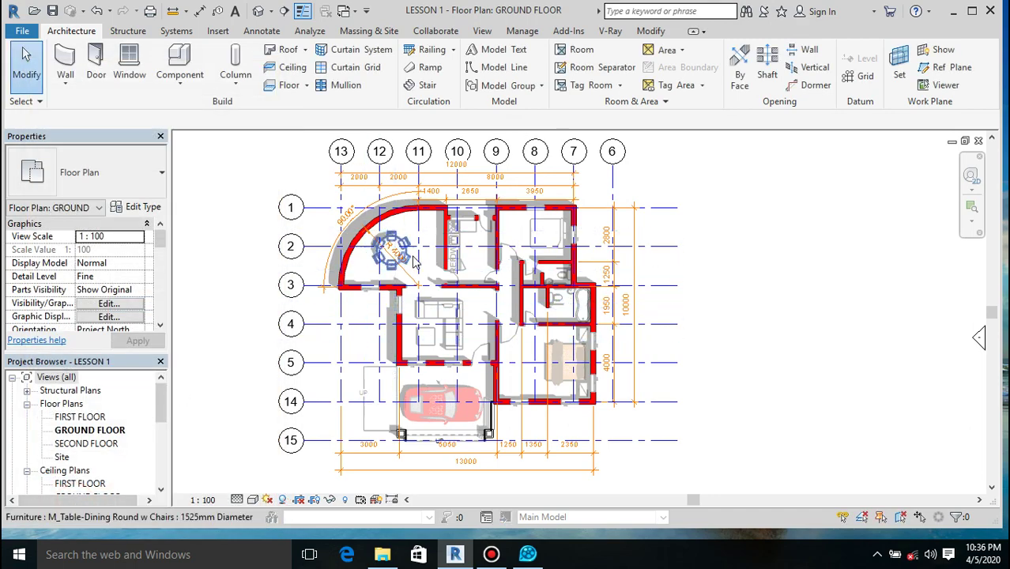
- Examine the ground floor plan's shadows, floor pattern and halftoned elements, both up close and as a whole
{"action": "scroll", "coordinate": [412, 263], "scroll_direction": "up", "scroll_amount": 5}
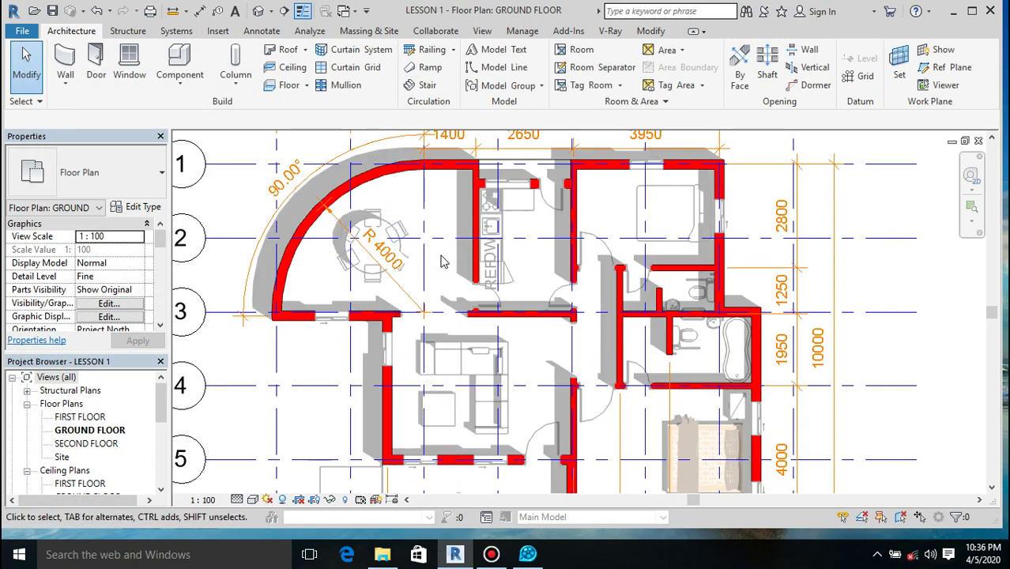
{"action": "scroll", "coordinate": [442, 262], "scroll_direction": "up", "scroll_amount": 3}
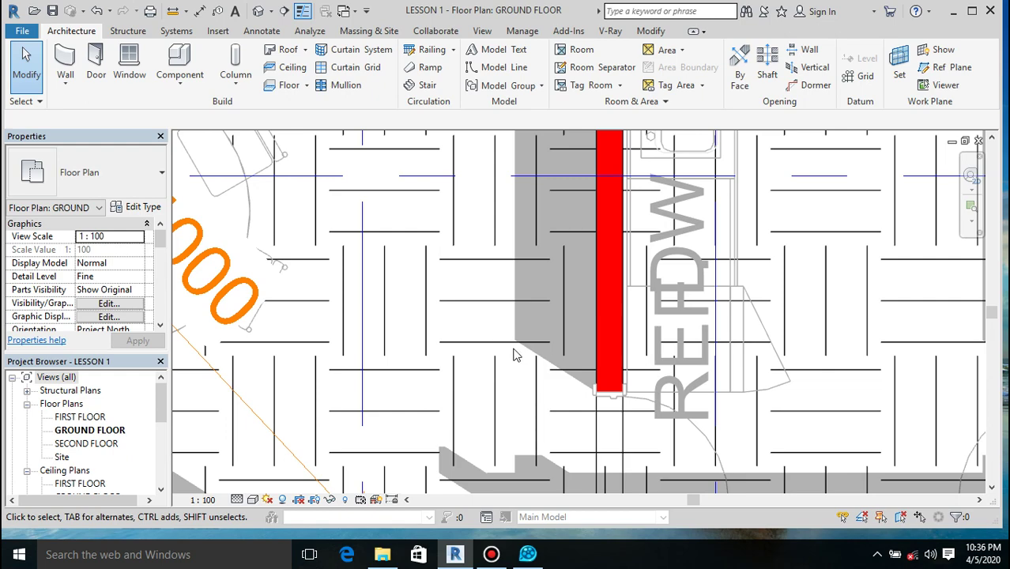
{"action": "scroll", "coordinate": [692, 294], "scroll_direction": "down", "scroll_amount": 3}
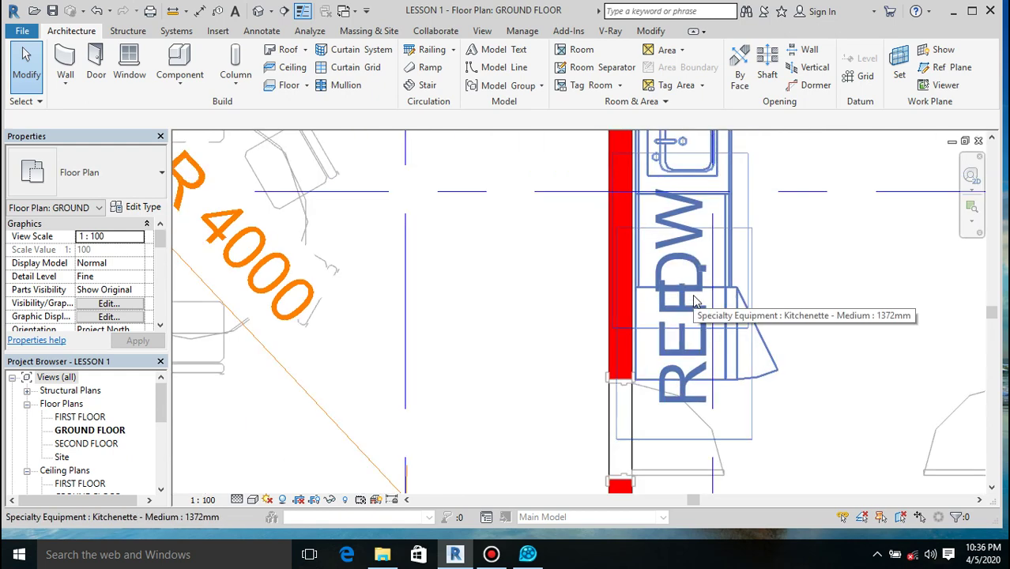
{"action": "scroll", "coordinate": [692, 300], "scroll_direction": "down", "scroll_amount": 1}
{"action": "scroll", "coordinate": [594, 318], "scroll_direction": "down", "scroll_amount": 6}
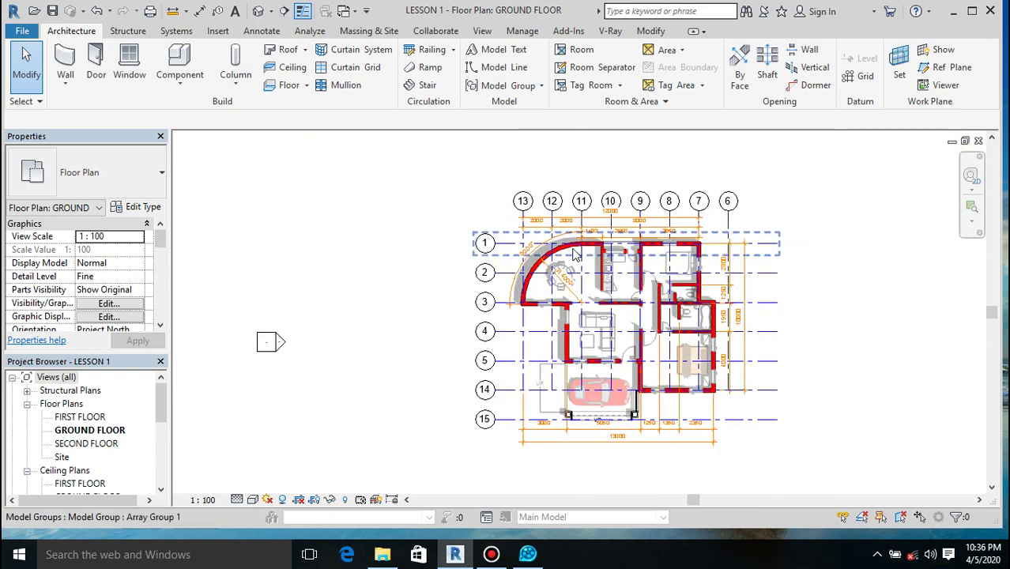
{"action": "scroll", "coordinate": [741, 305], "scroll_direction": "down", "scroll_amount": 1}
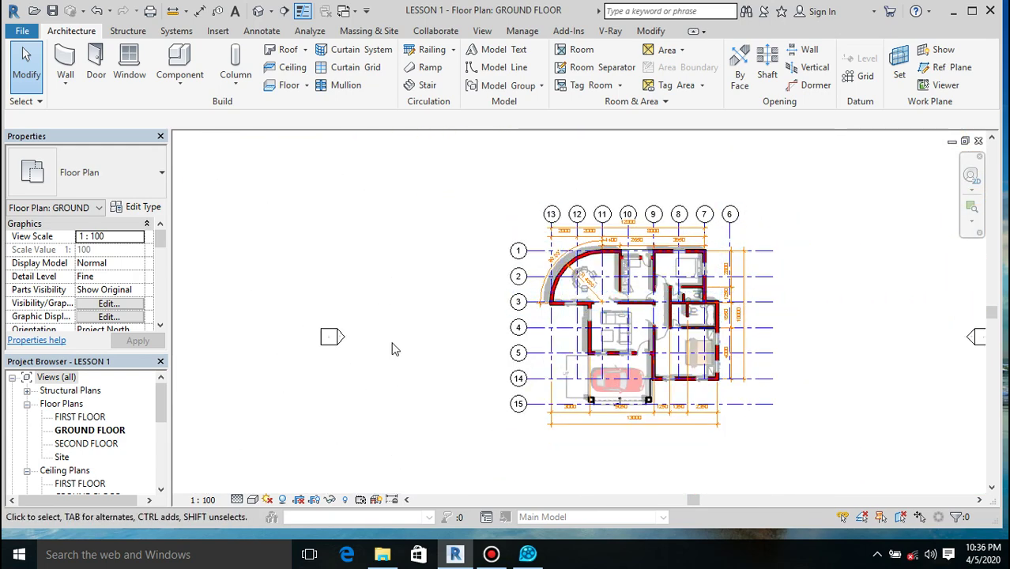
{"action": "scroll", "coordinate": [394, 349], "scroll_direction": "down", "scroll_amount": 2}
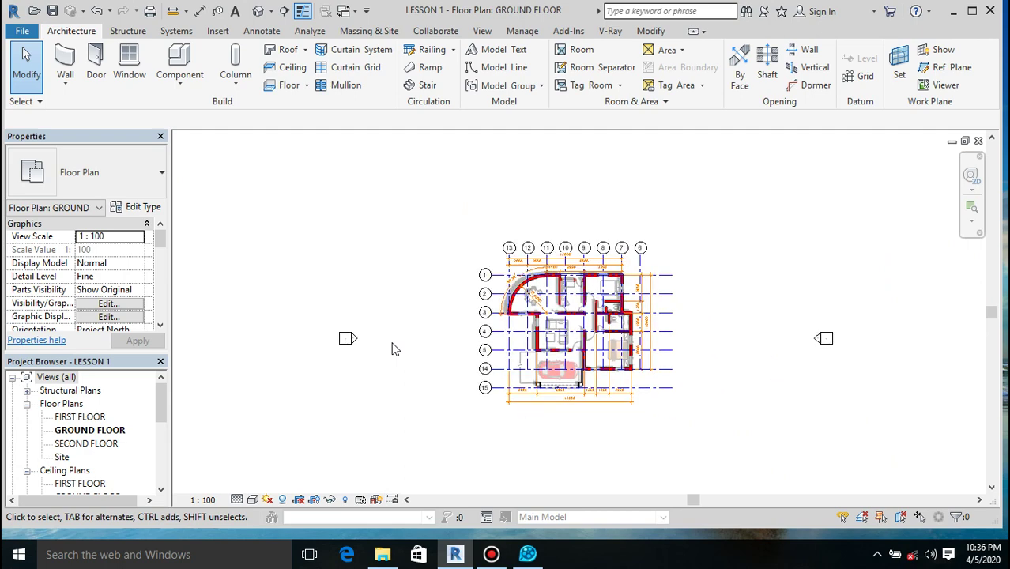
{"action": "scroll", "coordinate": [644, 373], "scroll_direction": "up", "scroll_amount": 1}
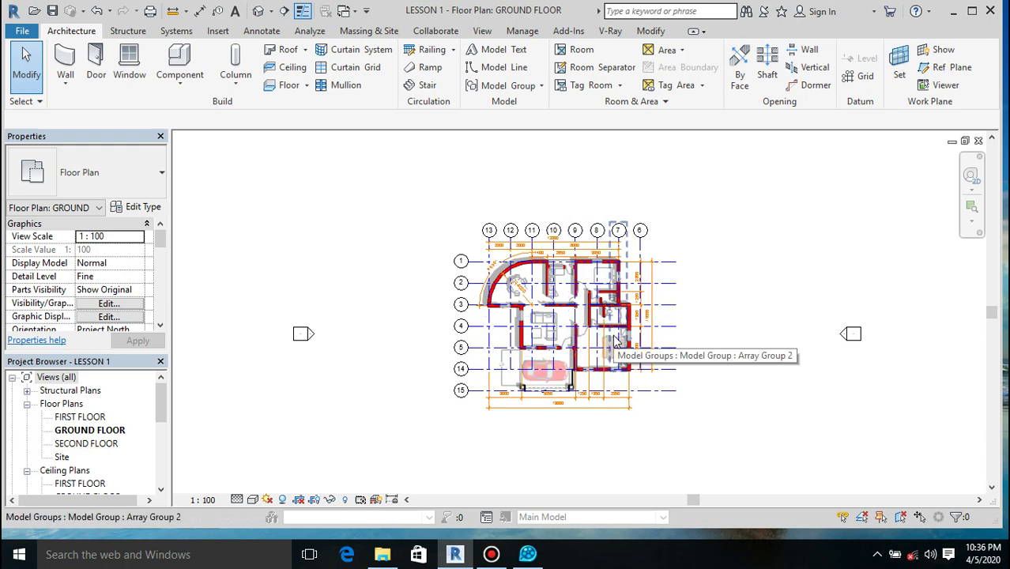
{"action": "scroll", "coordinate": [616, 340], "scroll_direction": "up", "scroll_amount": 1}
{"action": "scroll", "coordinate": [617, 339], "scroll_direction": "up", "scroll_amount": 1}
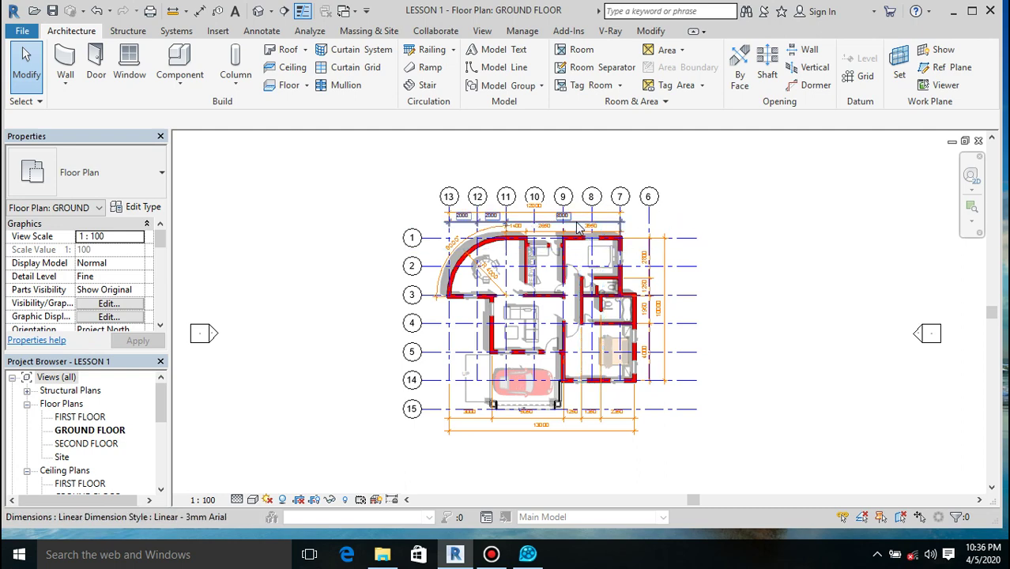
{"action": "scroll", "coordinate": [579, 228], "scroll_direction": "up", "scroll_amount": 1}
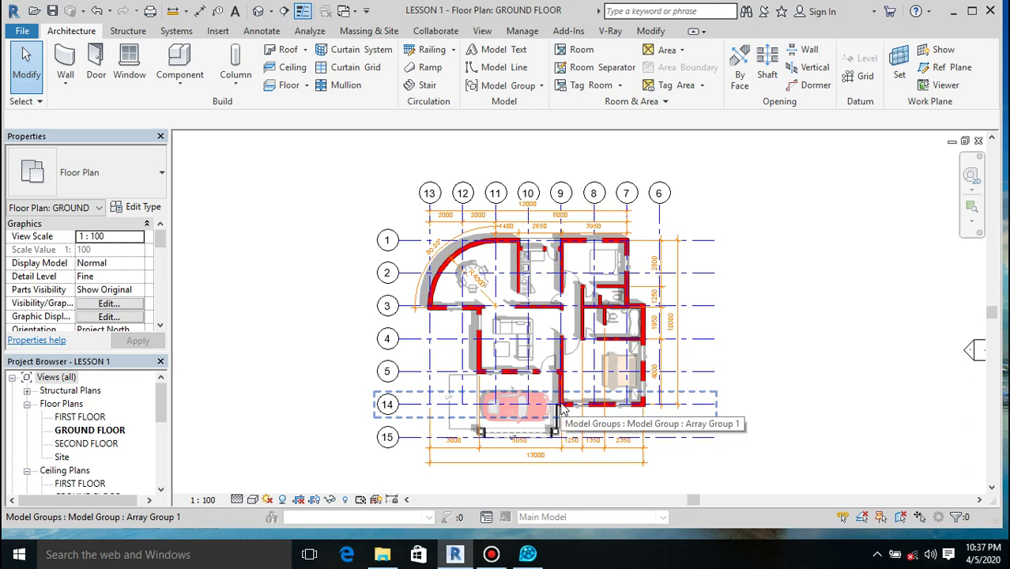
{"action": "key", "text": "Tab"}
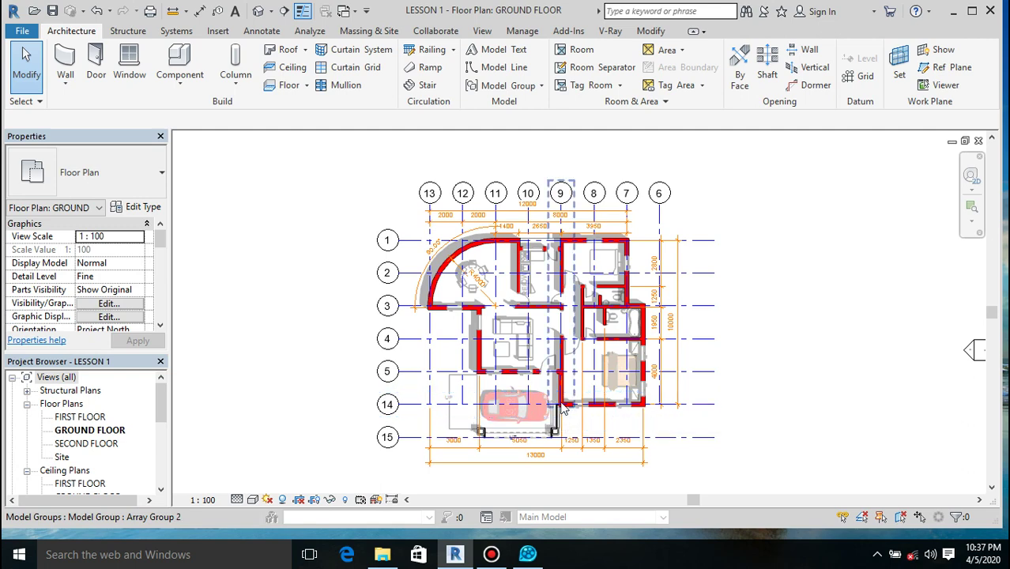